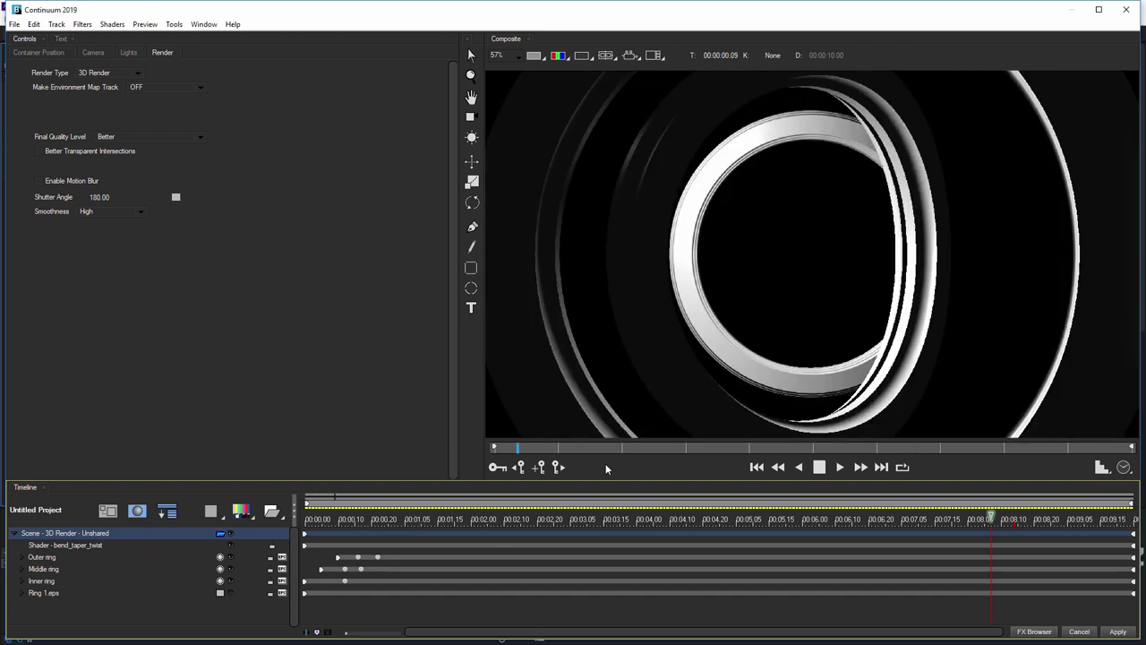
# Stop the looping preview and scrub the rings' animation to the frame 00:00:04.07
pyautogui.press('space')
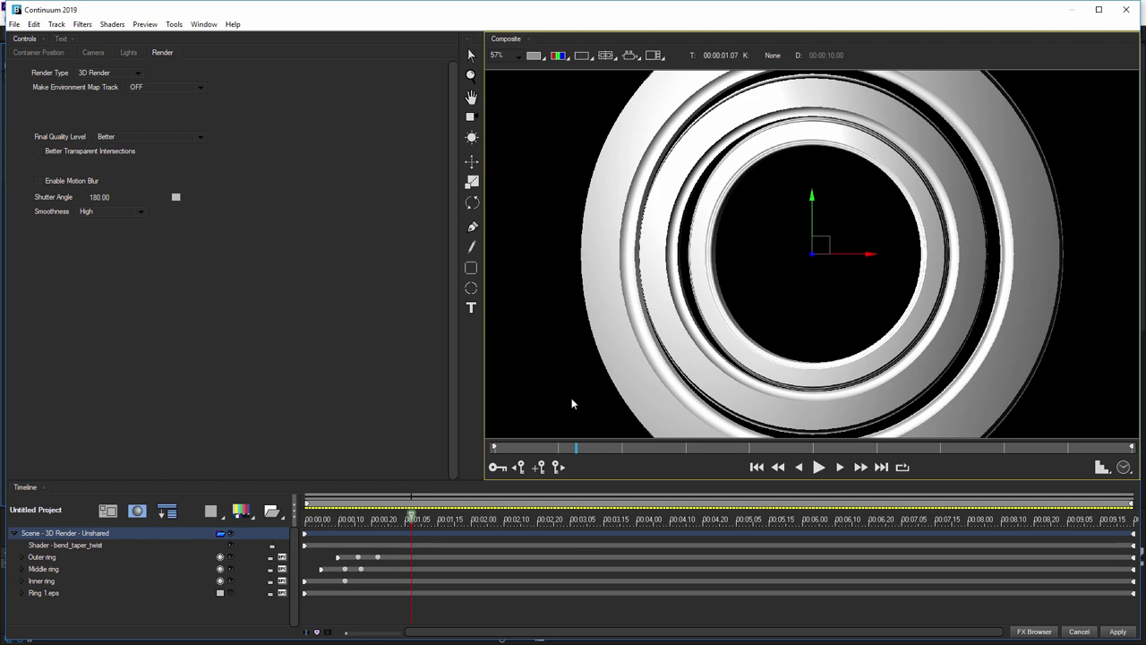
pyautogui.moveTo(479, 525)
pyautogui.mouseDown()
pyautogui.moveTo(850, 520)
pyautogui.moveTo(488, 520)
pyautogui.mouseUp()
pyautogui.click(660, 519)
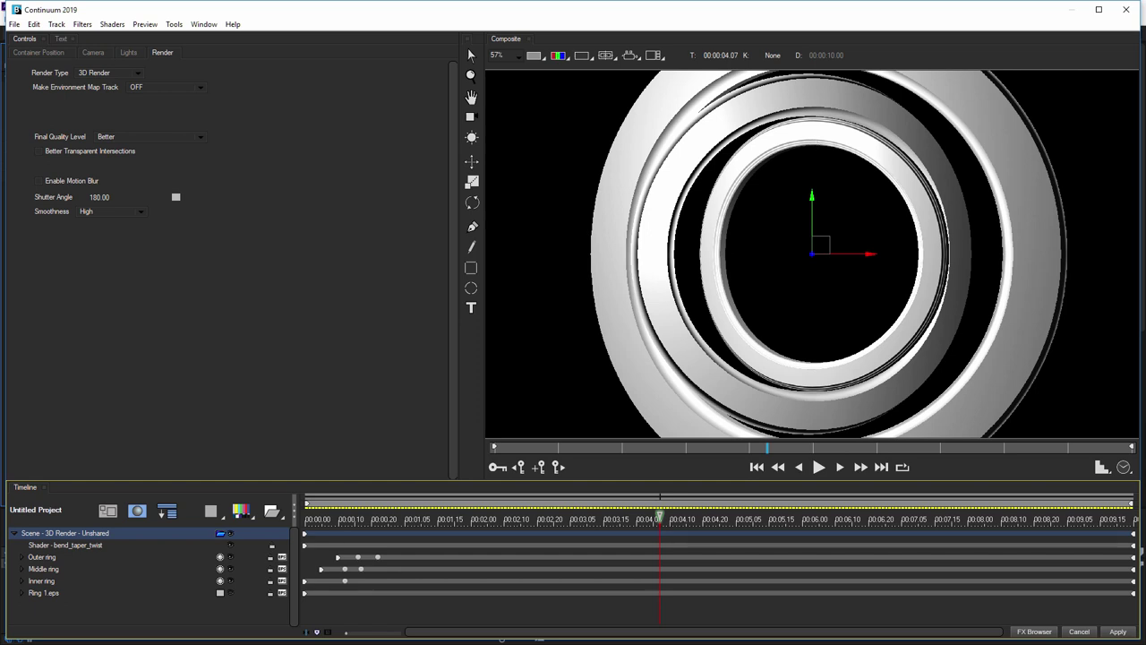
# Select the Inner ring track and show the Material Styles palette from the Window menu
pyautogui.click(43, 580)
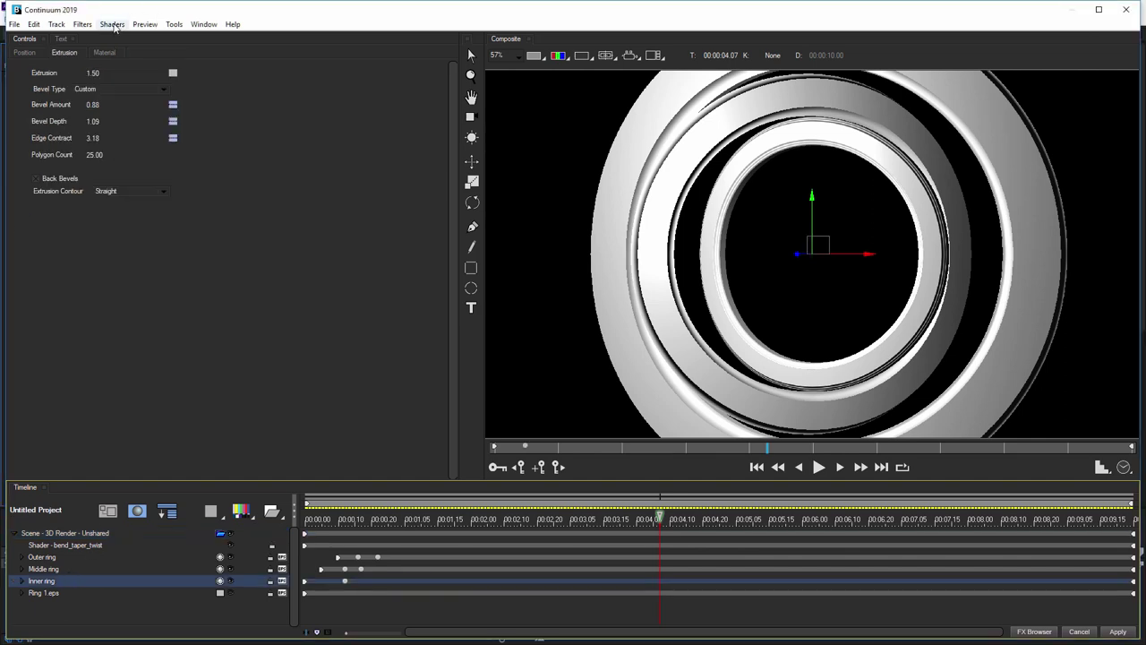
pyautogui.click(208, 26)
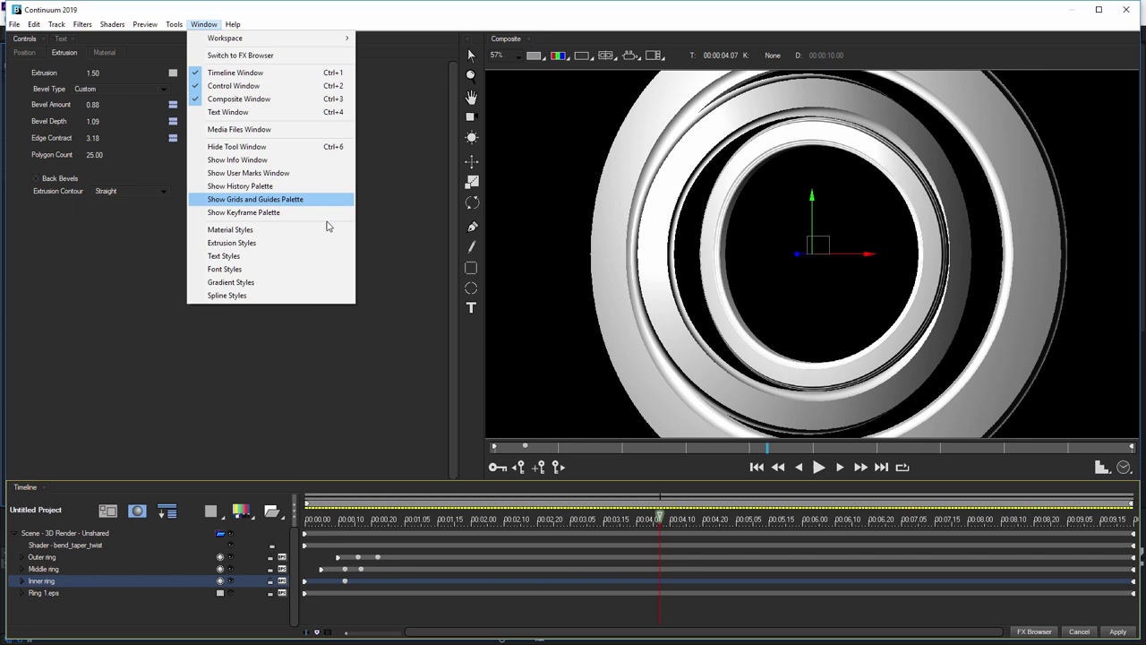
pyautogui.click(263, 229)
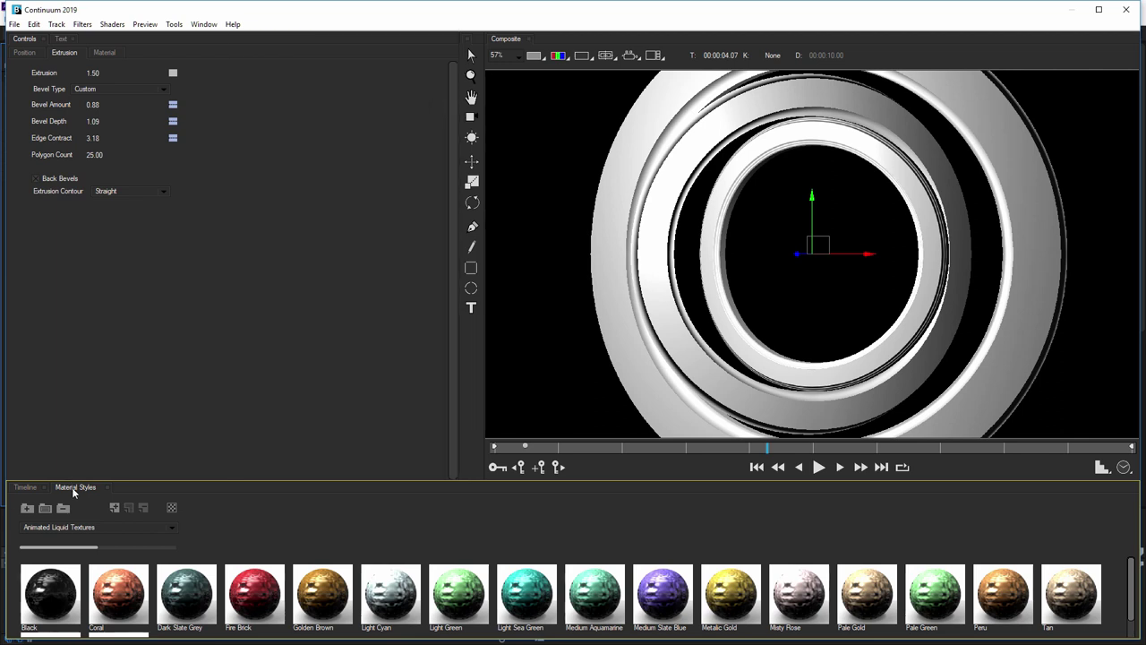
# Dock Material Styles beside Controls and browse Brushed Metals, trying the Cadet Blue swatch
pyautogui.moveTo(74, 489); pyautogui.dragTo(453, 265)
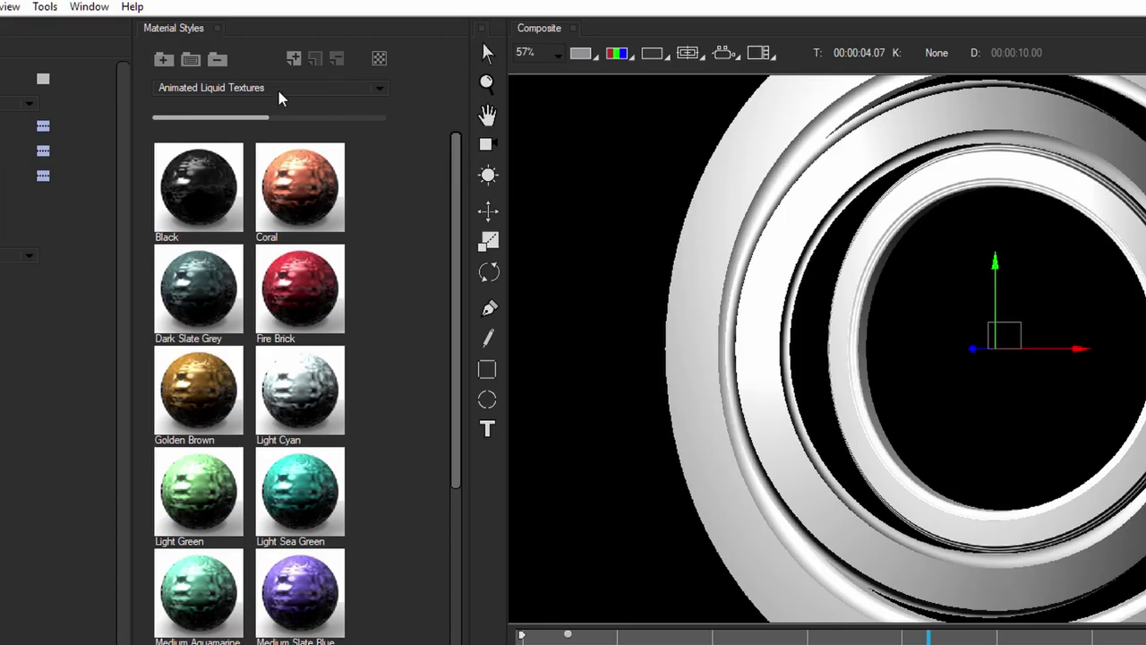
pyautogui.click(331, 80)
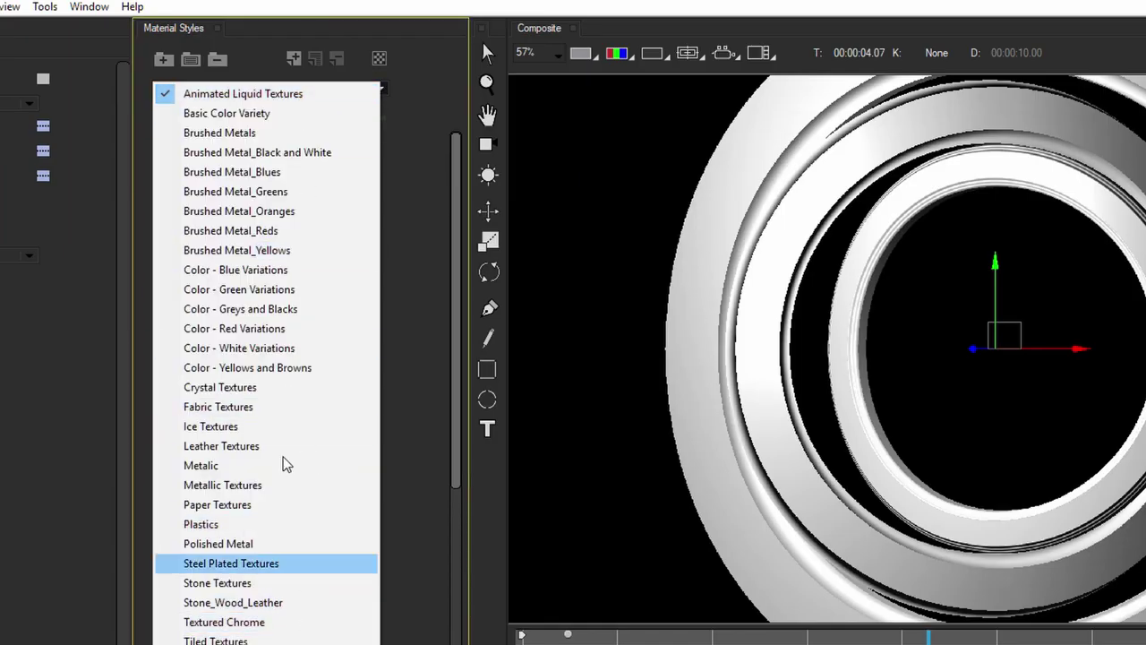
pyautogui.click(269, 132)
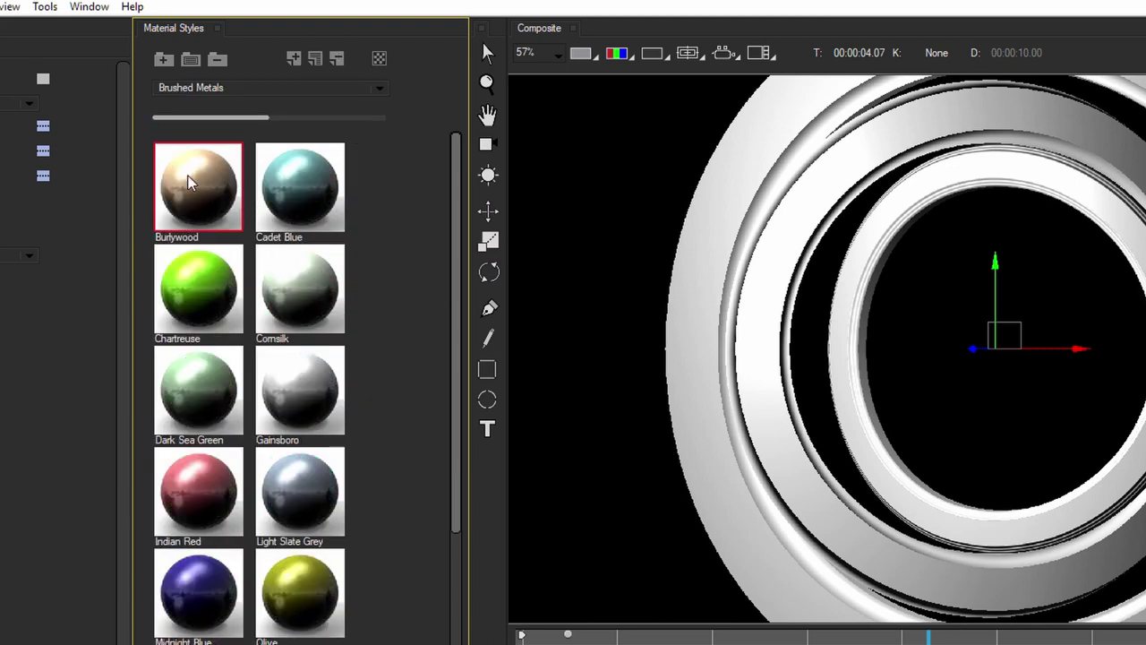
pyautogui.click(204, 300)
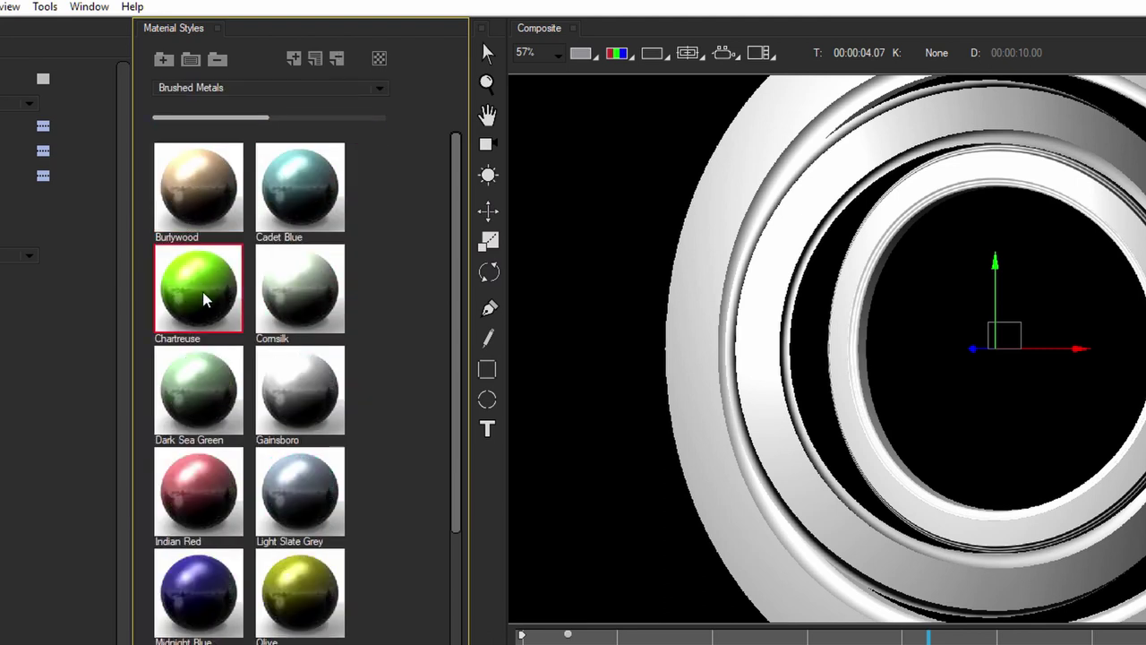
# Browse Animated Liquid Textures, trying the Coral, Black and Fire Brick swatches
pyautogui.click(225, 87)
pyautogui.click(222, 90)
pyautogui.click(304, 170)
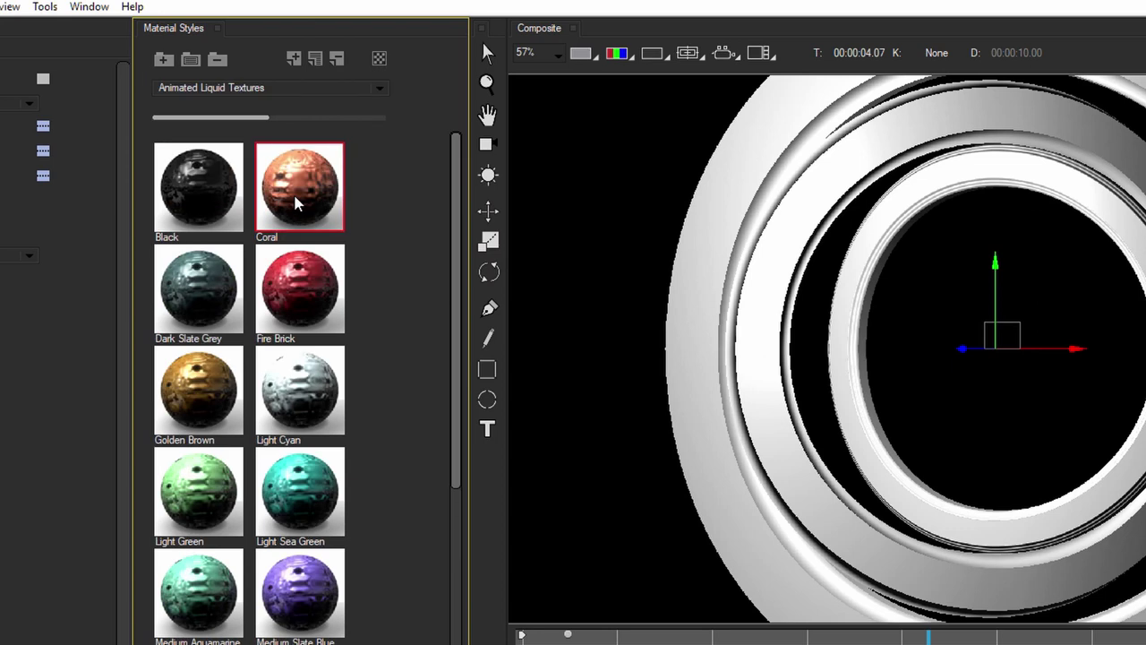
pyautogui.click(198, 179)
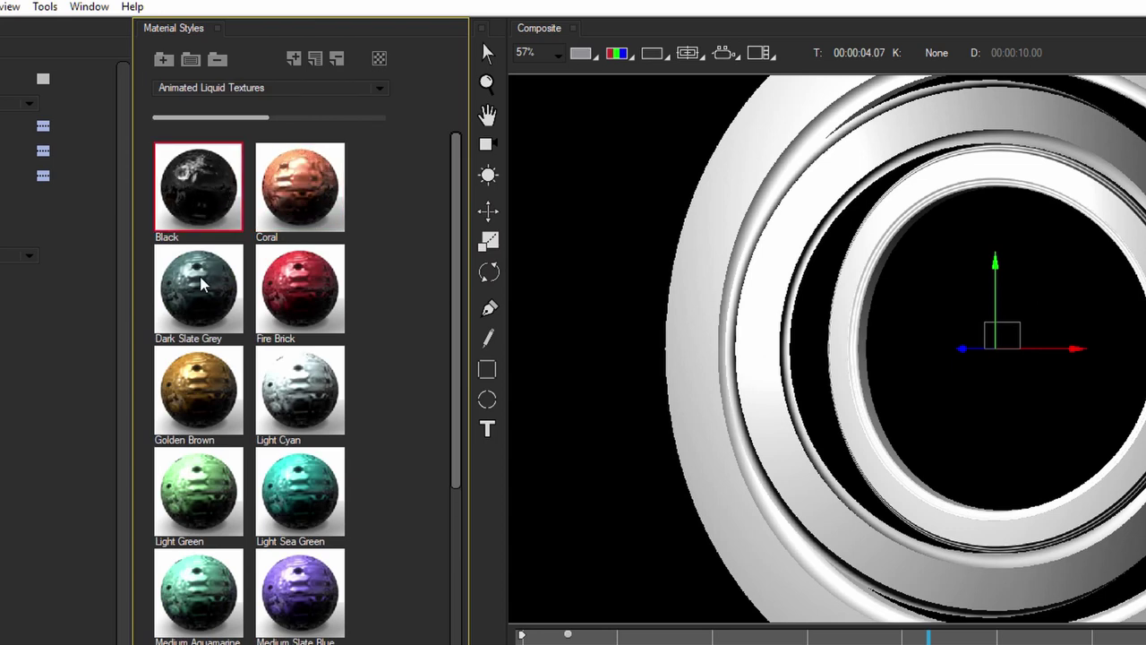
pyautogui.click(300, 286)
# Switch to Fabric Textures and try Blue Jeans, Blue Nylon and Football Leather
pyautogui.click(225, 87)
pyautogui.click(215, 407)
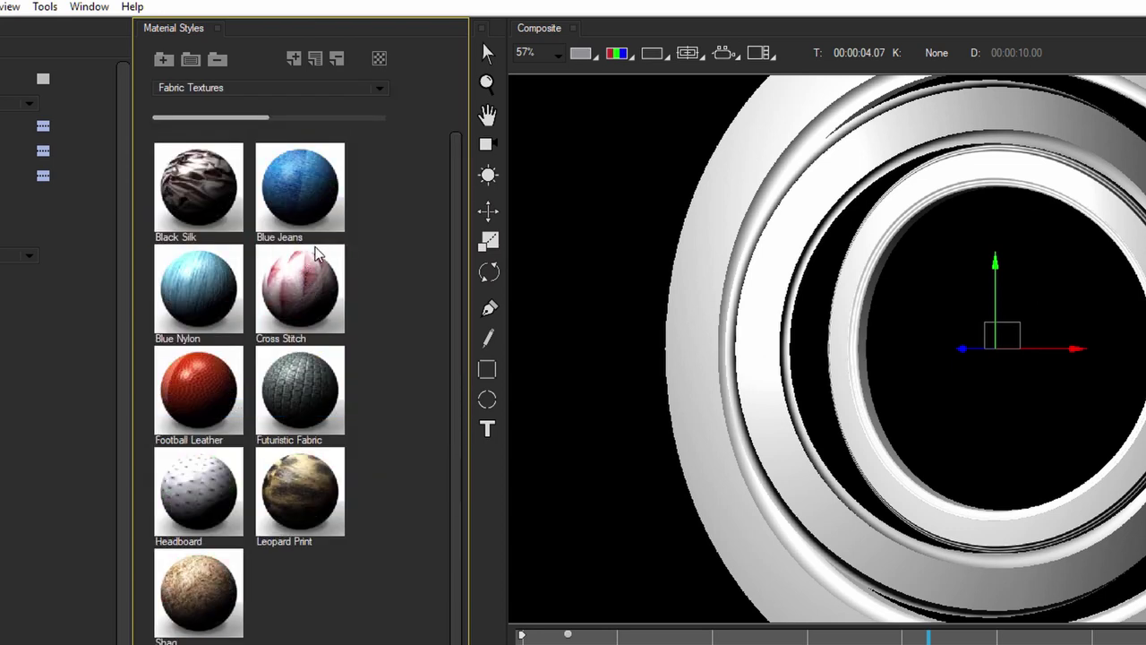
pyautogui.click(306, 202)
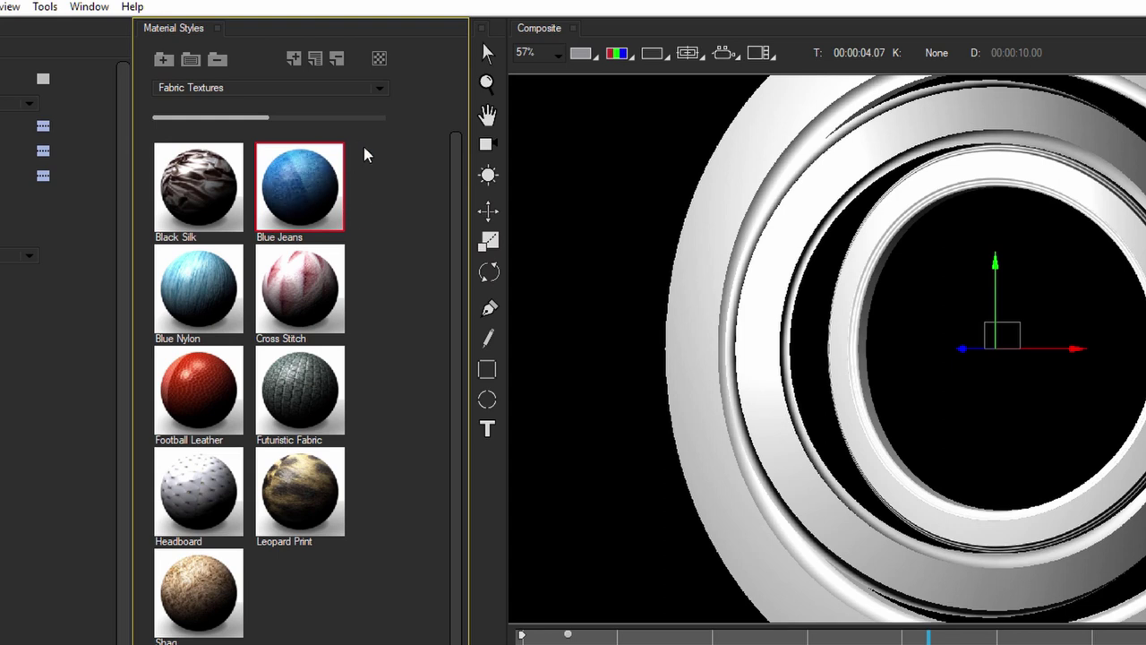
pyautogui.click(185, 279)
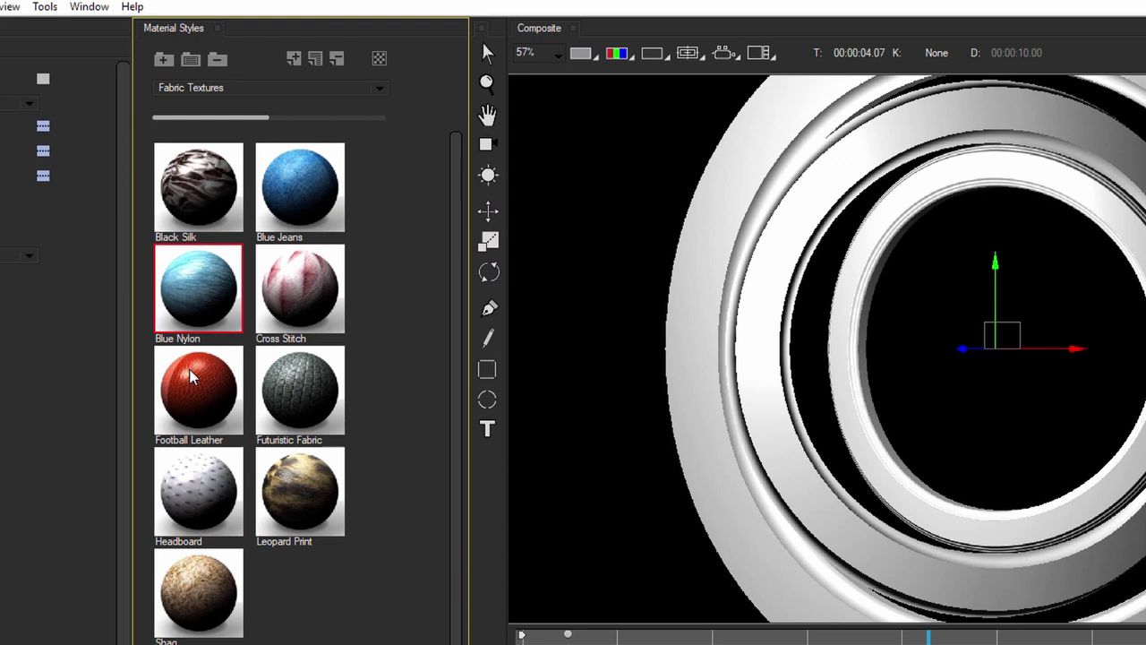
pyautogui.click(207, 390)
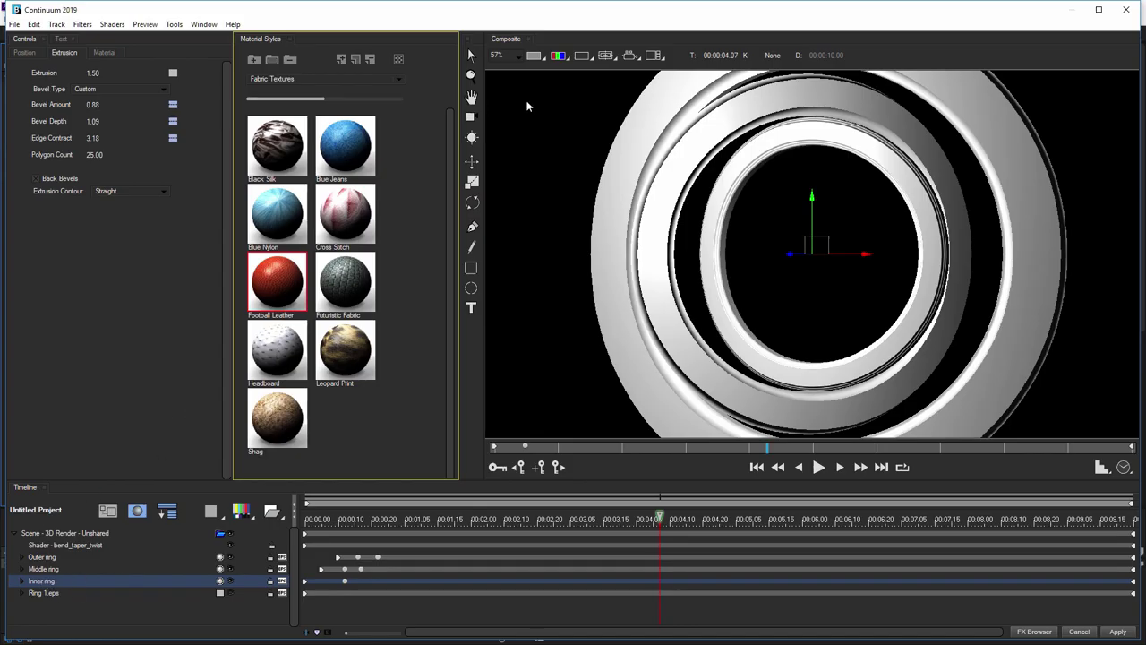
# Apply the Ghost White swatch from Brushed Metal_Black and White to the Inner ring
pyautogui.click(327, 83)
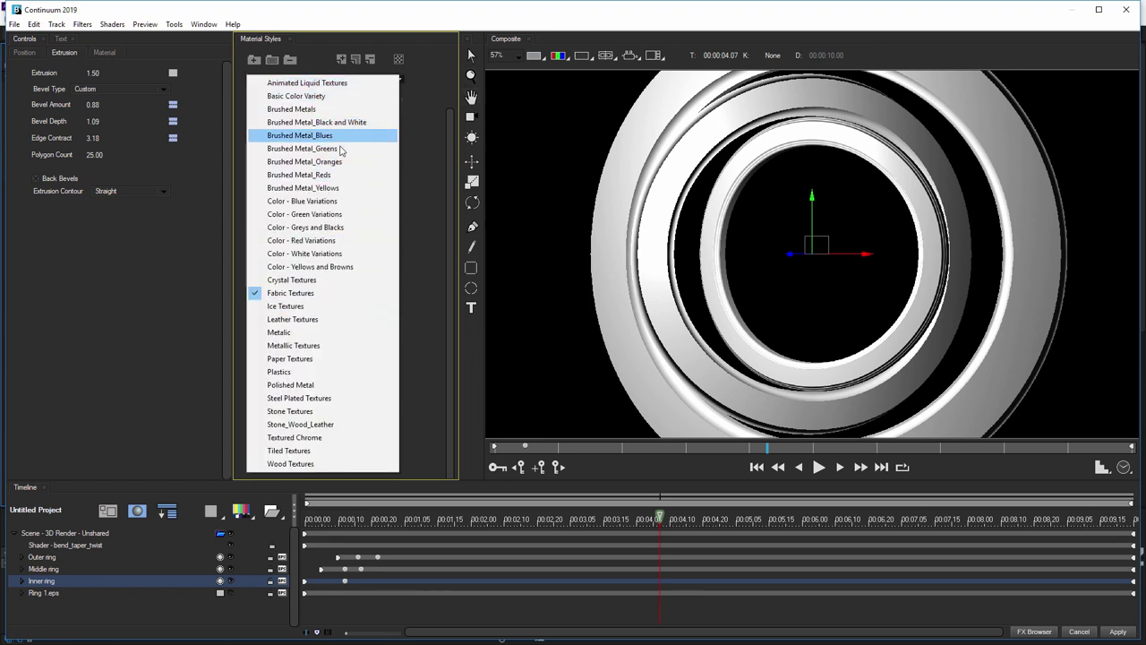
pyautogui.click(345, 109)
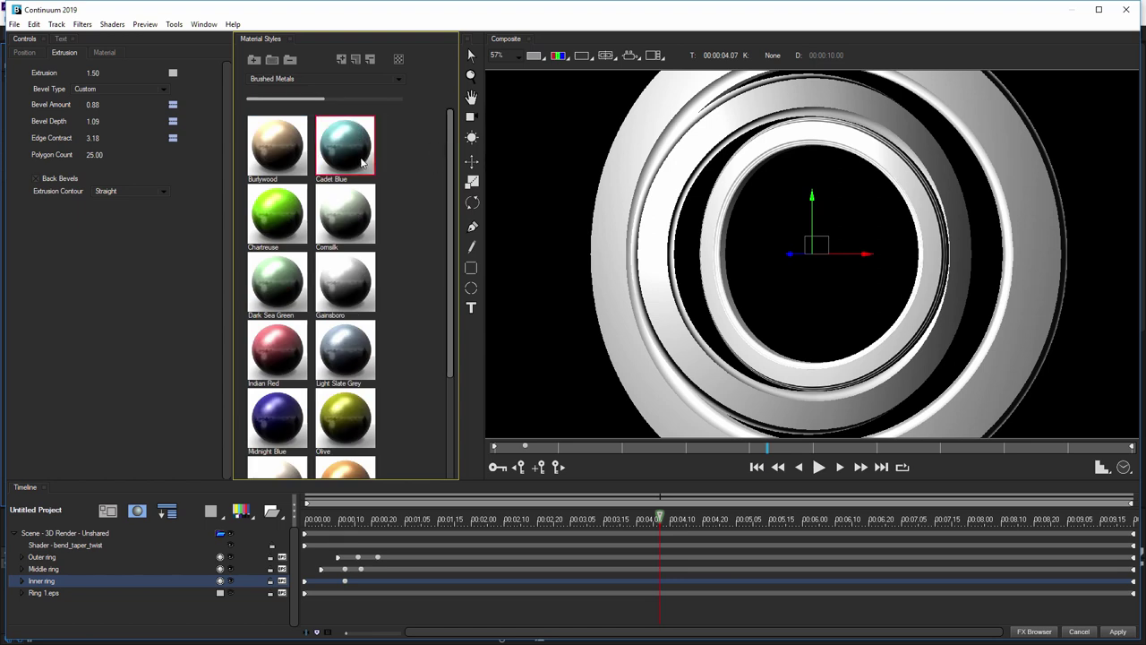
pyautogui.click(333, 82)
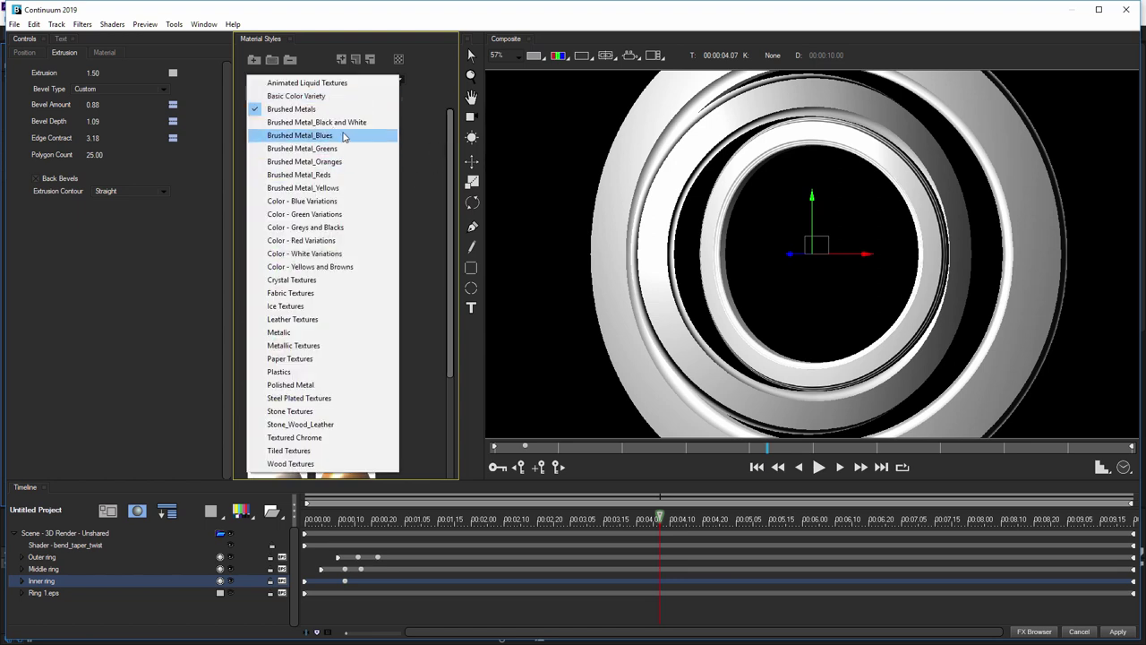
pyautogui.click(316, 121)
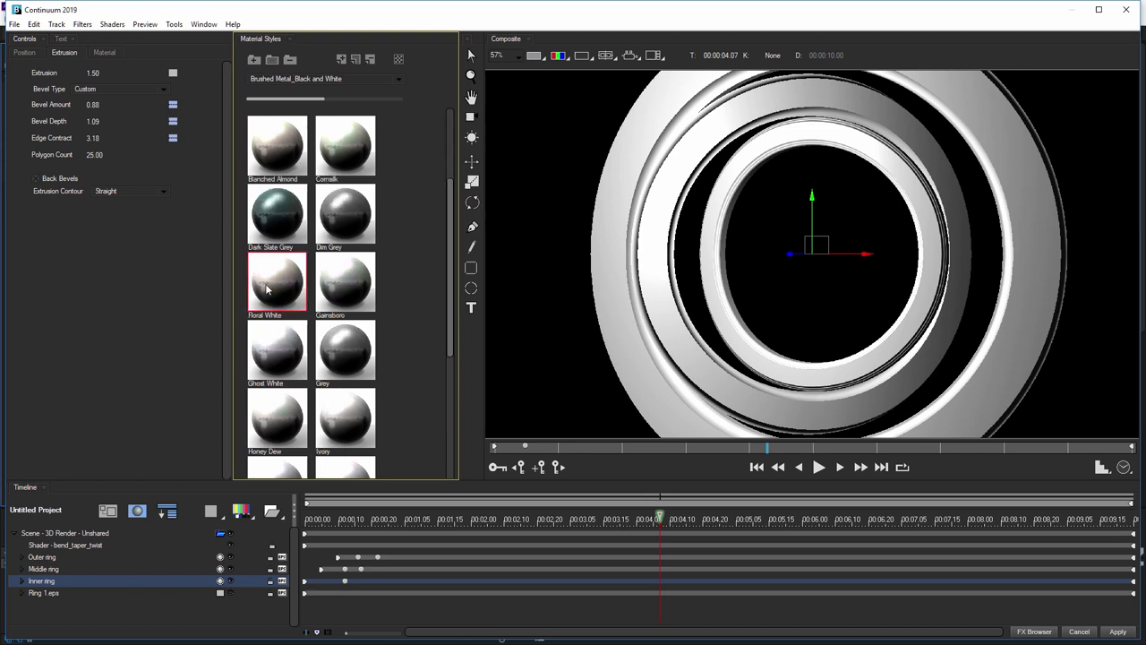
pyautogui.rightClick(281, 352)
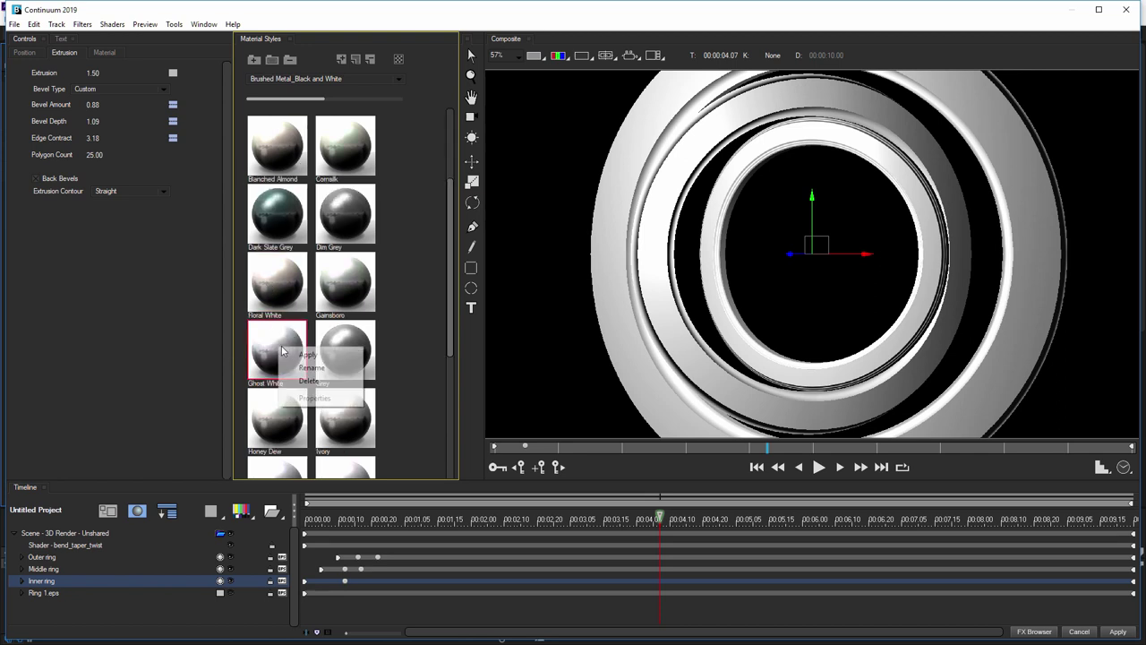
pyautogui.click(304, 358)
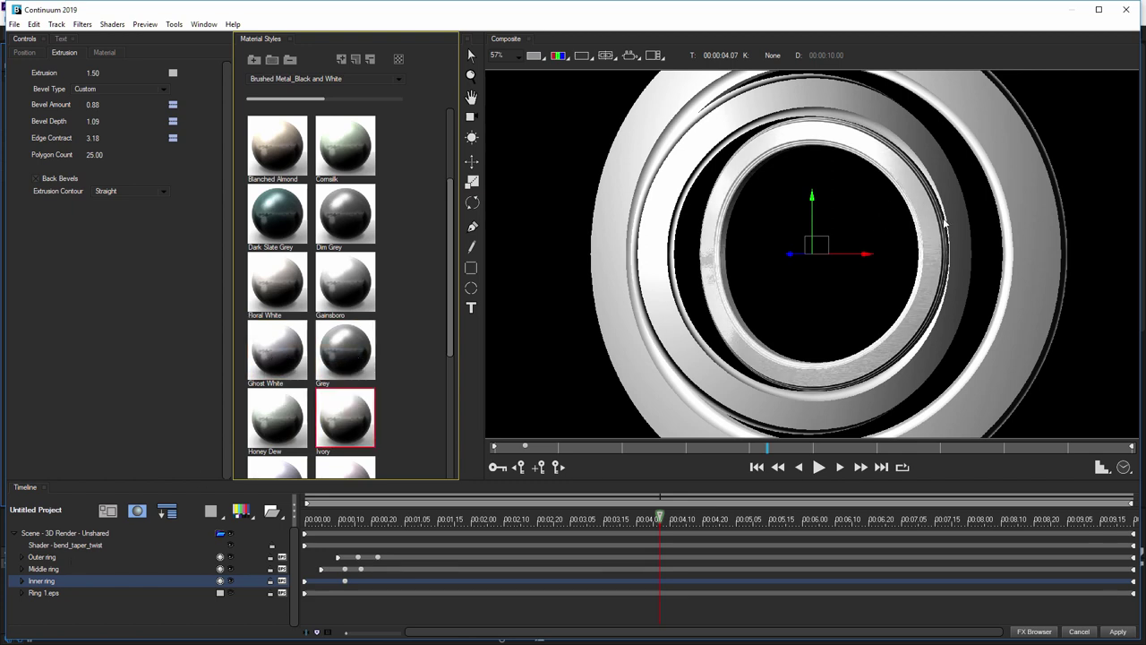
# Set the preview zoom to 100% and change the preview render quality
pyautogui.click(506, 55)
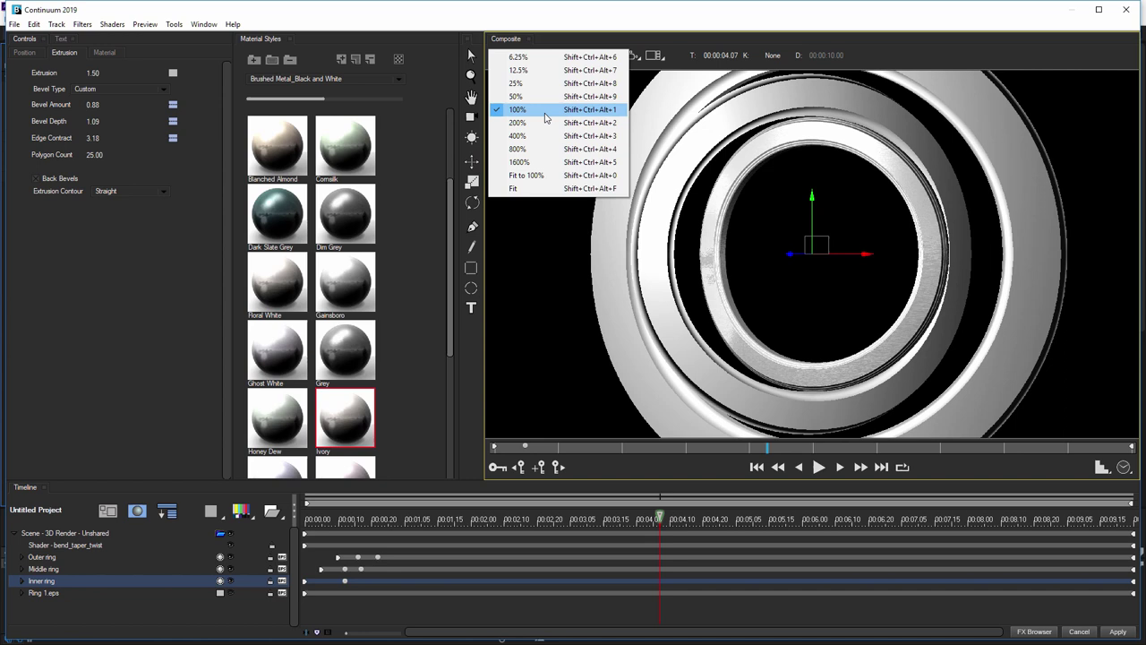
pyautogui.click(535, 109)
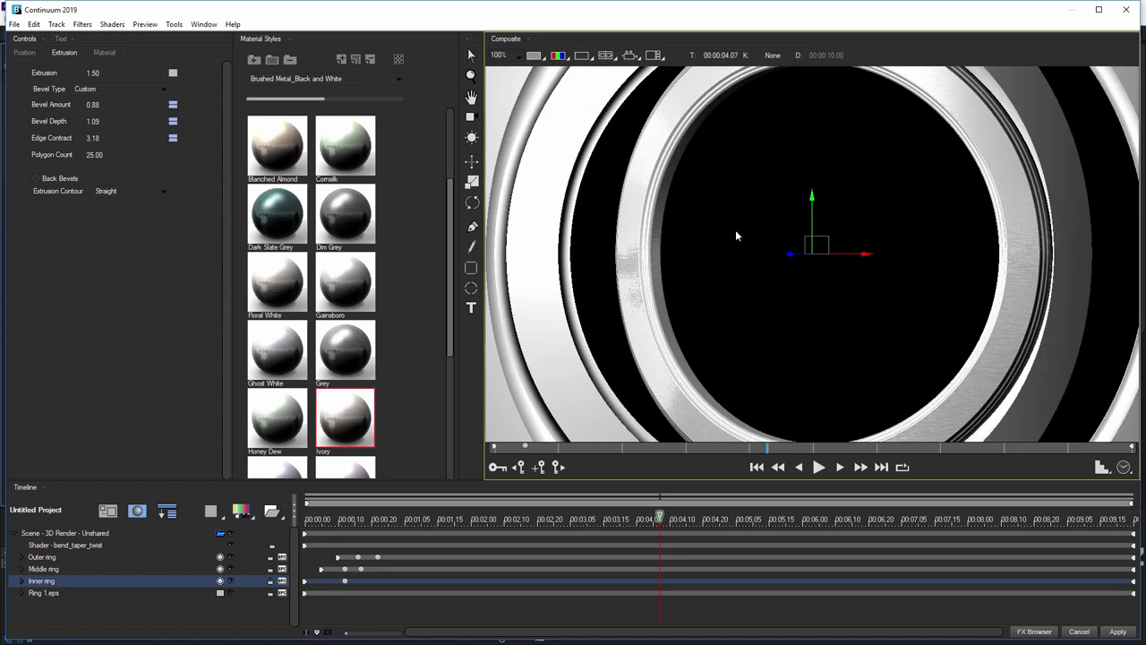
pyautogui.click(1102, 469)
pyautogui.click(1110, 475)
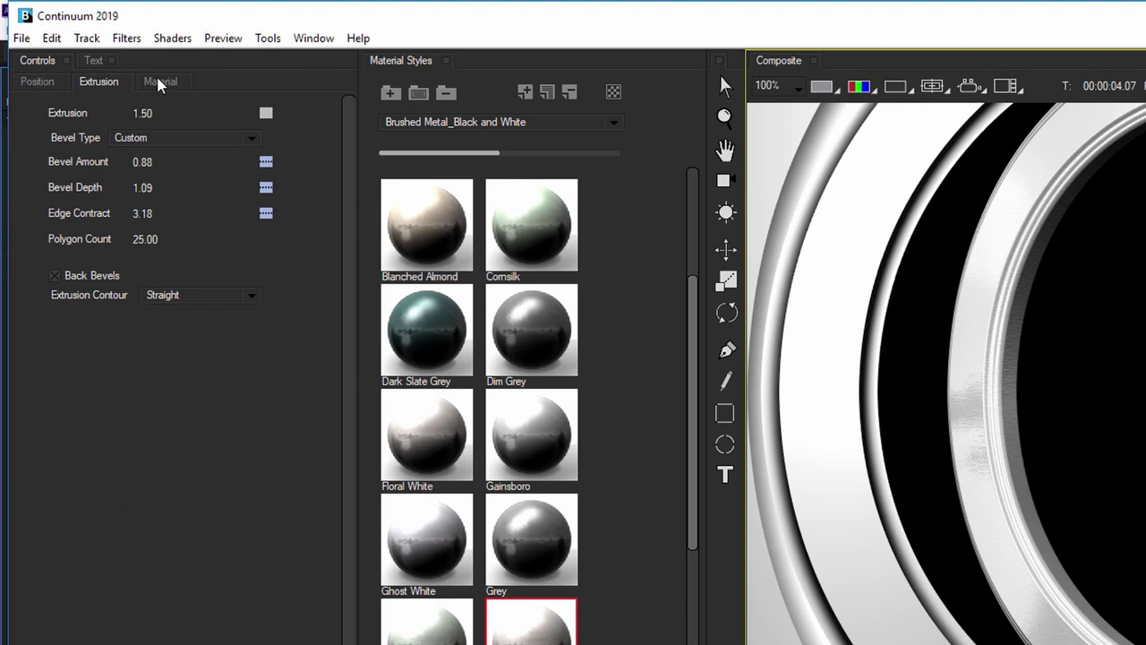
# Show the Inner ring's Material settings, set Apply Material to 4, and expand its sub-tracks
pyautogui.click(159, 82)
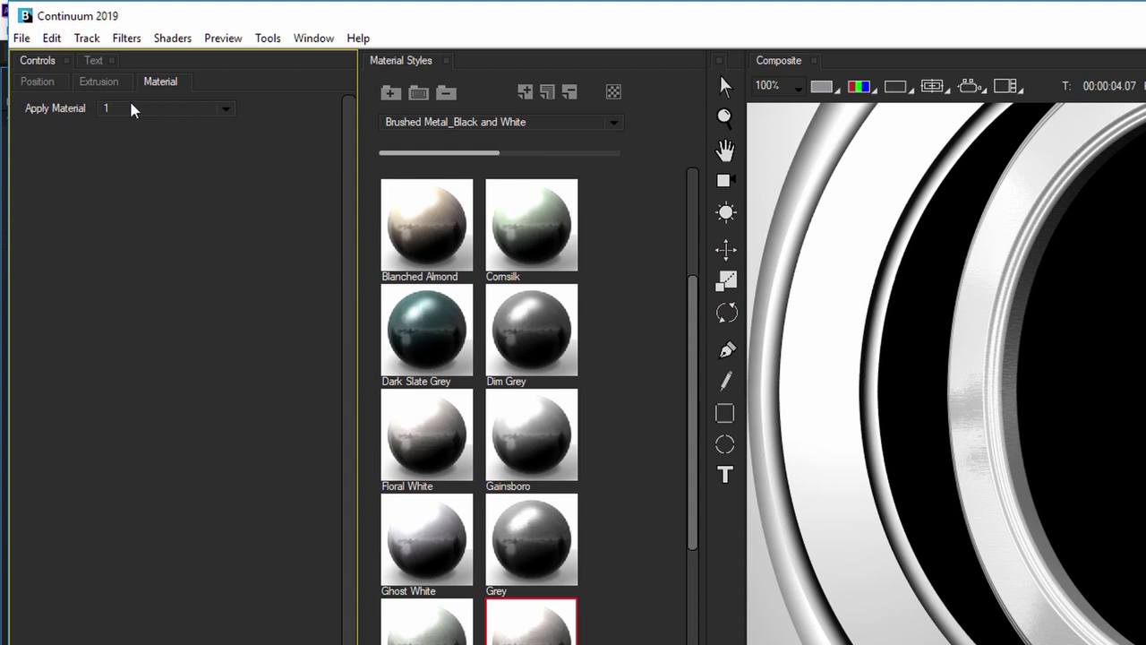
pyautogui.click(224, 109)
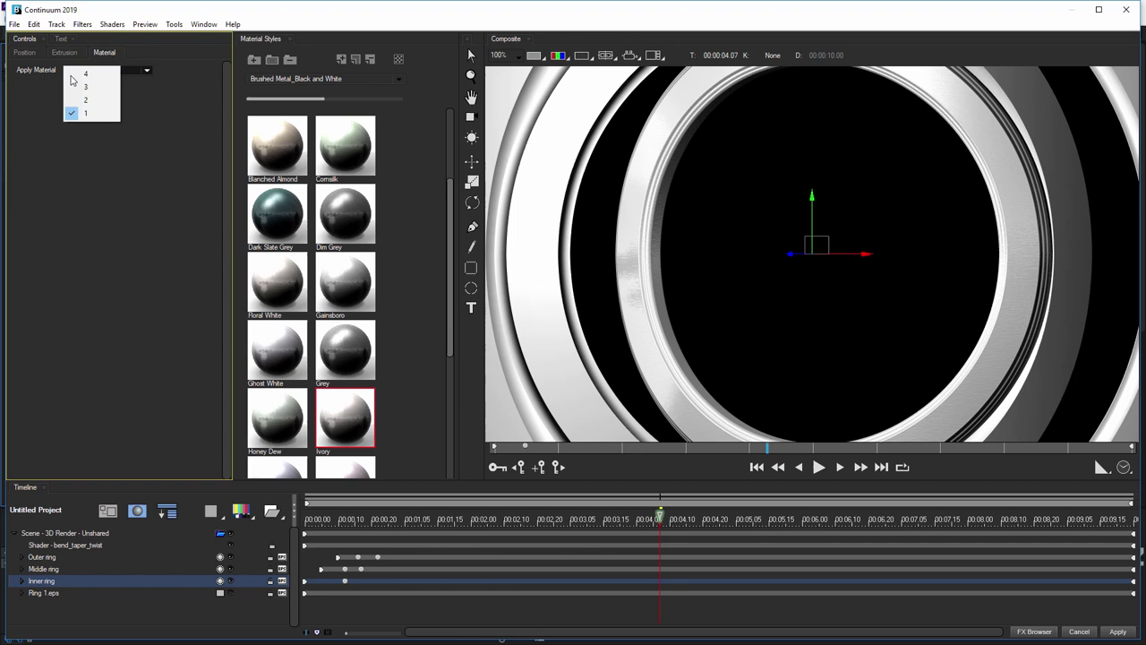
pyautogui.click(90, 74)
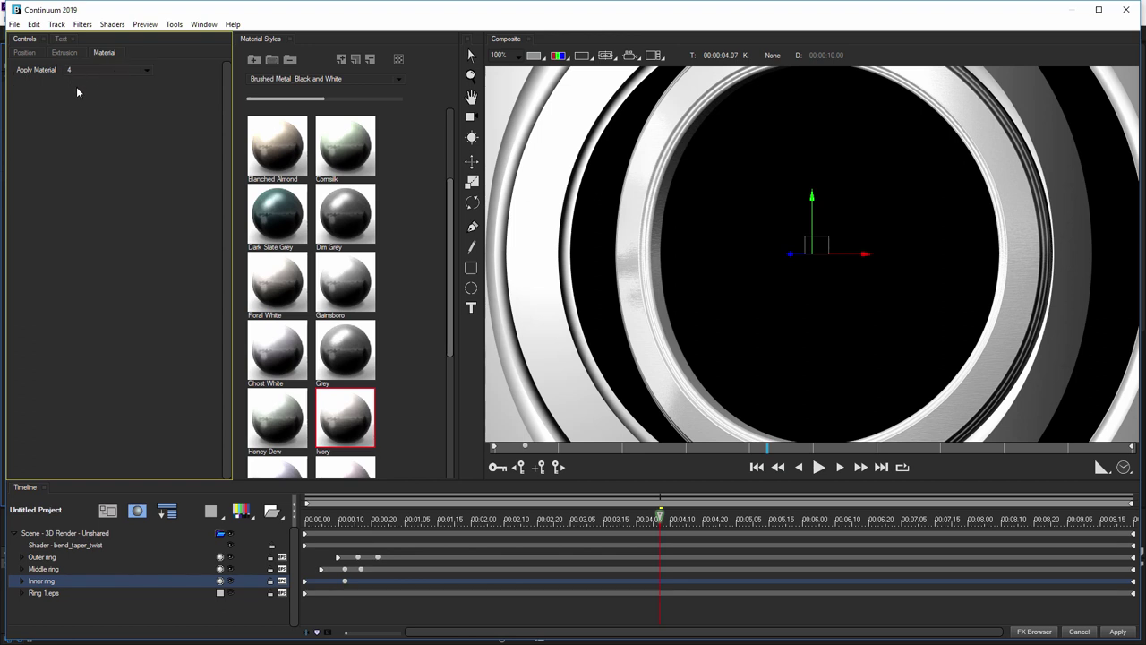
pyautogui.click(22, 581)
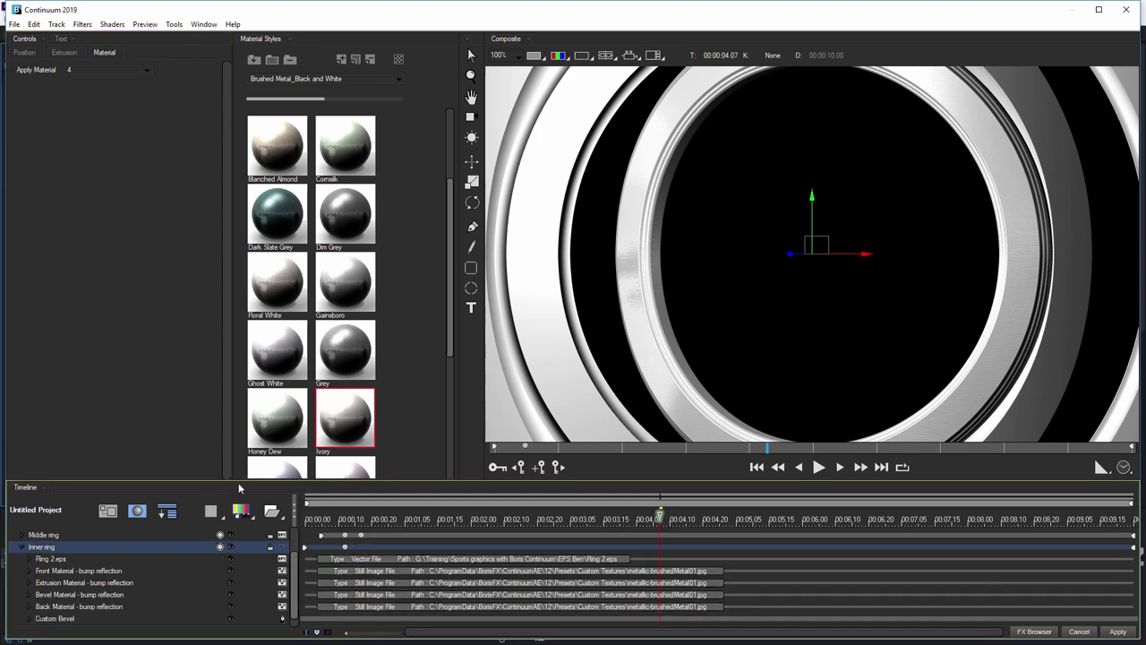
pyautogui.moveTo(200, 480); pyautogui.dragTo(196, 373)
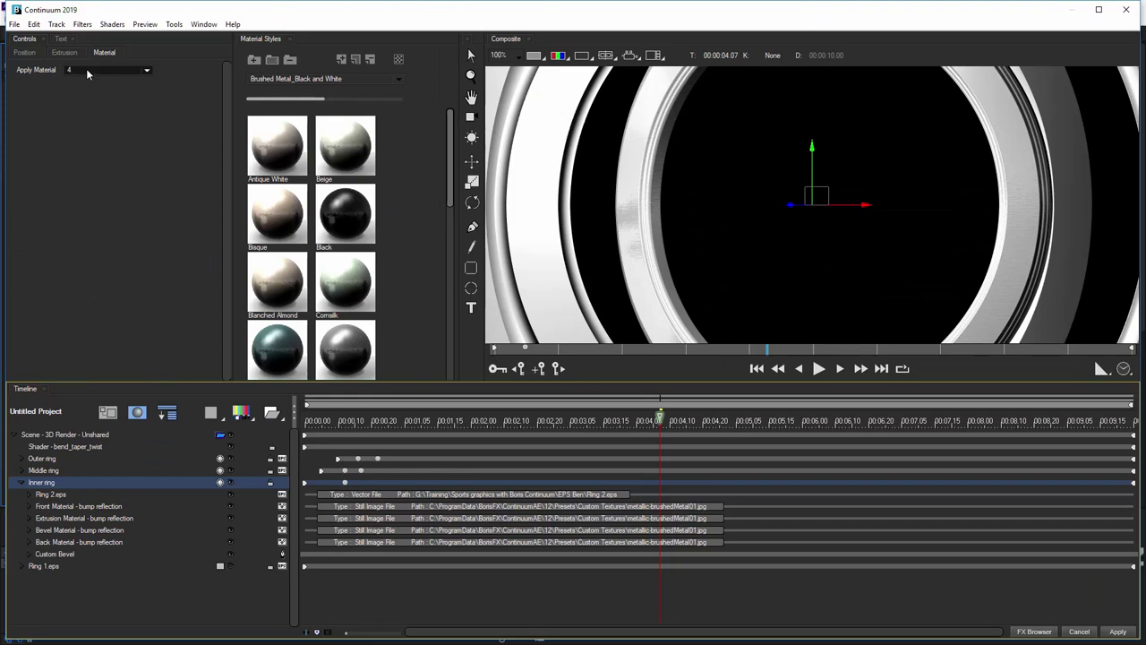
# Try Apply Material at 3, 2 and 1, settling on 2 materials
pyautogui.click(92, 70)
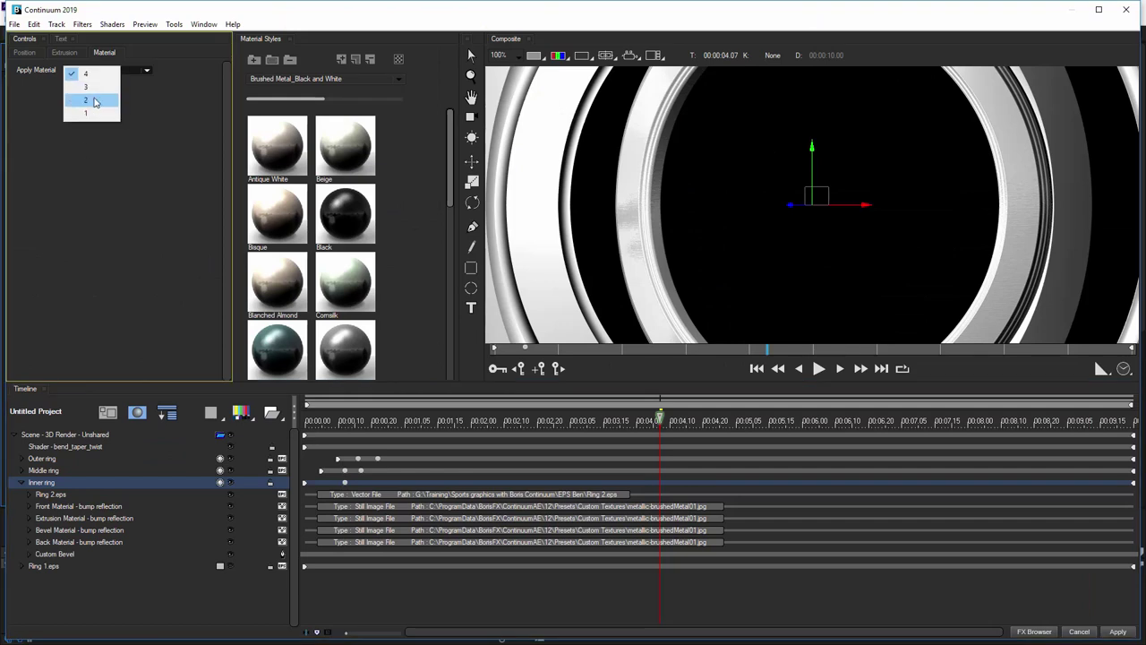
pyautogui.click(92, 87)
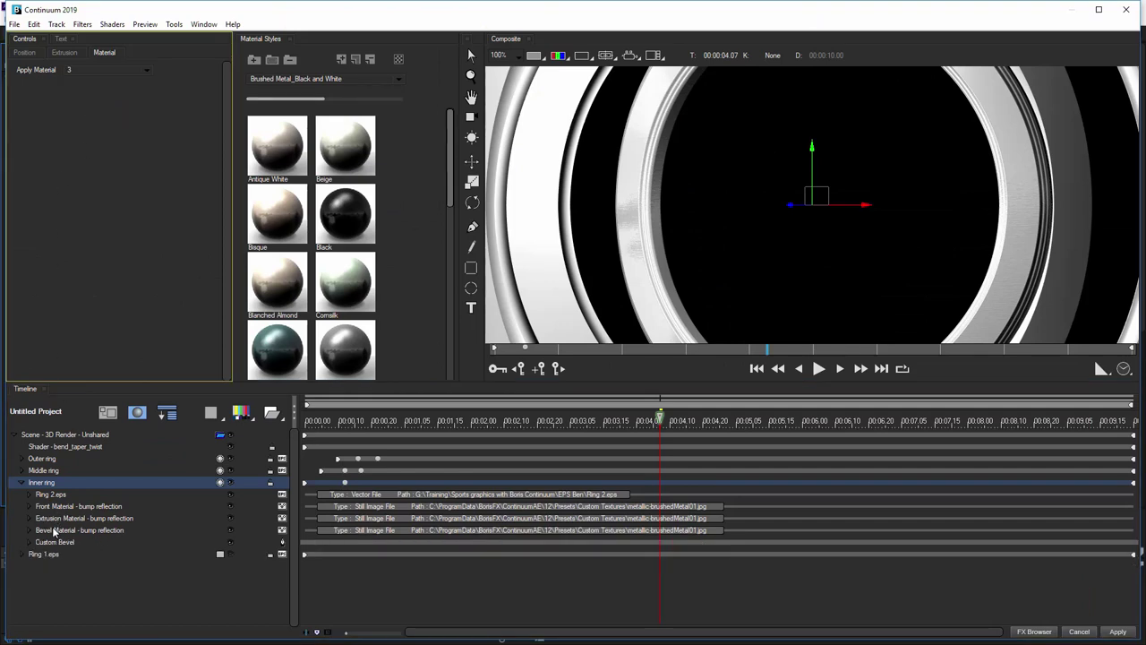
pyautogui.click(93, 72)
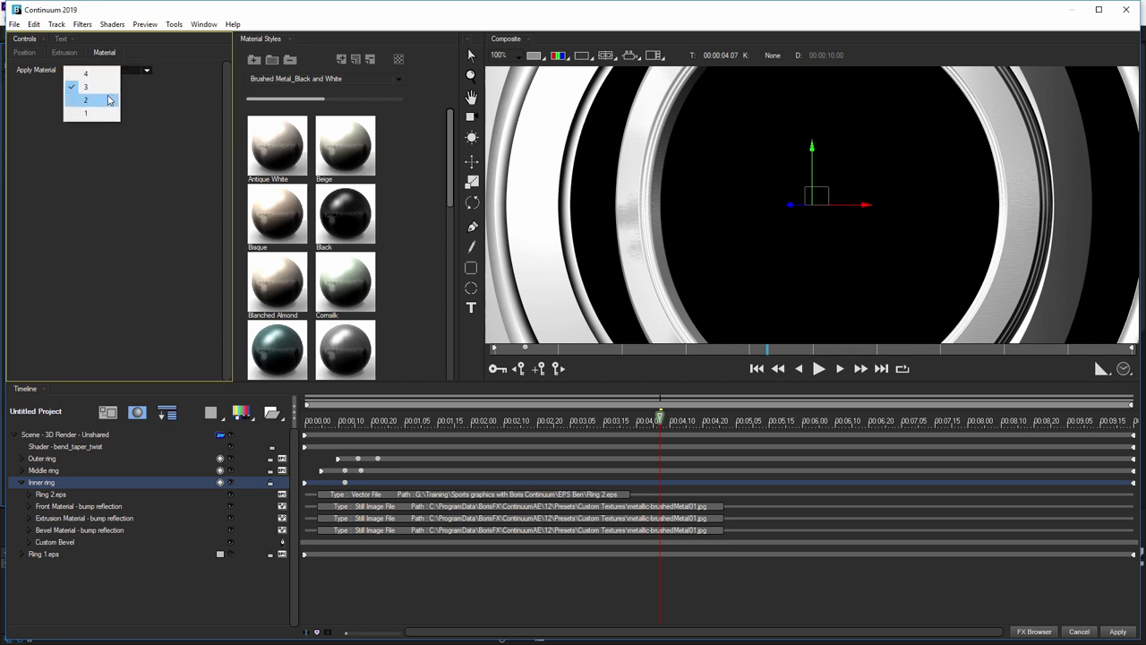
pyautogui.click(92, 96)
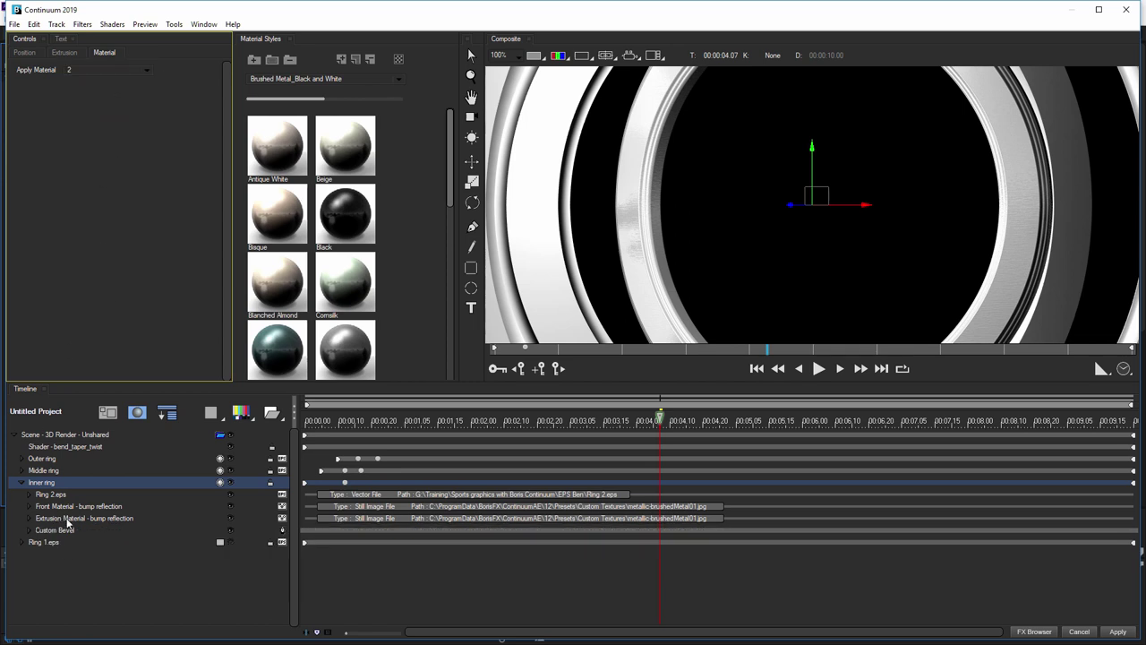
pyautogui.click(96, 71)
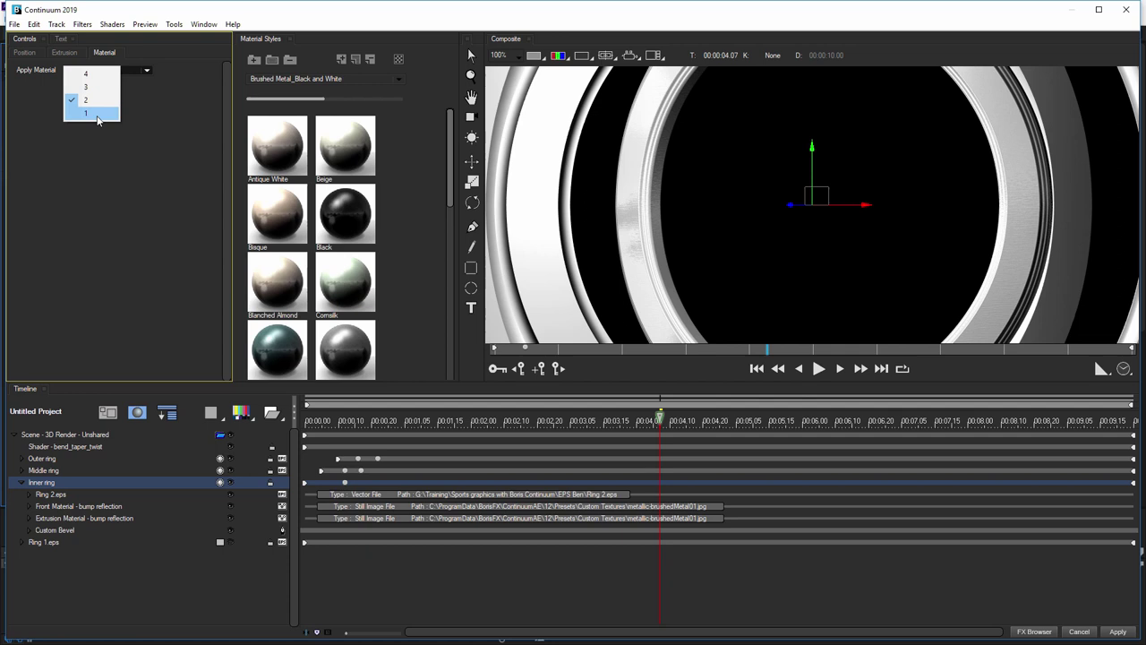
pyautogui.click(93, 83)
pyautogui.click(77, 74)
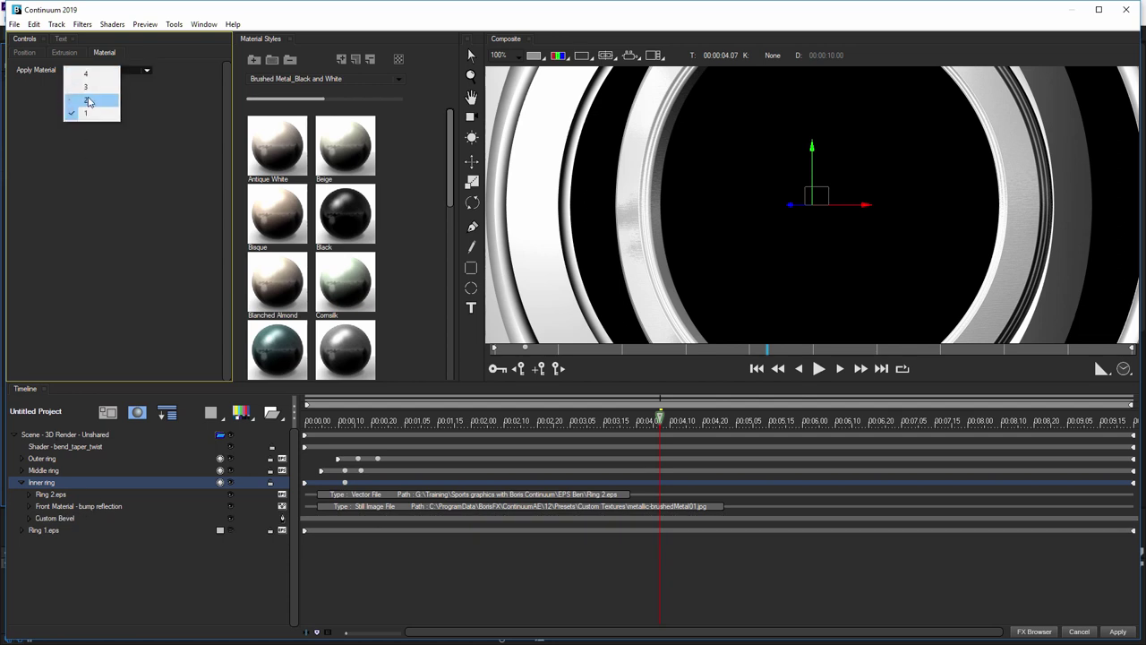
pyautogui.click(96, 100)
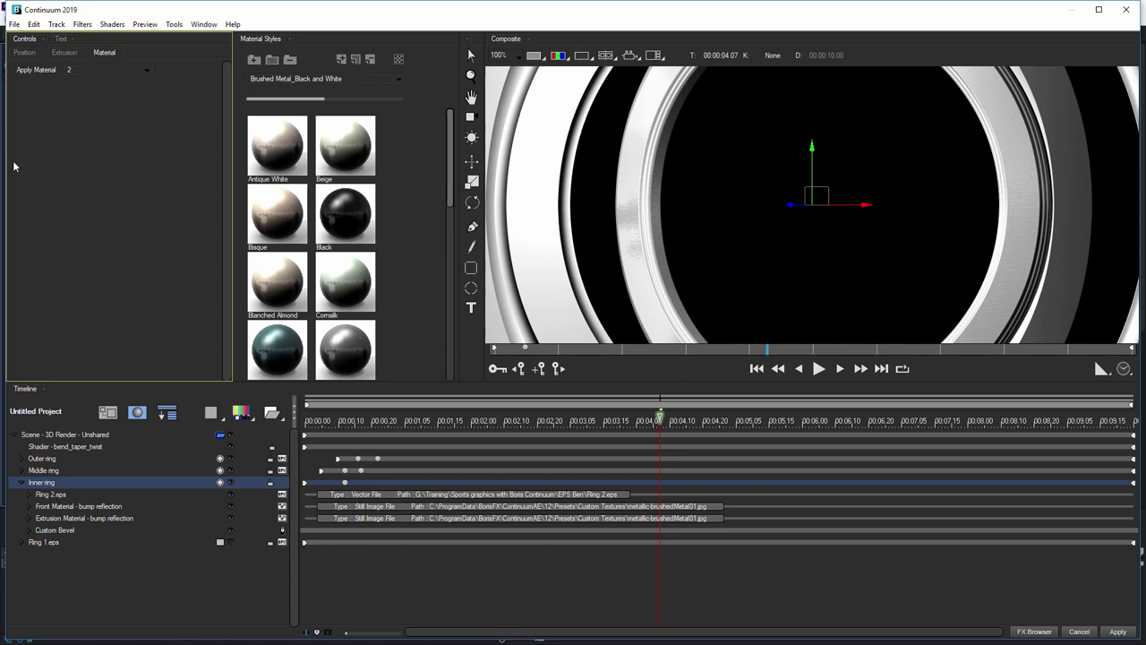
# Give the inner ring's Extrusion Material the Ghost White swatch from Crystal Textures
pyautogui.click(70, 517)
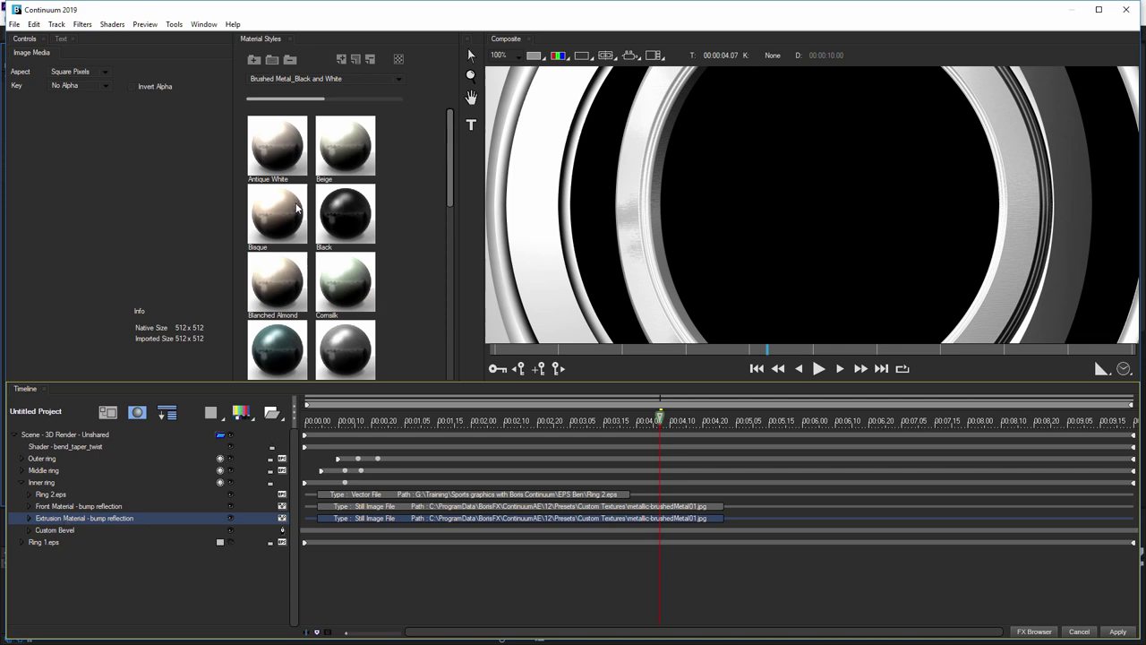
pyautogui.click(394, 79)
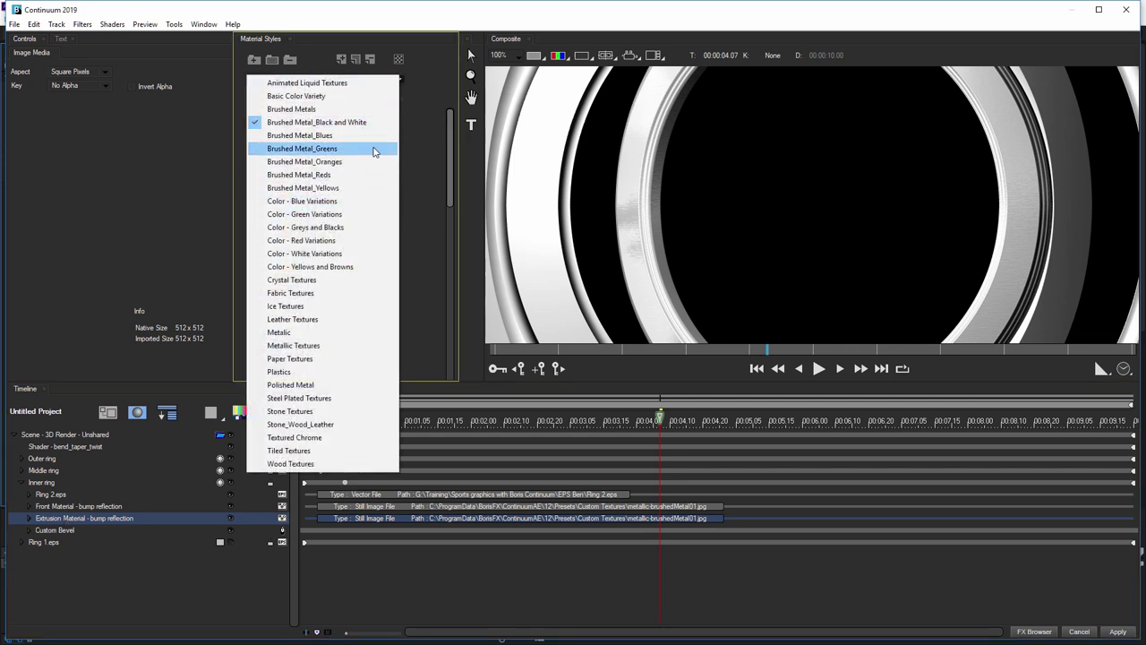
pyautogui.click(342, 280)
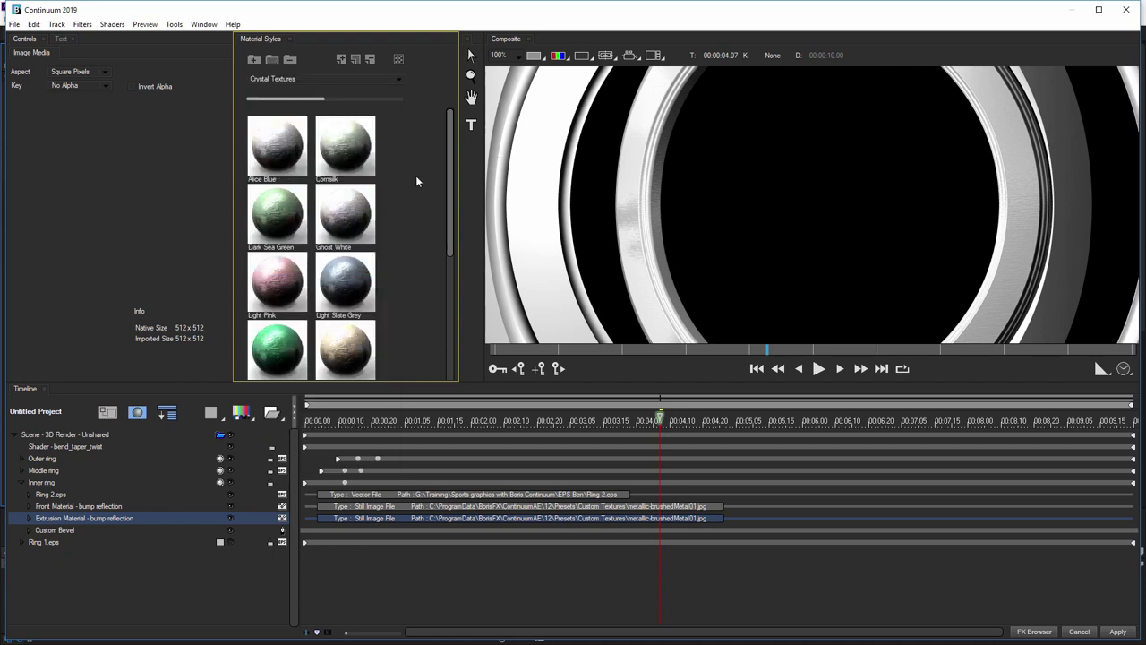
pyautogui.click(349, 216)
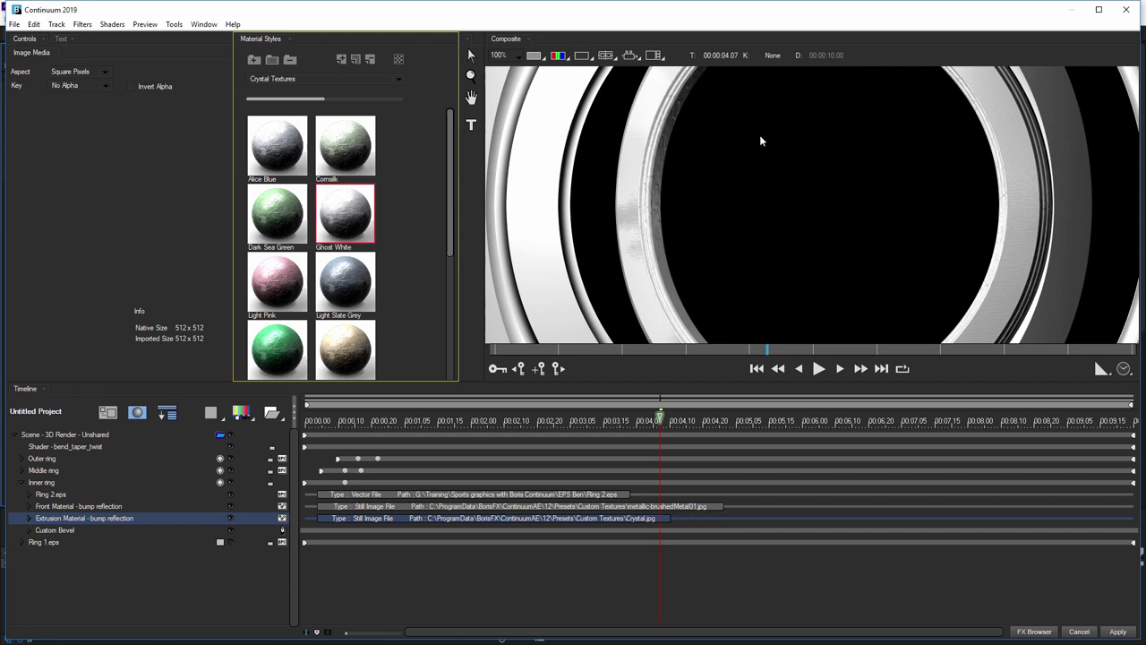
pyautogui.scroll(-1, 759, 134)
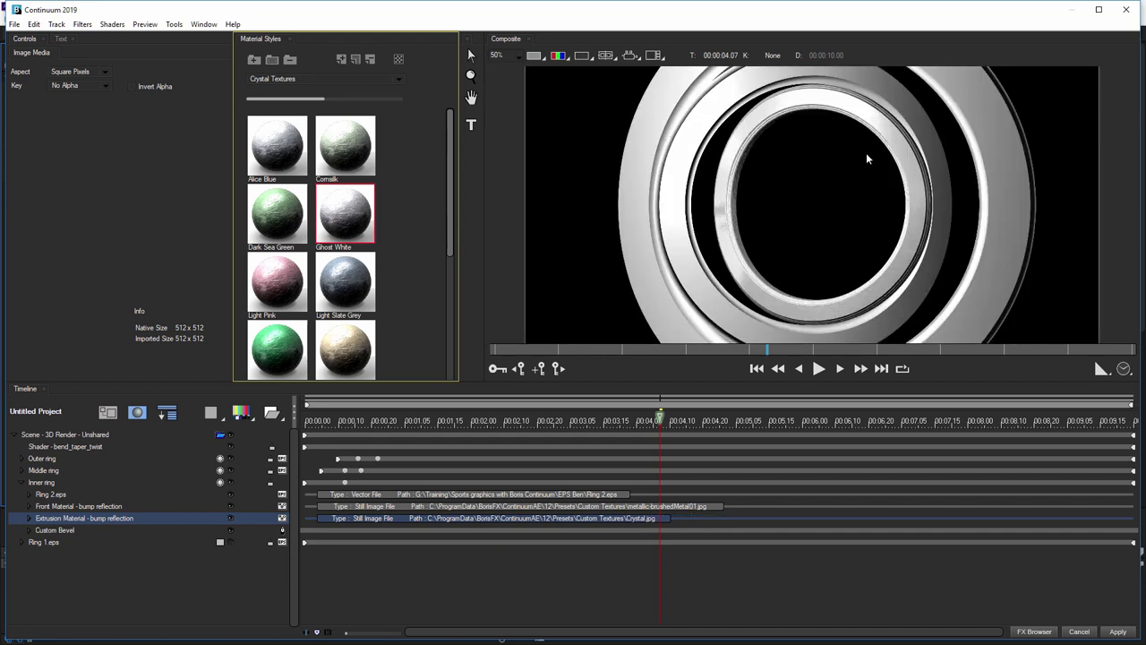
pyautogui.scroll(-1, 866, 158)
pyautogui.scroll(2, 866, 157)
pyautogui.scroll(1, 866, 158)
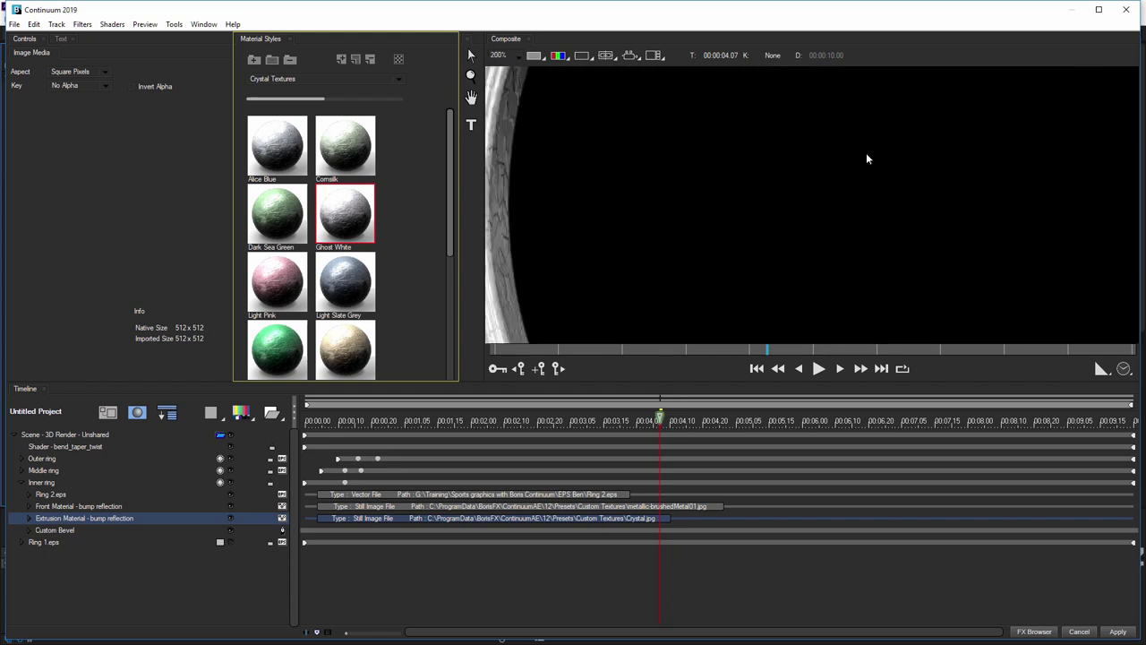
pyautogui.scroll(-1, 865, 159)
pyautogui.scroll(1, 865, 159)
# Play and stop the preview, select the front material, and fit the rings in the viewer
pyautogui.press('space')
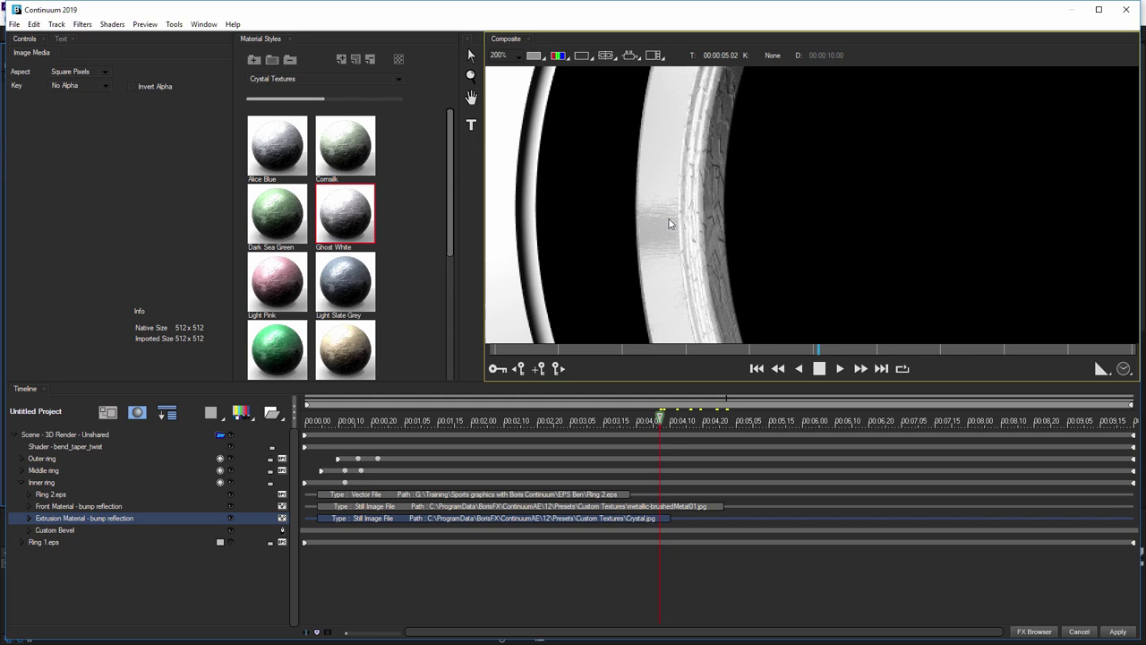
pyautogui.click(814, 367)
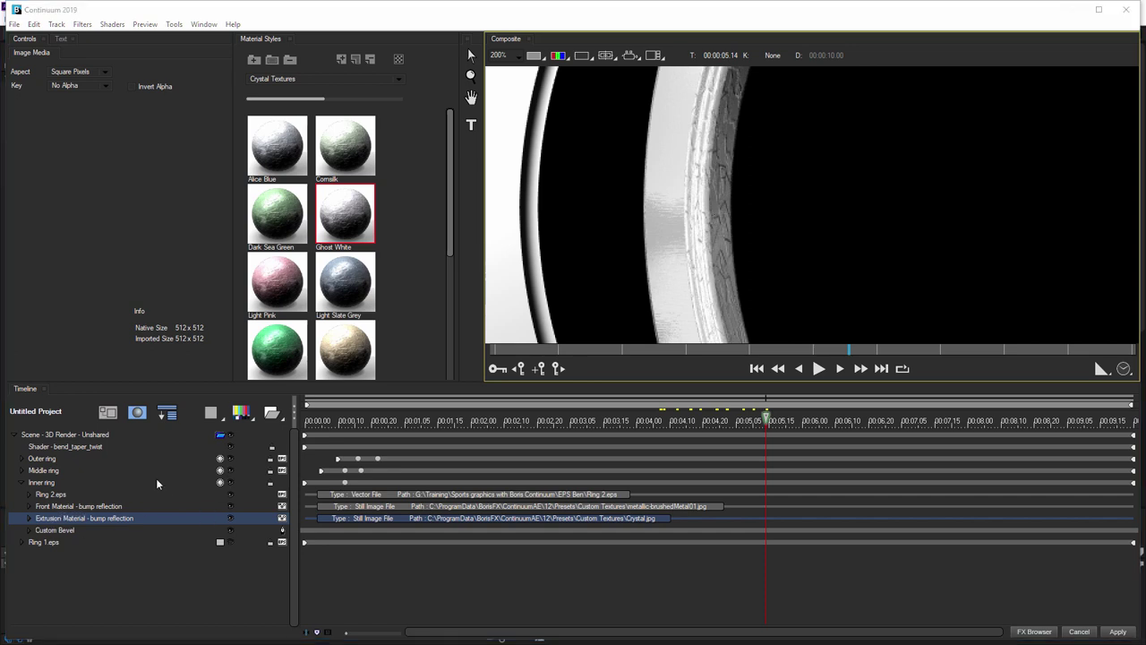
pyautogui.click(76, 507)
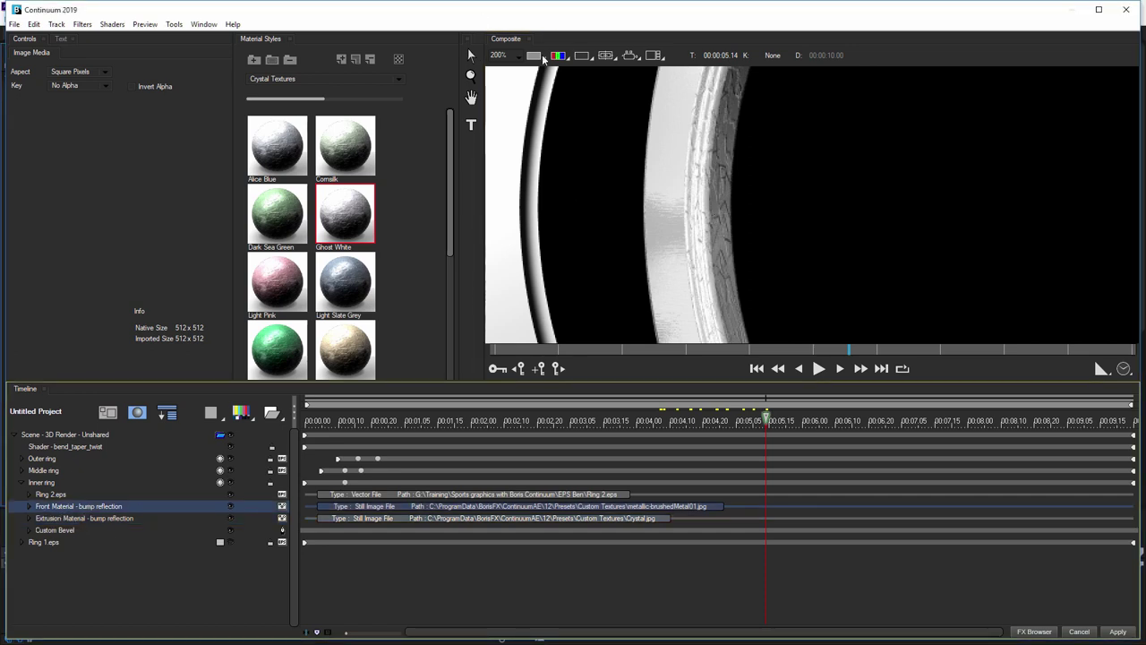
pyautogui.click(498, 54)
pyautogui.click(541, 177)
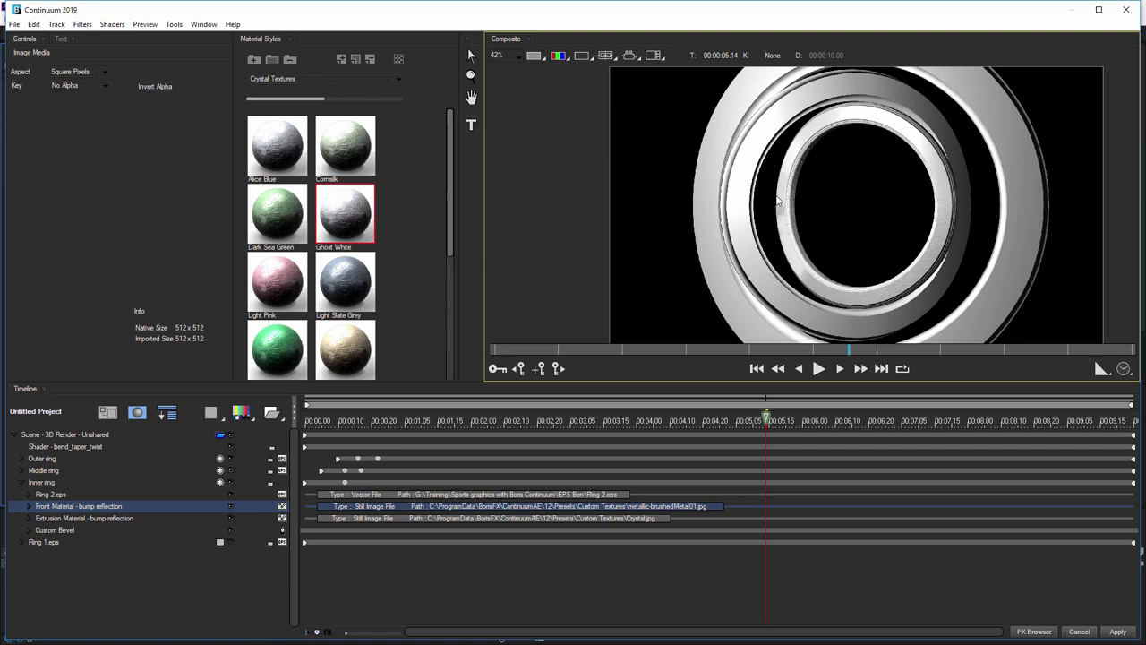
# Expand Front Material and select its Bump Reflection row to show its Material Attributes
pyautogui.click(29, 507)
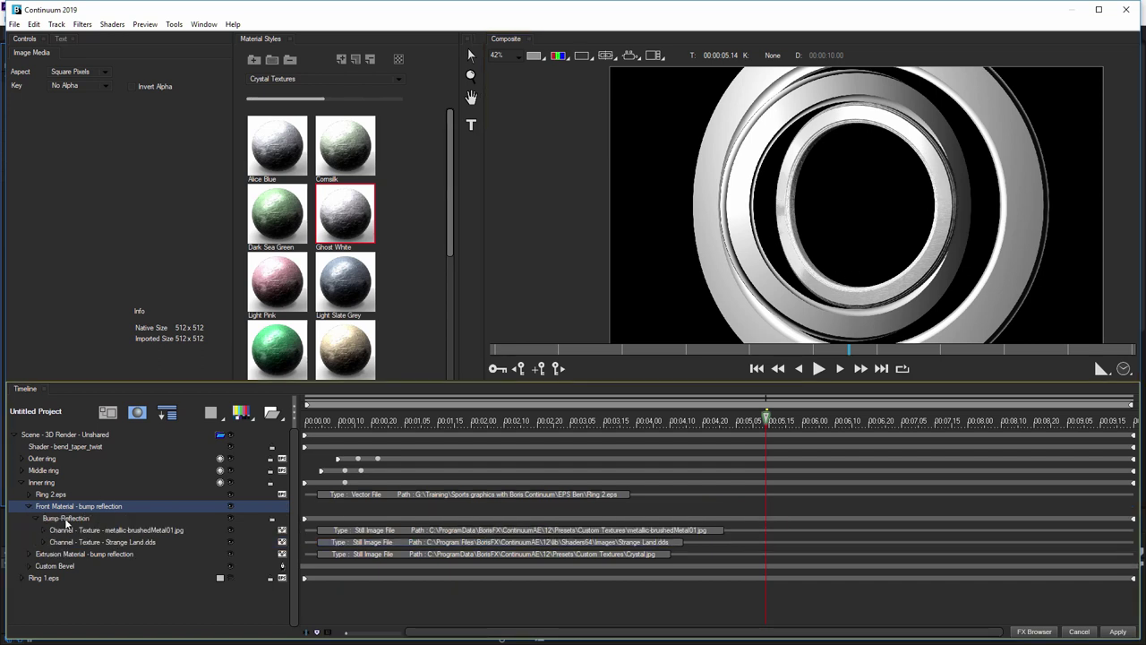
pyautogui.click(67, 520)
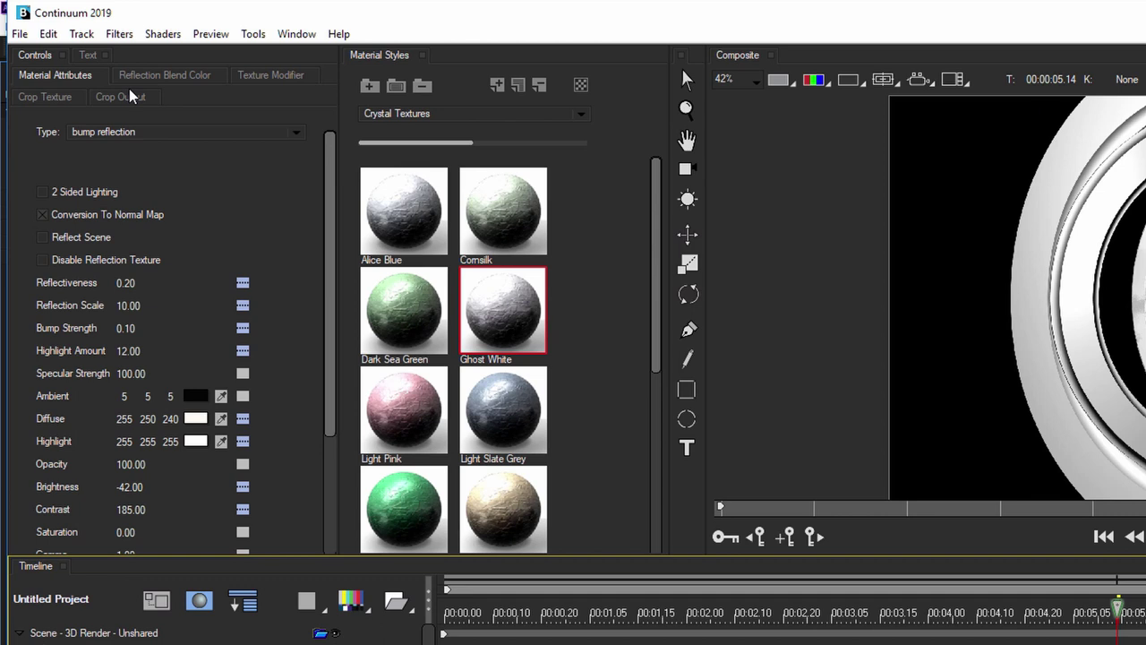
pyautogui.click(143, 143)
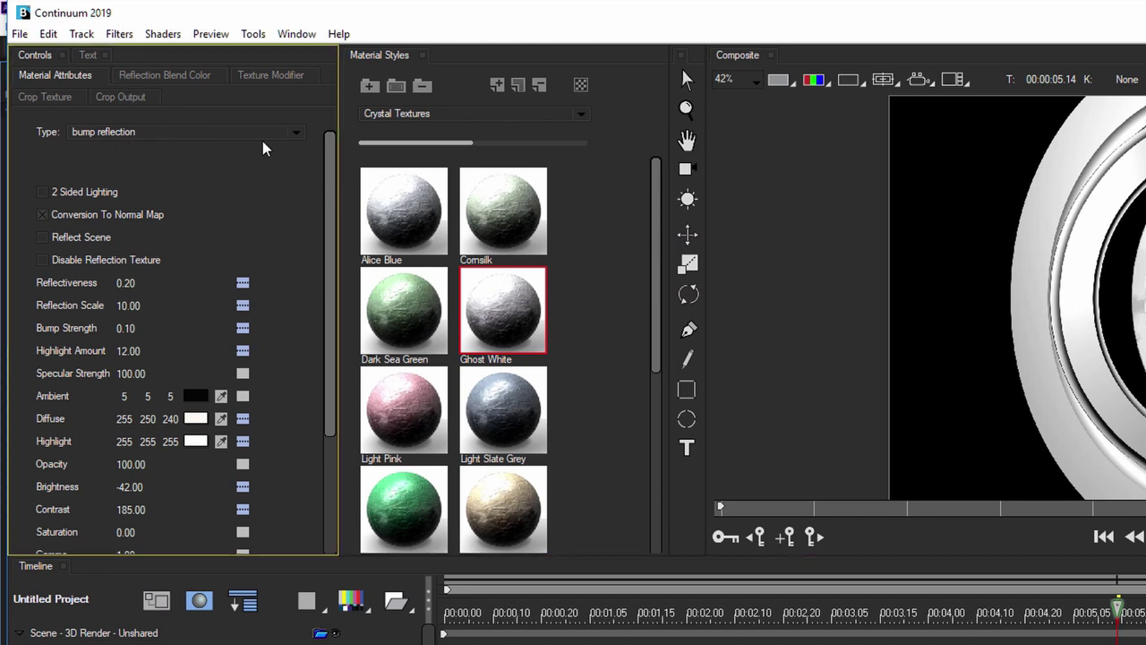
# Zoom the viewer to 200% and select the metallic-brushedMetal01.jpg texture channel
pyautogui.click(743, 80)
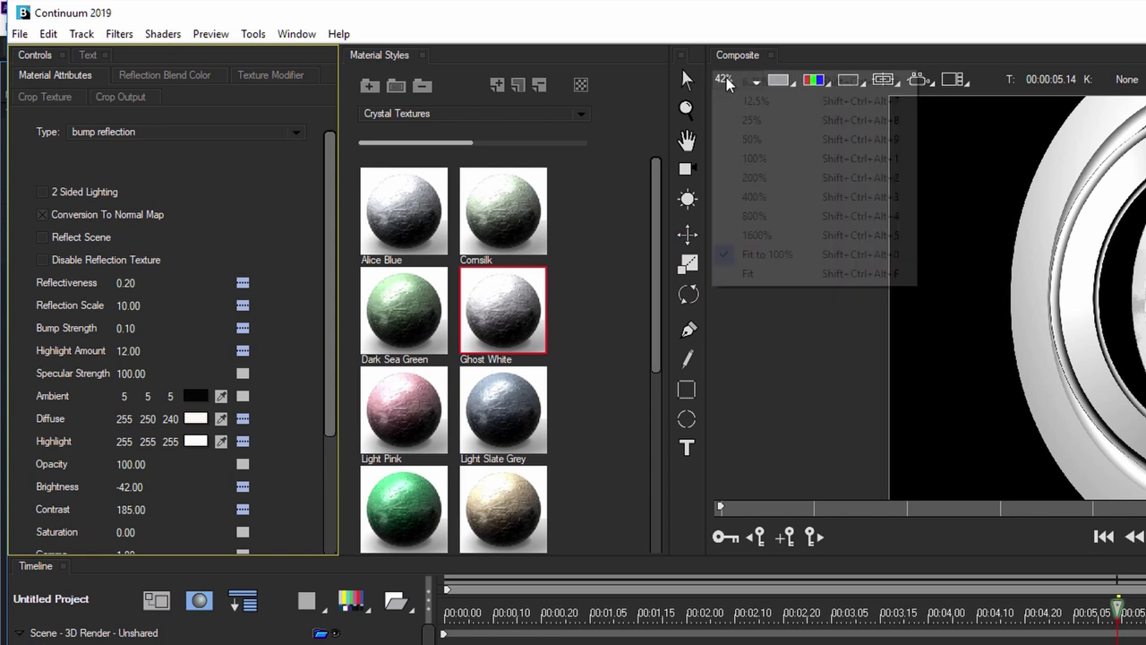
pyautogui.click(792, 166)
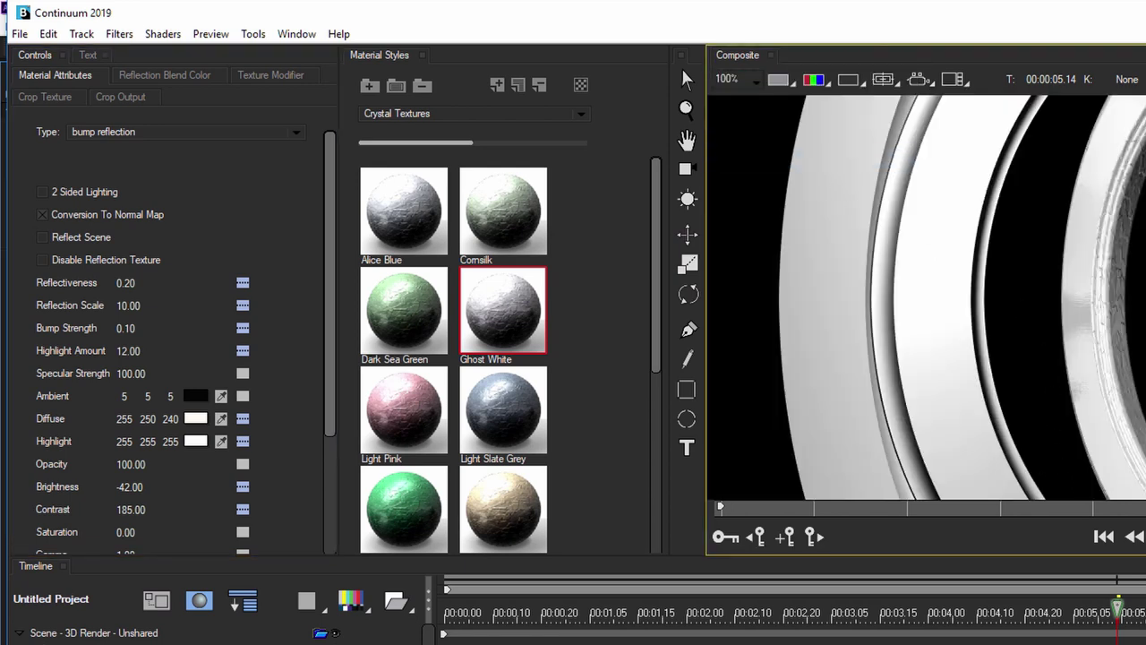
pyautogui.click(743, 80)
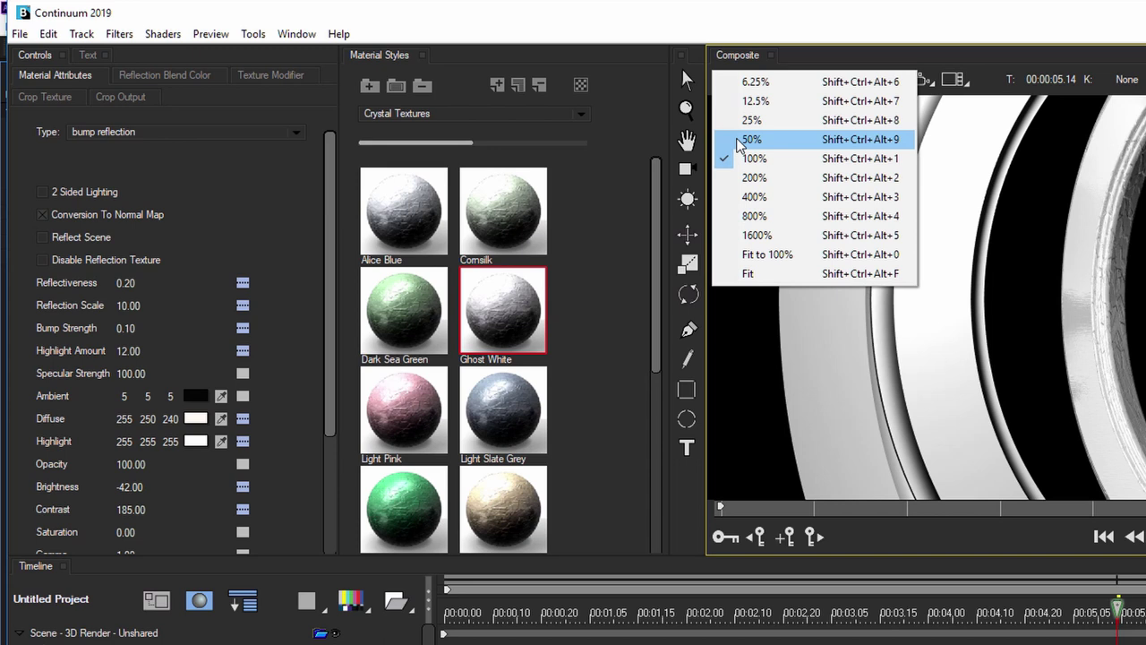
pyautogui.click(768, 180)
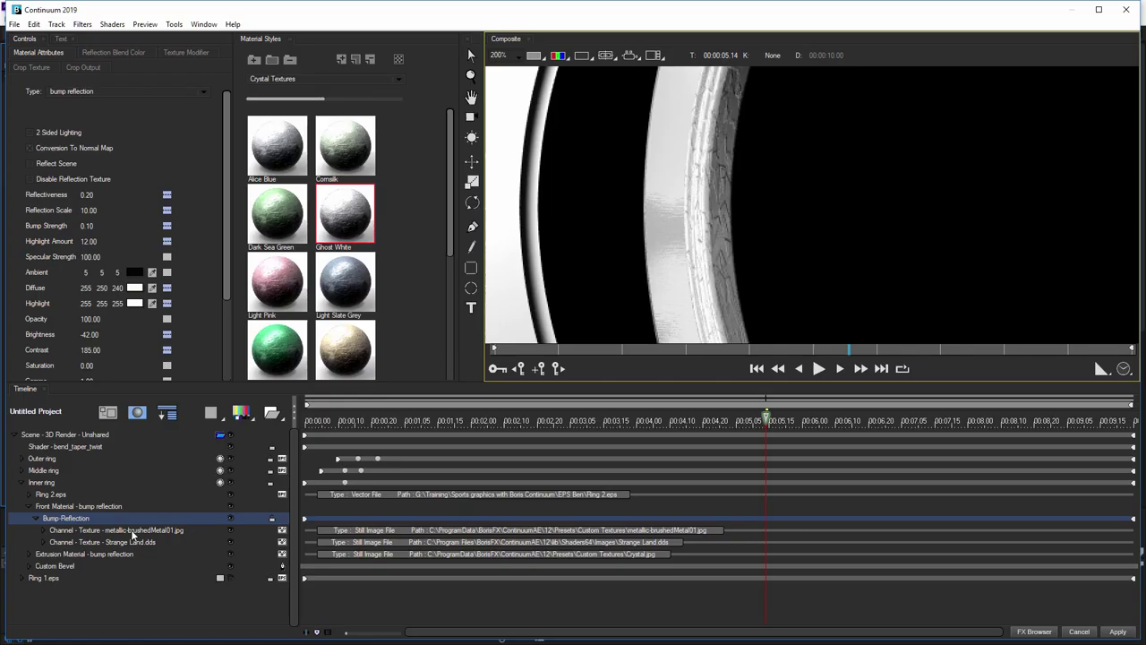
pyautogui.click(131, 529)
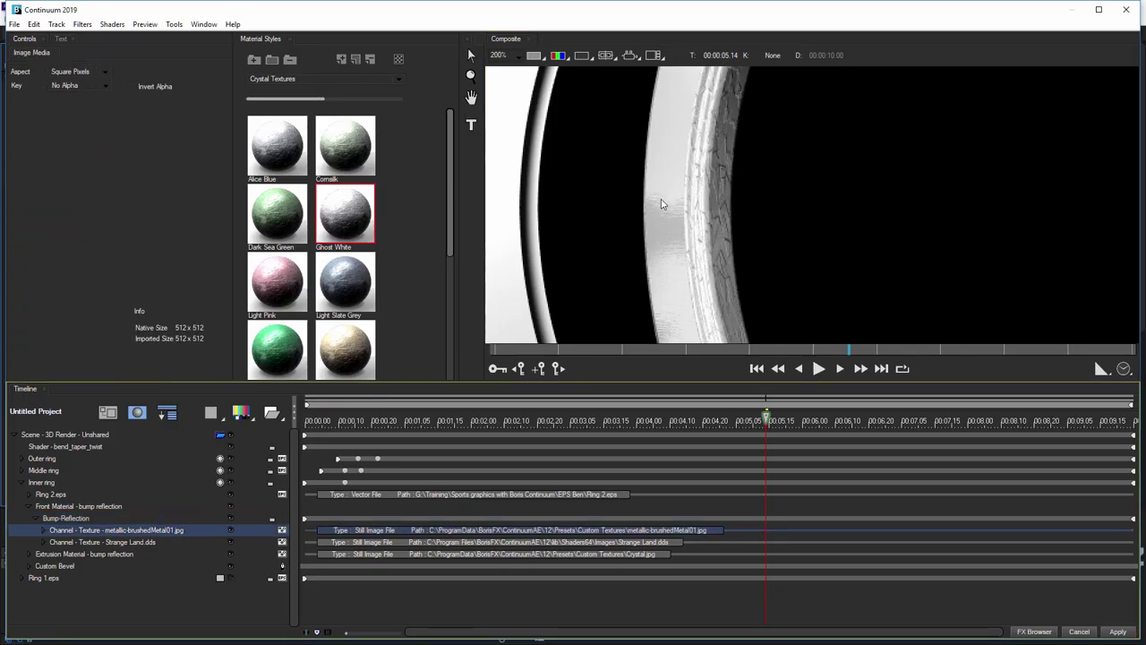
# Scrub the bump reflection's Highlight Amount to 15.15 and Bump Strength to 0.26
pyautogui.click(72, 519)
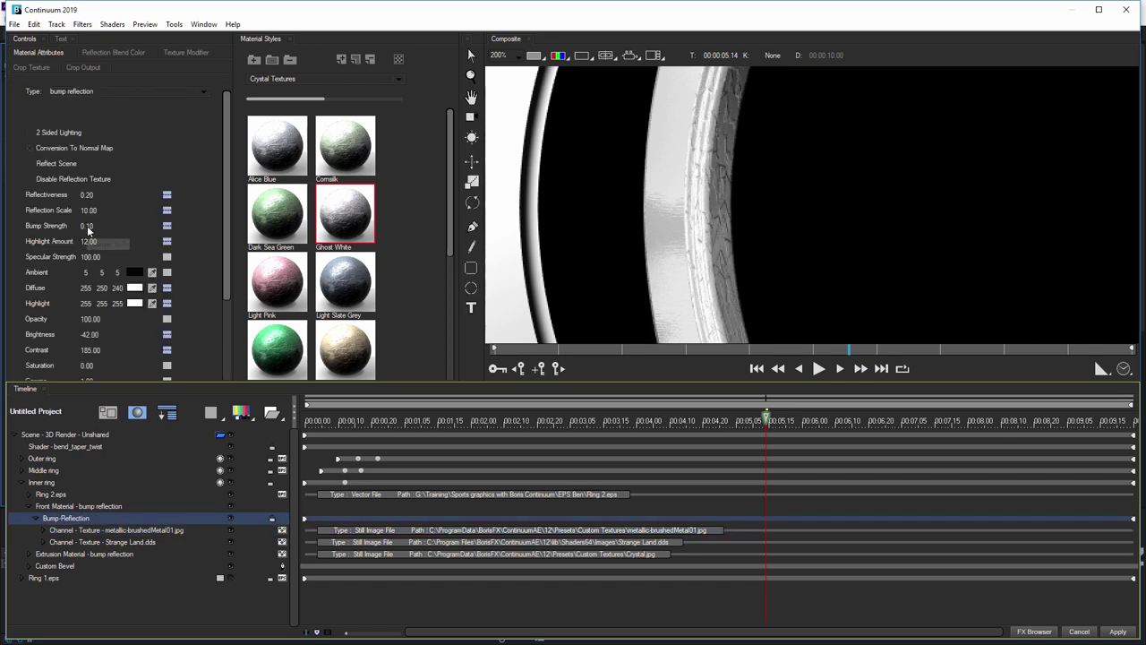
pyautogui.moveTo(88, 229); pyautogui.dragTo(97, 231)
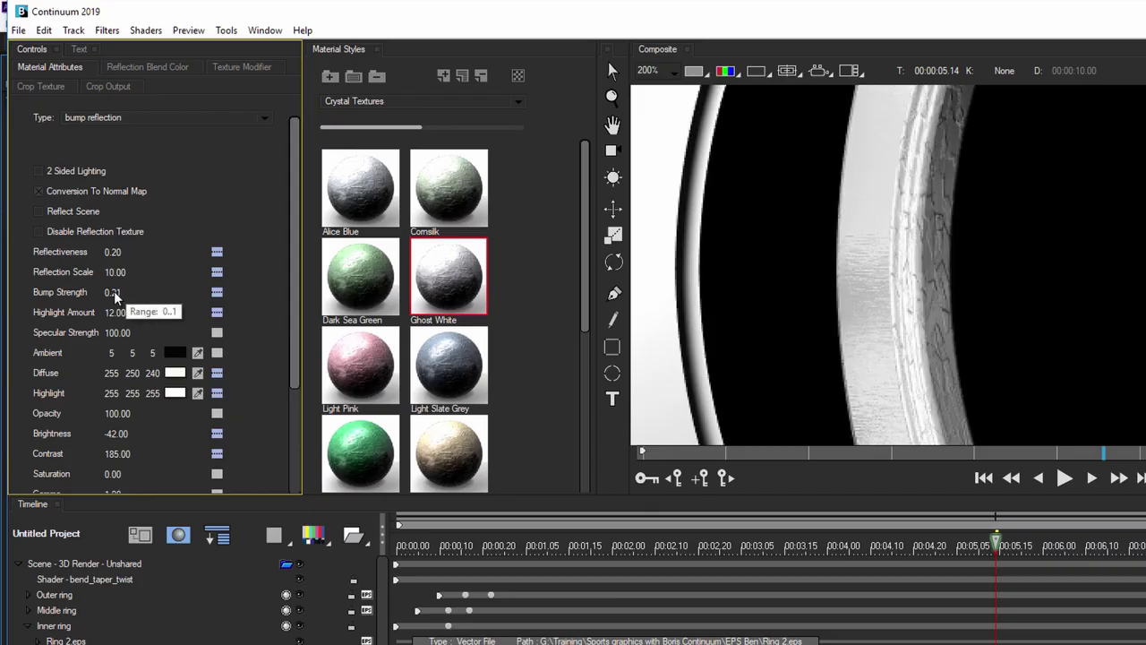
pyautogui.moveTo(114, 291); pyautogui.dragTo(171, 326)
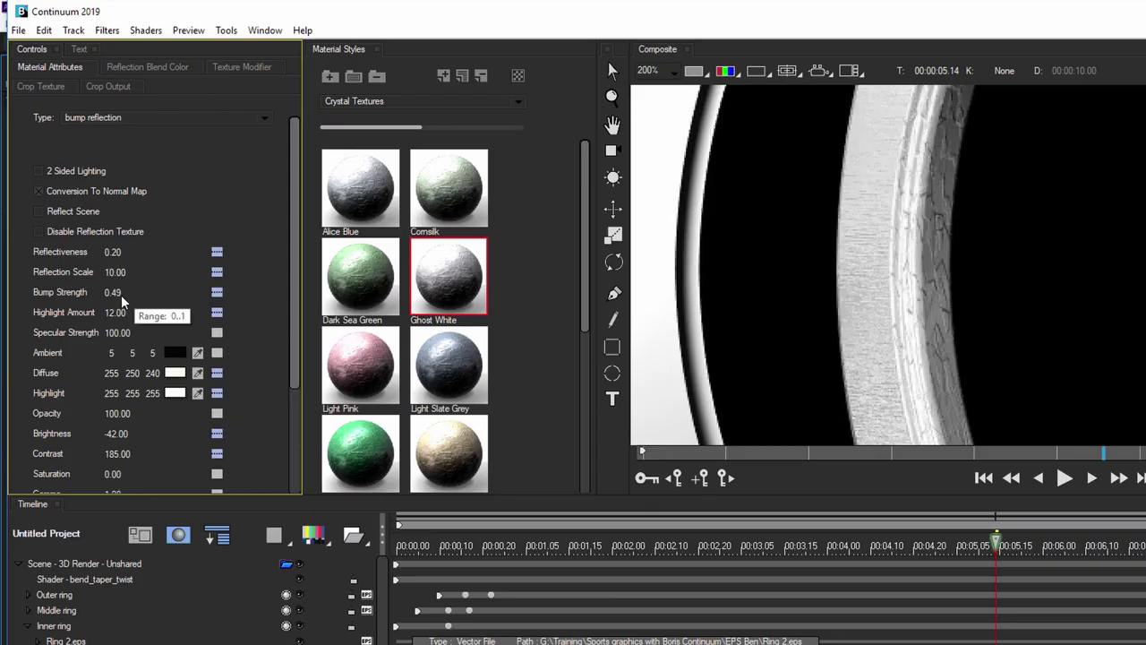
pyautogui.moveTo(121, 296); pyautogui.dragTo(150, 294)
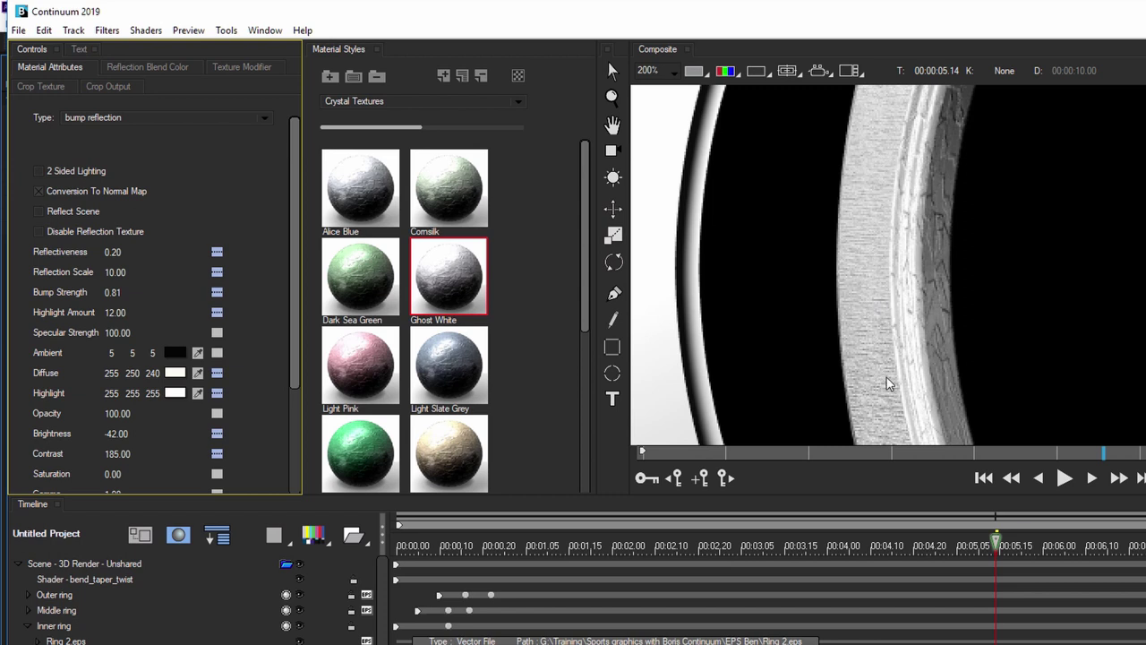
pyautogui.moveTo(111, 318); pyautogui.dragTo(175, 284)
pyautogui.moveTo(106, 304); pyautogui.dragTo(111, 296)
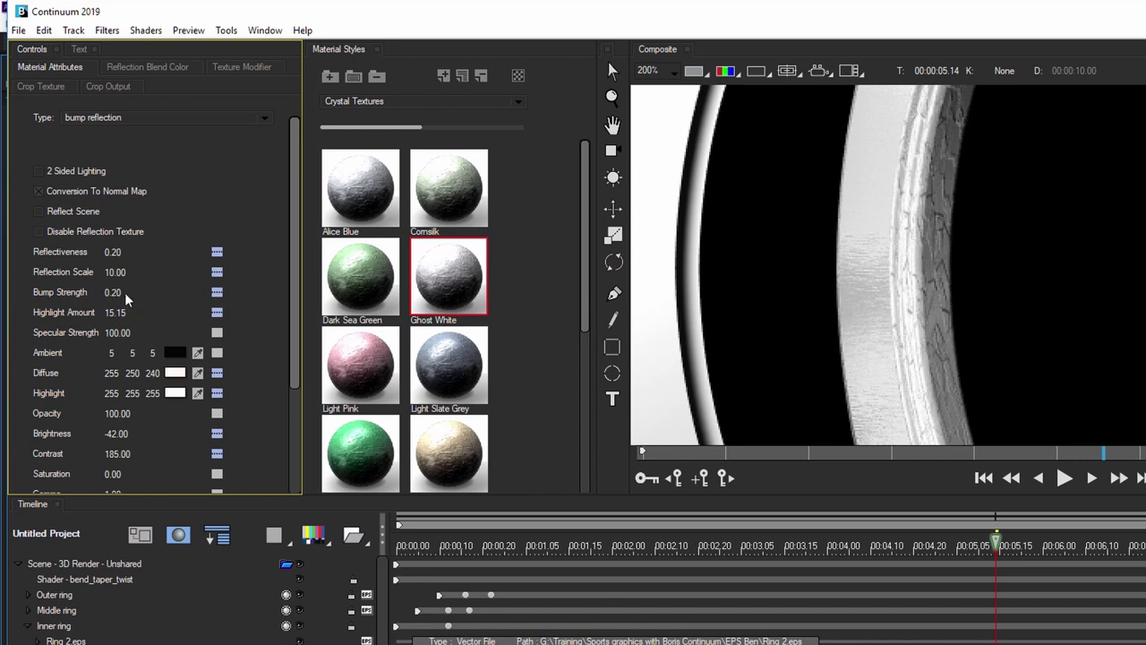
pyautogui.moveTo(117, 293); pyautogui.dragTo(113, 296)
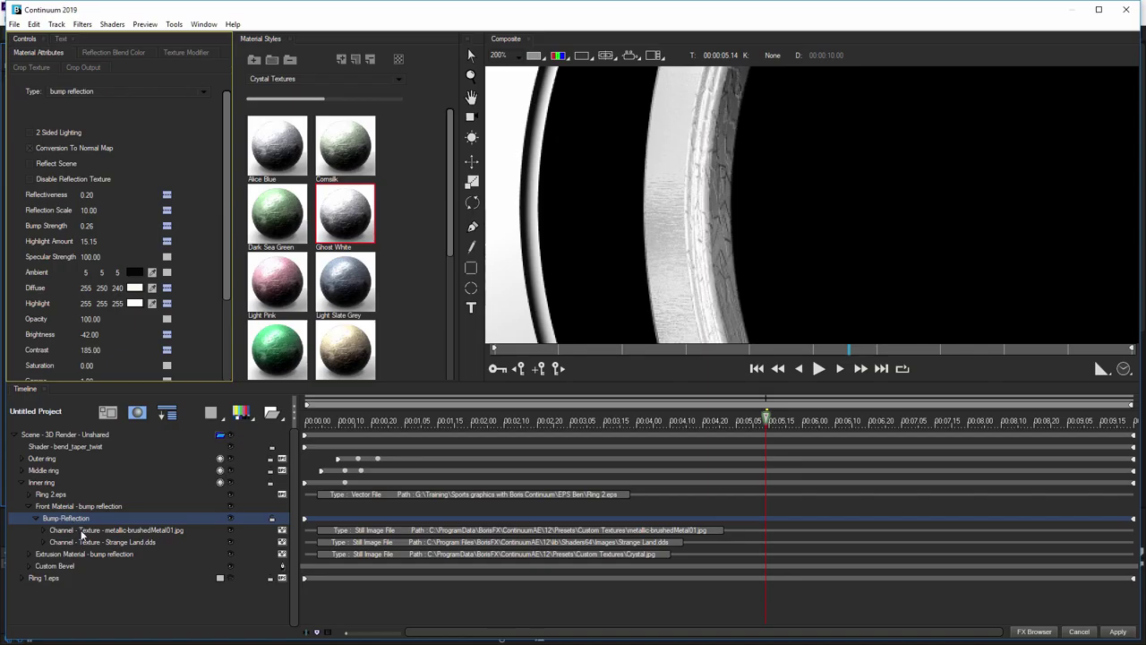
# Inspect the brushed-metal and Strange Land.dds texture channels, then reselect Bump Reflection
pyautogui.click(82, 531)
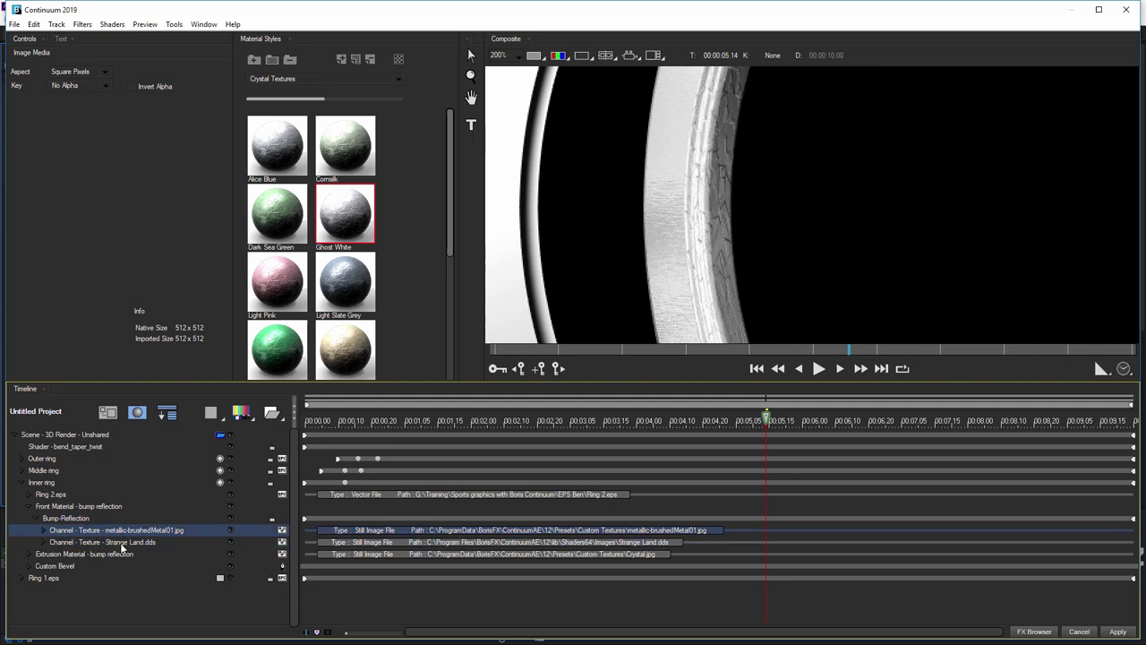
pyautogui.click(120, 544)
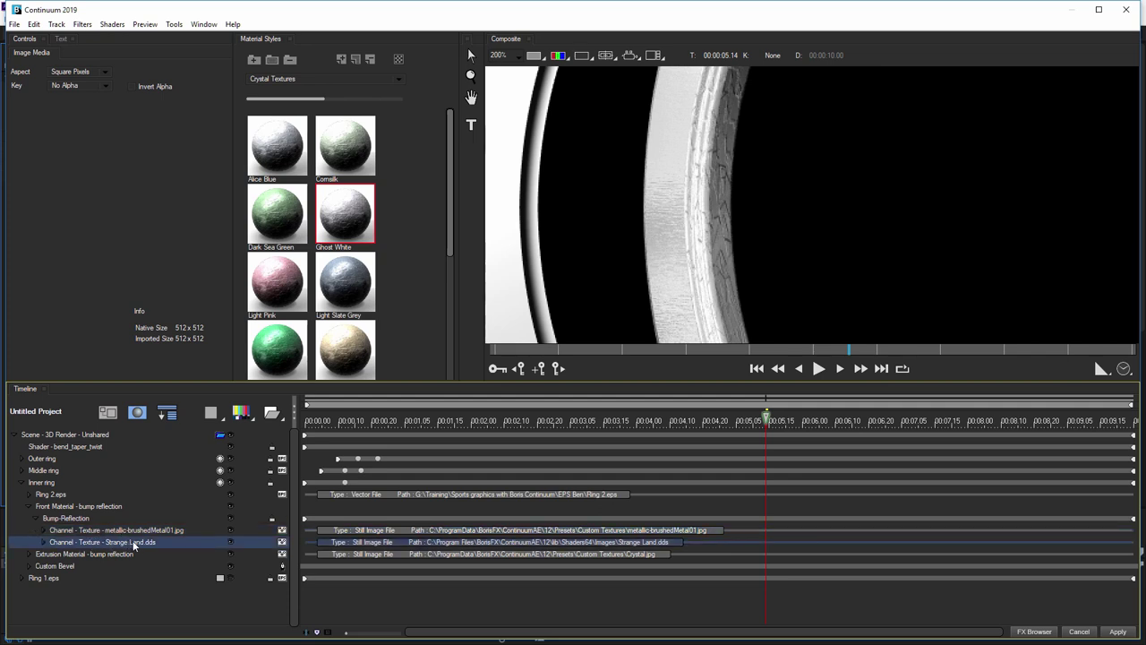
pyautogui.click(72, 518)
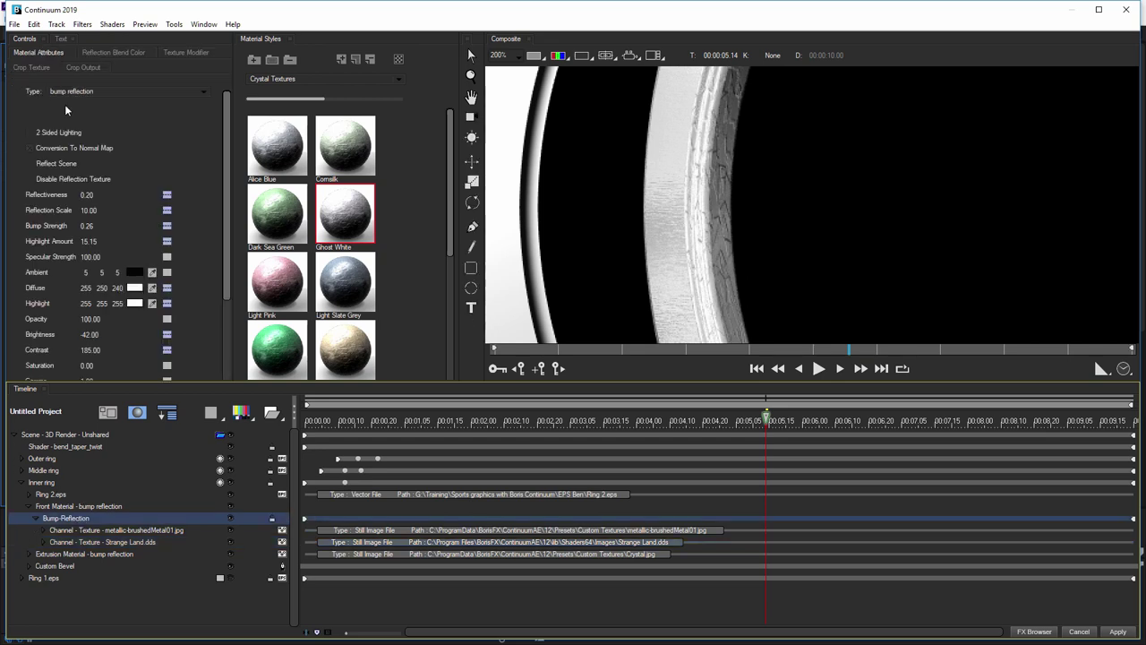
# Set the bump reflection's Reflectiveness to 0.32 and Reflection Scale to 8.55
pyautogui.scroll(-2, 222, 145)
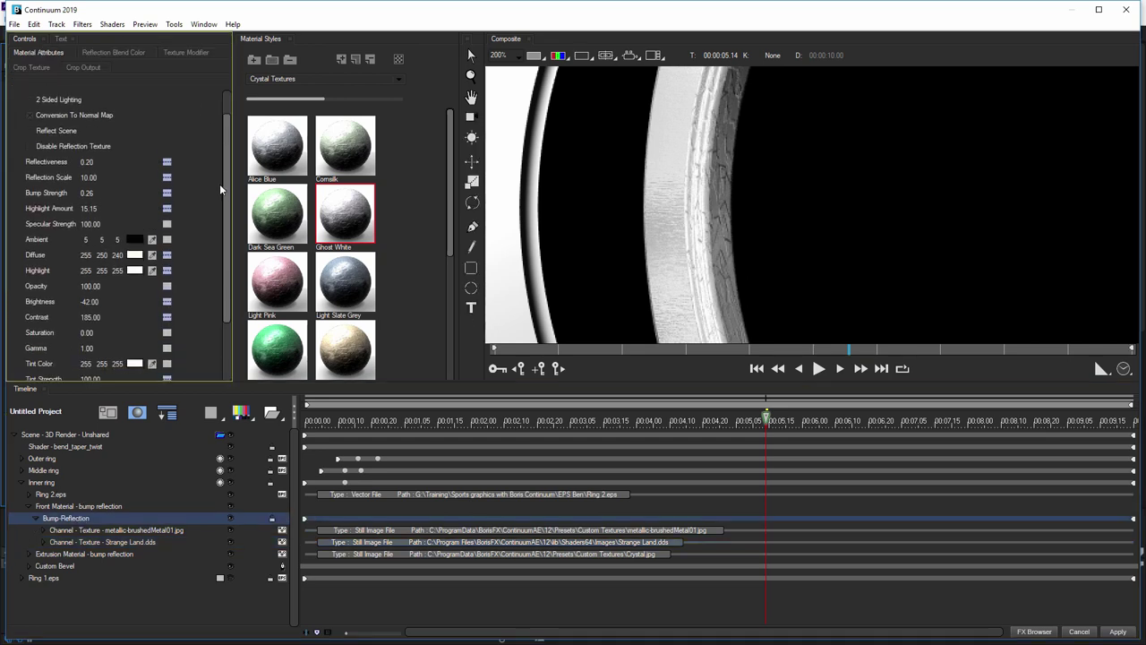
pyautogui.scroll(1, 224, 198)
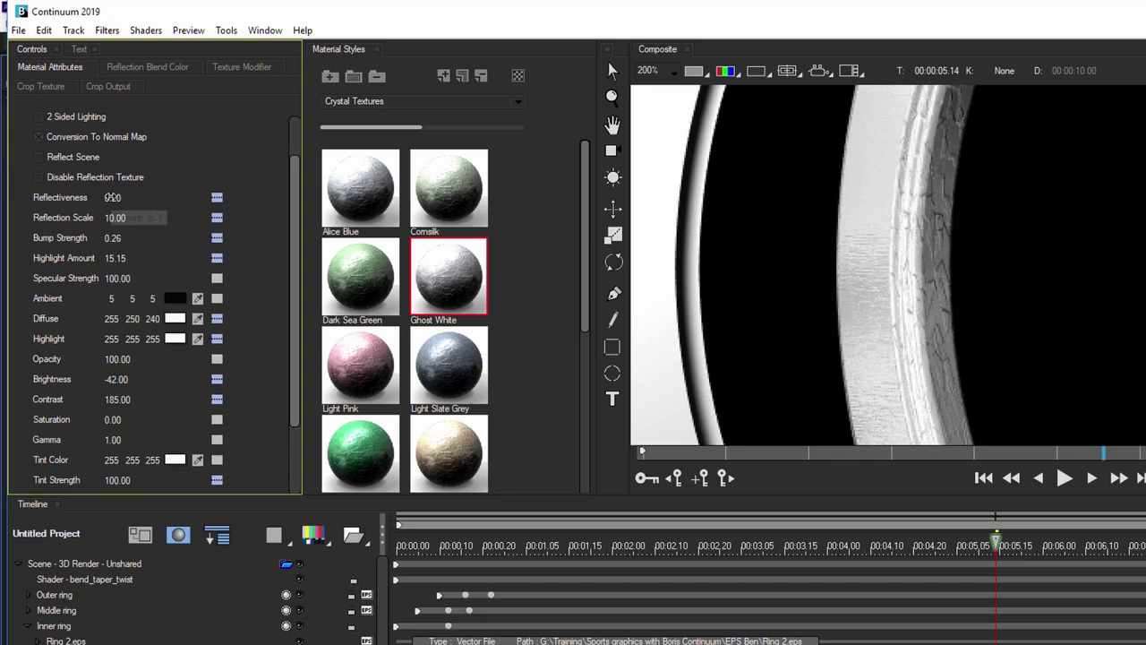
pyautogui.moveTo(133, 169); pyautogui.dragTo(181, 201)
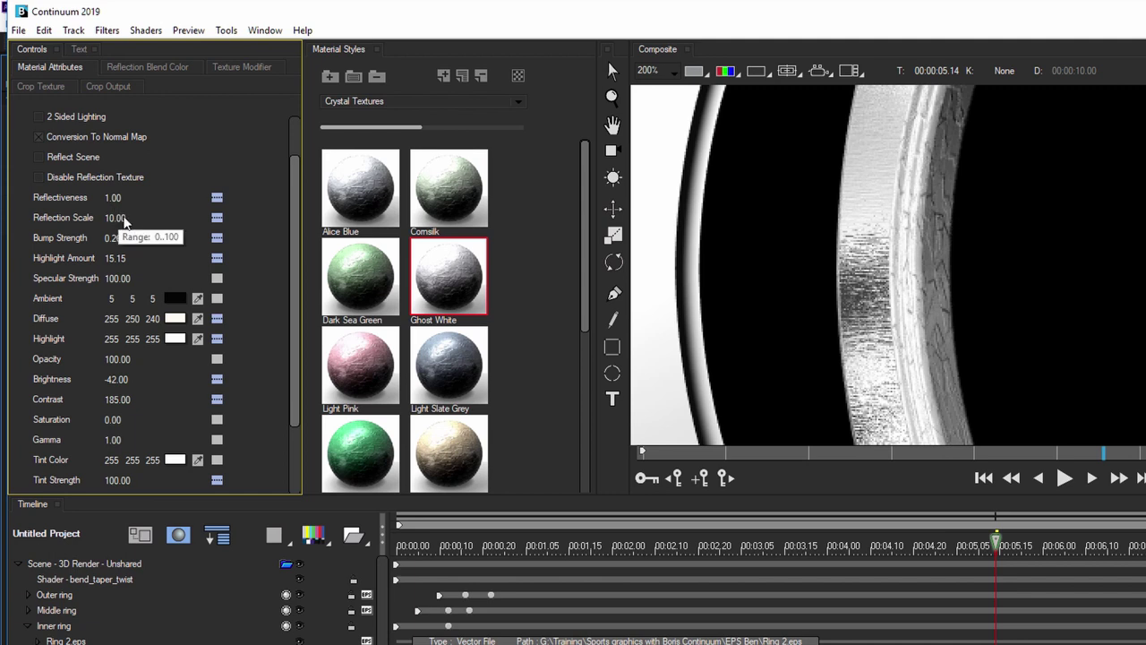
pyautogui.moveTo(165, 218); pyautogui.dragTo(115, 222)
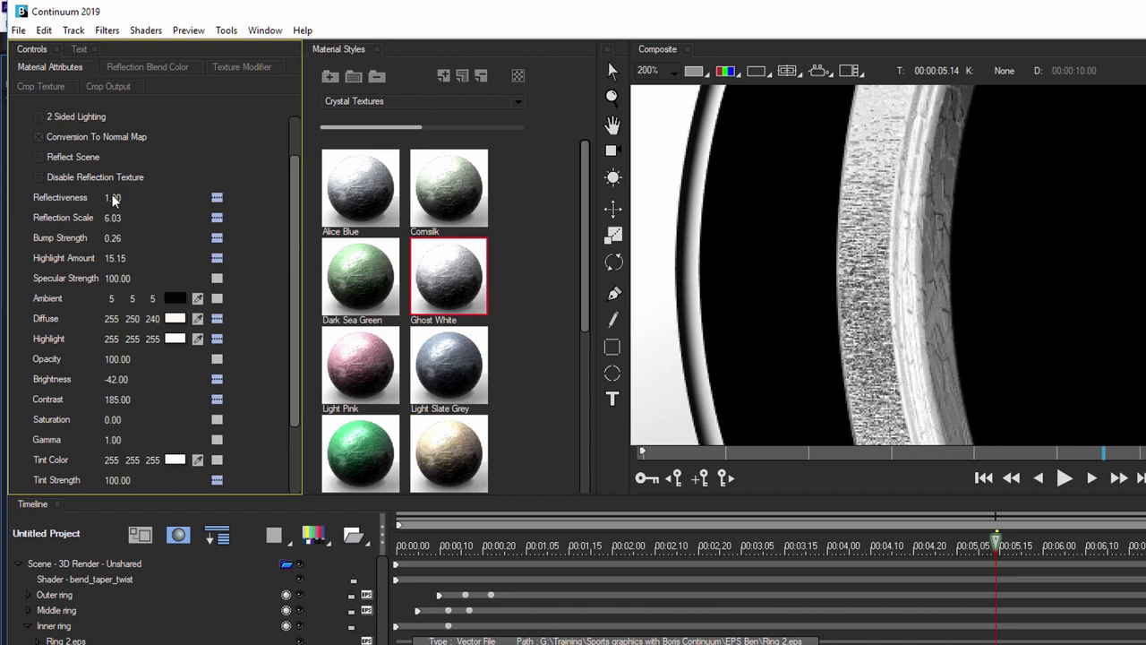
pyautogui.moveTo(113, 198); pyautogui.dragTo(207, 235)
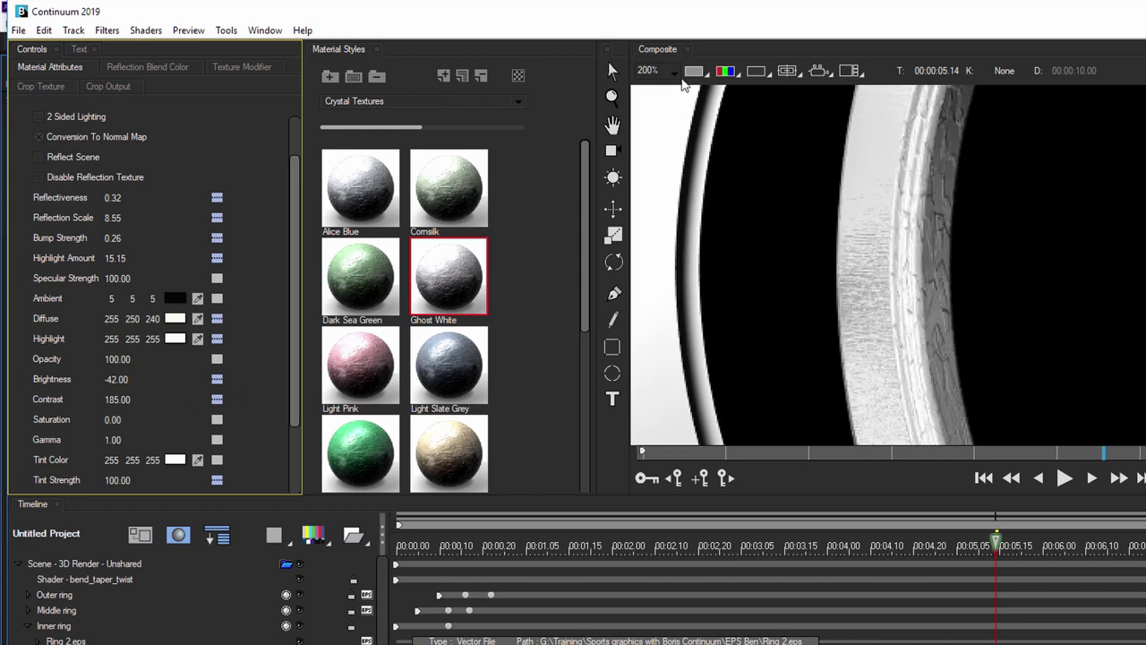
# Set the preview zoom to 100%, hide the other rings, and play the ring animation
pyautogui.click(658, 73)
pyautogui.click(699, 142)
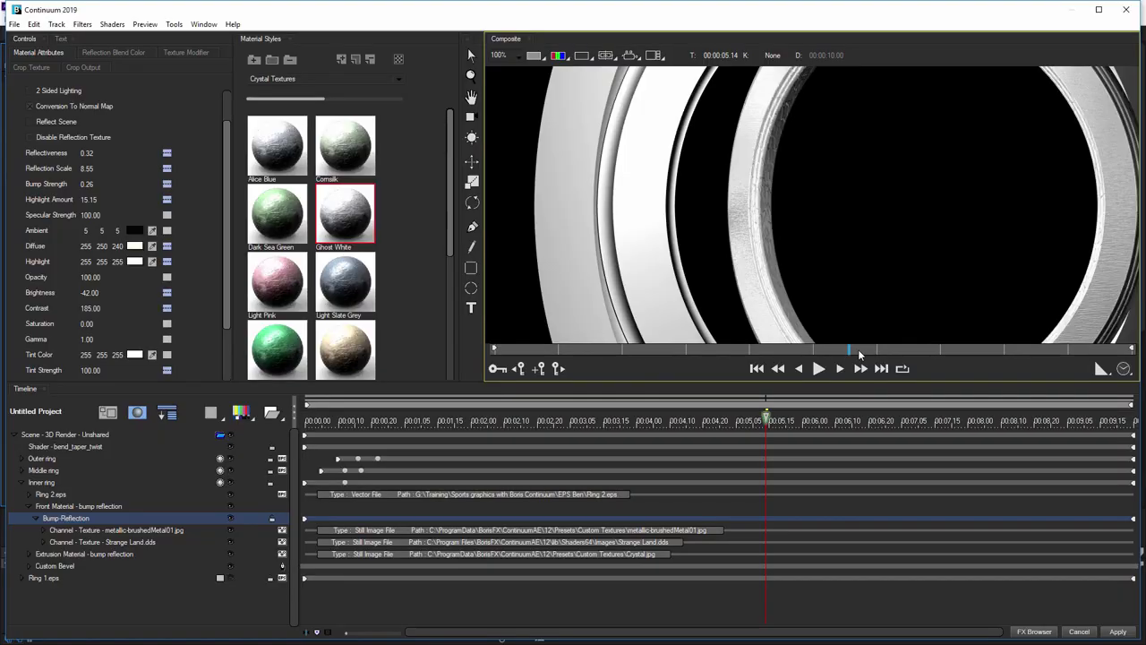
pyautogui.moveTo(857, 351); pyautogui.dragTo(815, 350)
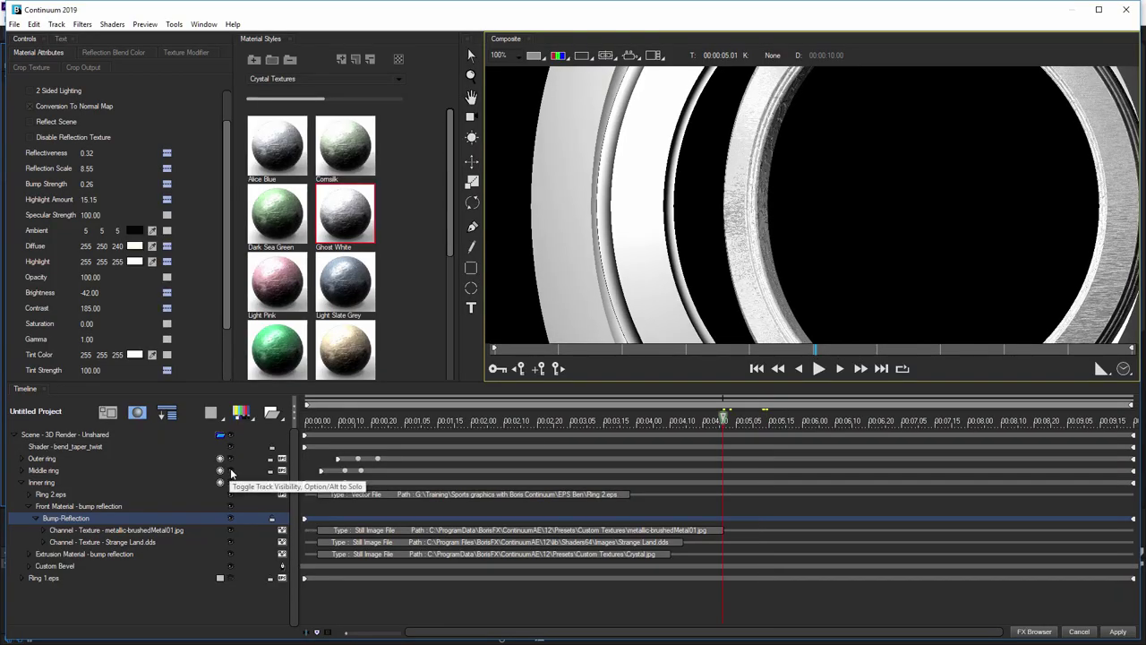
pyautogui.click(230, 481)
pyautogui.click(818, 368)
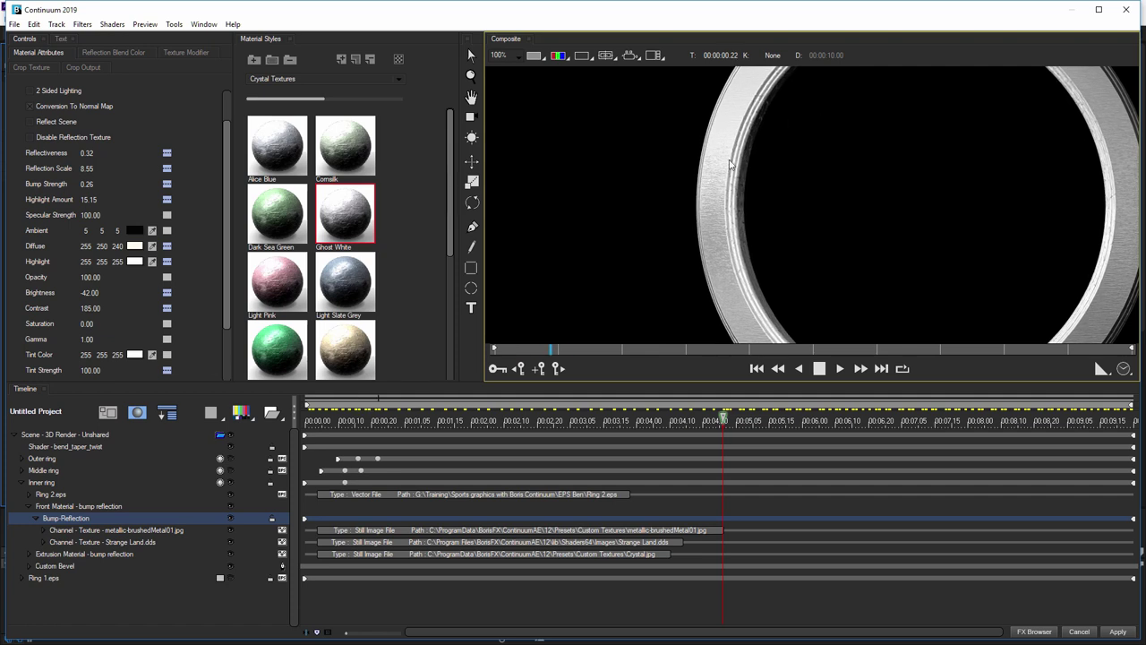
pyautogui.press('space')
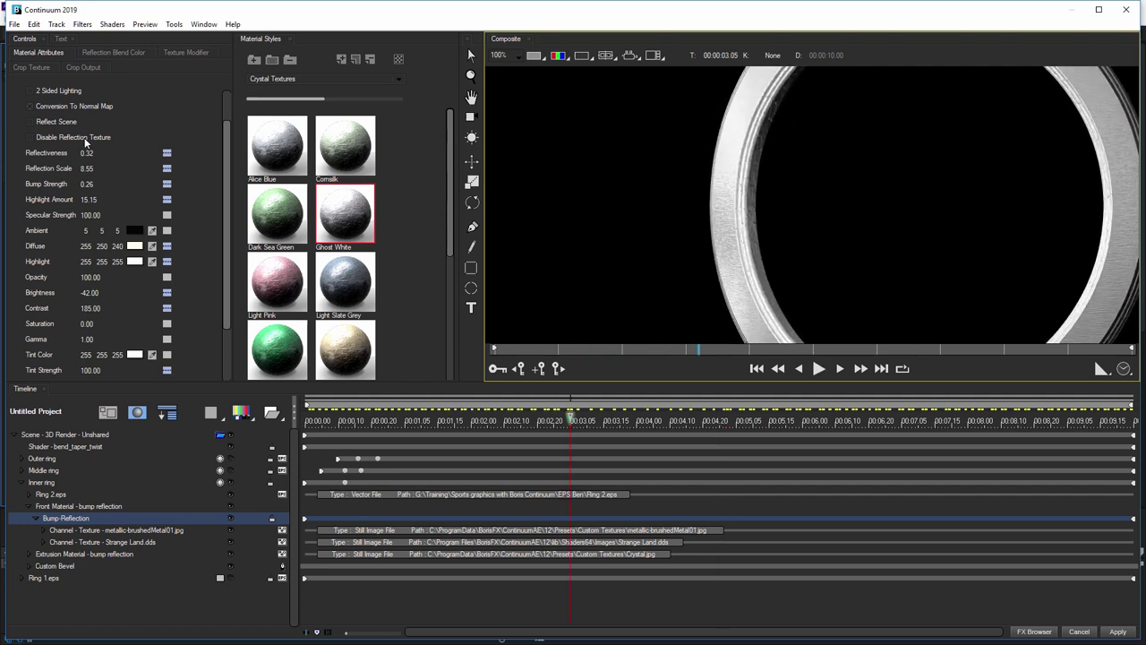
# Try Reflect Scene while scrubbing and toggling ring visibility, then switch scene reflection back off
pyautogui.click(31, 125)
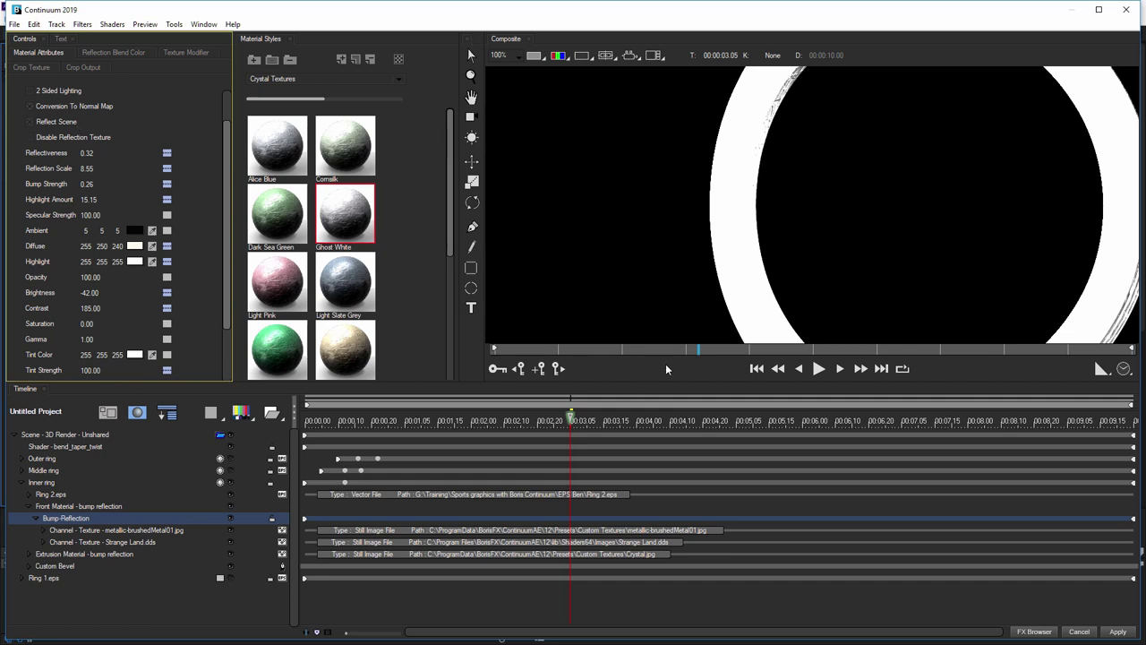
pyautogui.moveTo(725, 350); pyautogui.dragTo(950, 347)
pyautogui.click(220, 484)
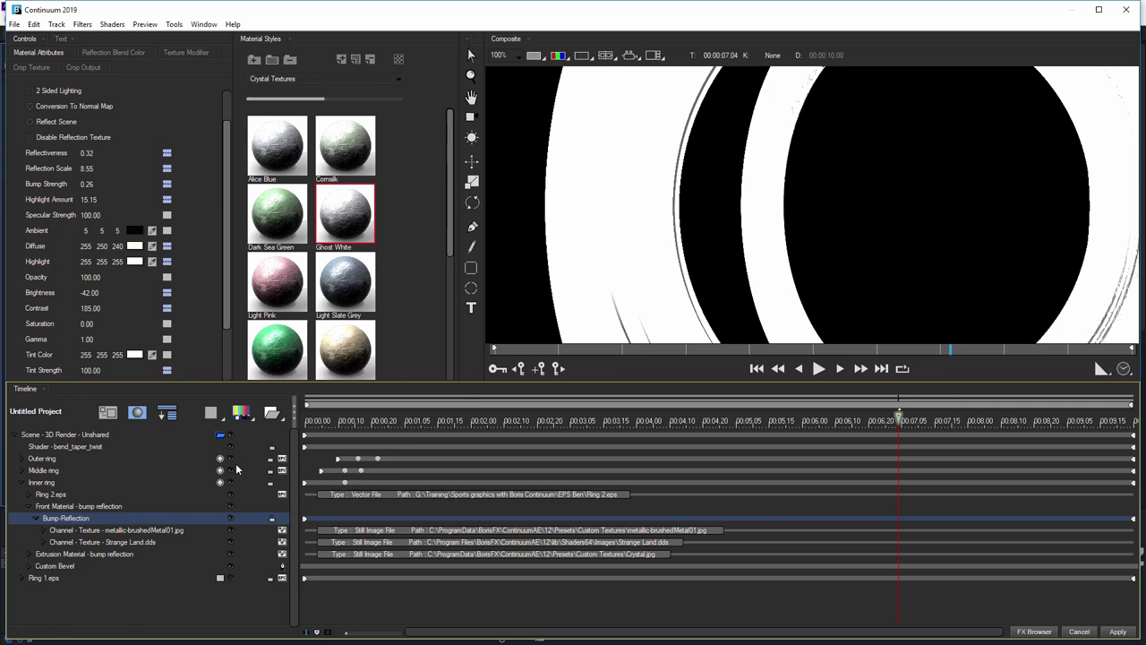
pyautogui.moveTo(802, 351); pyautogui.dragTo(737, 354)
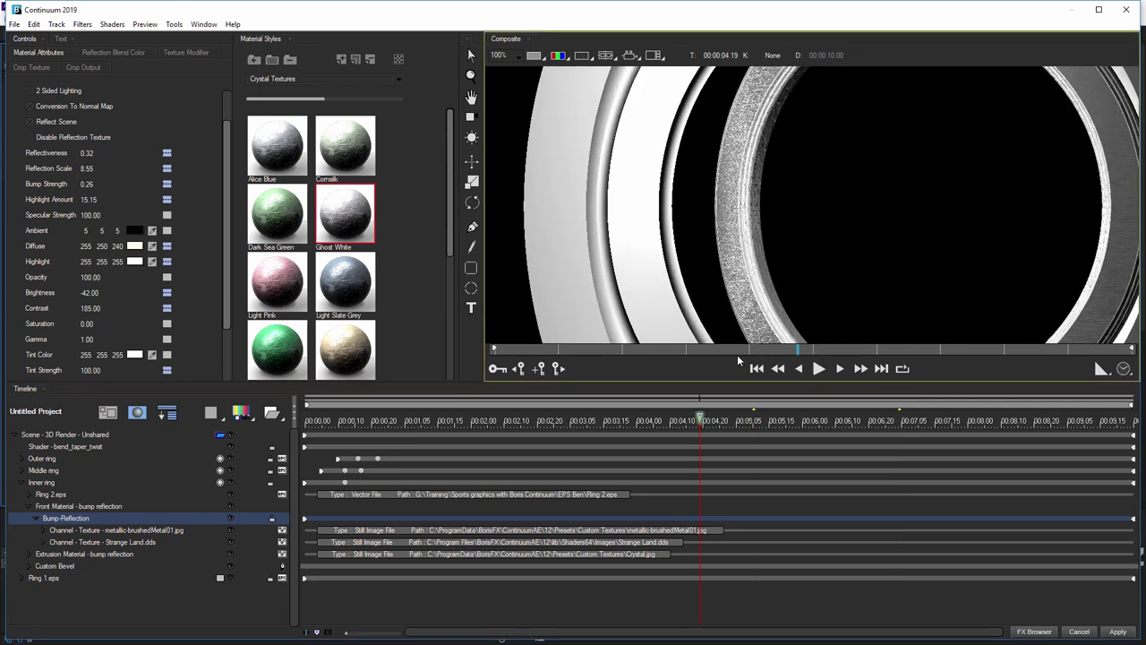
pyautogui.moveTo(616, 349); pyautogui.dragTo(662, 346)
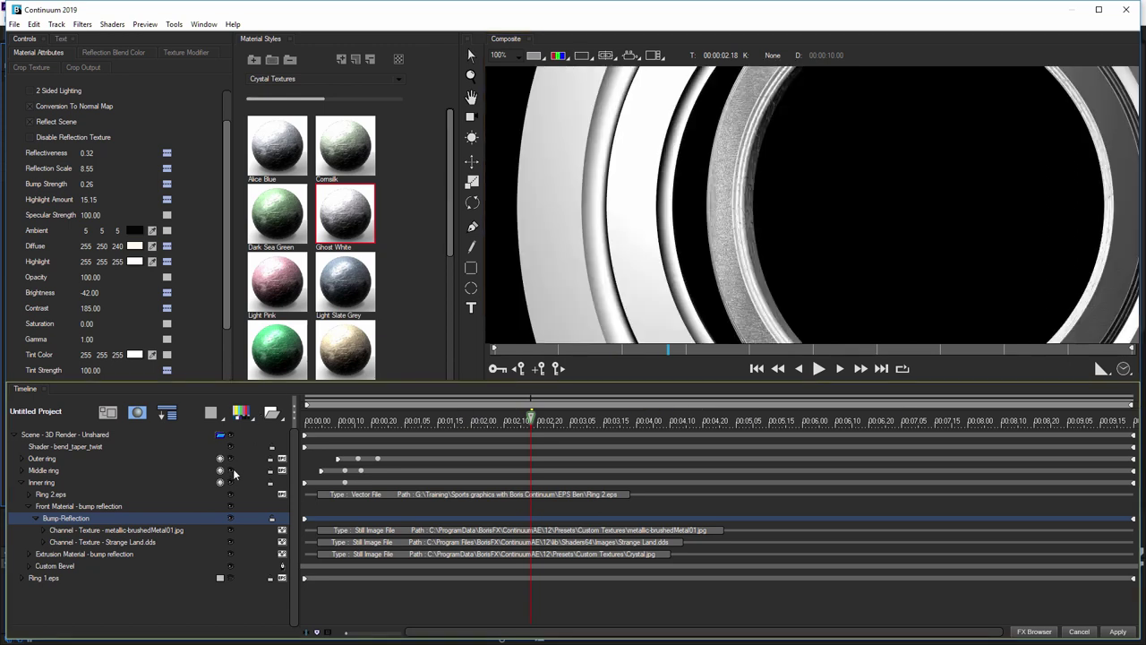
pyautogui.click(230, 471)
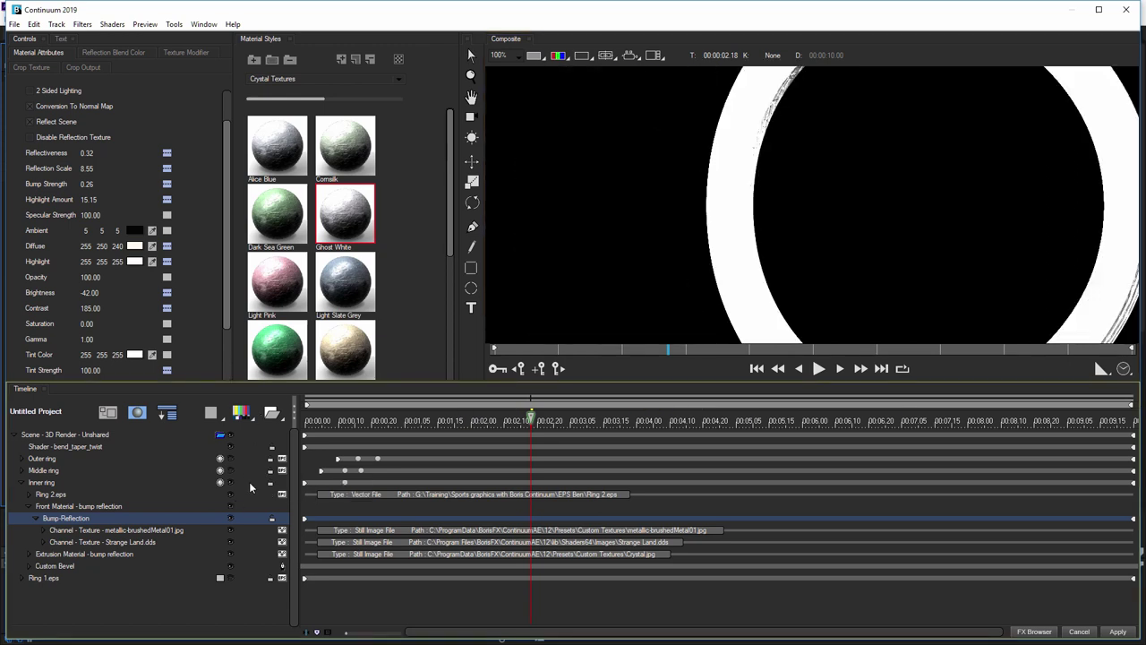
pyautogui.click(37, 124)
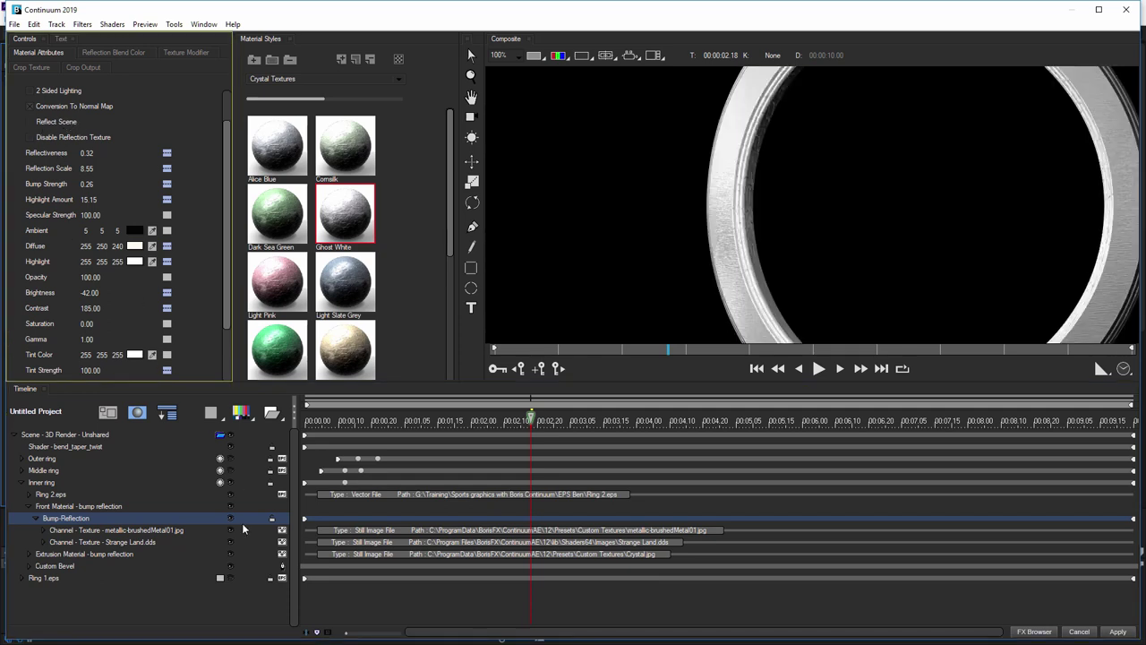
# Load Rough Desert.dds into the Strange Land.dds texture channel as an Image File
pyautogui.click(78, 543)
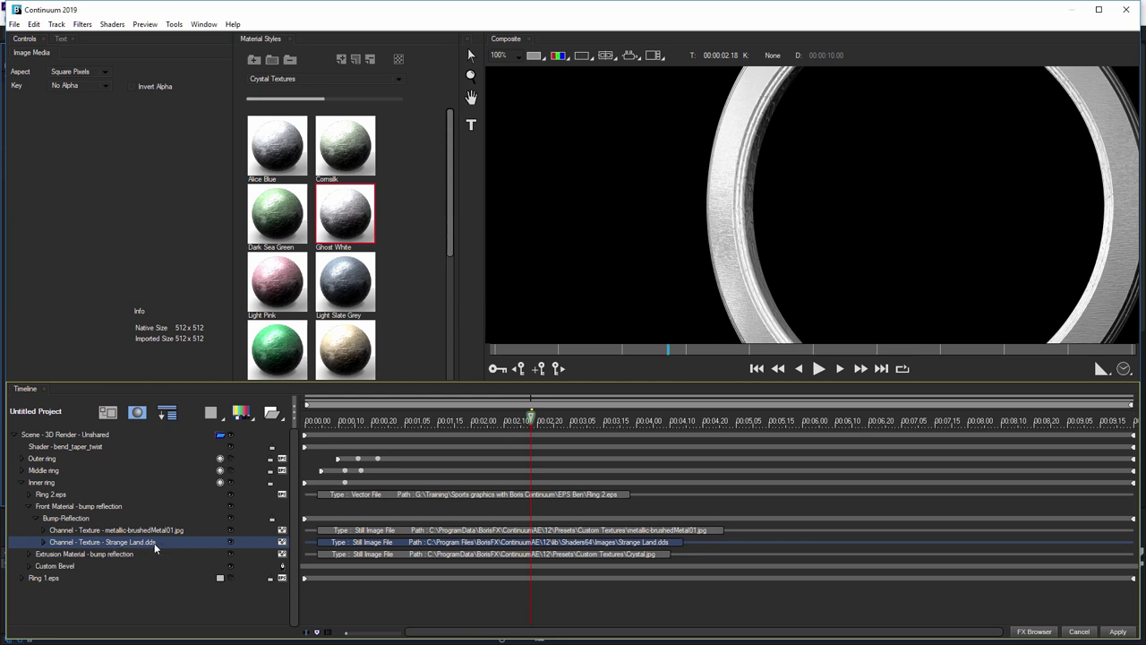
pyautogui.click(280, 544)
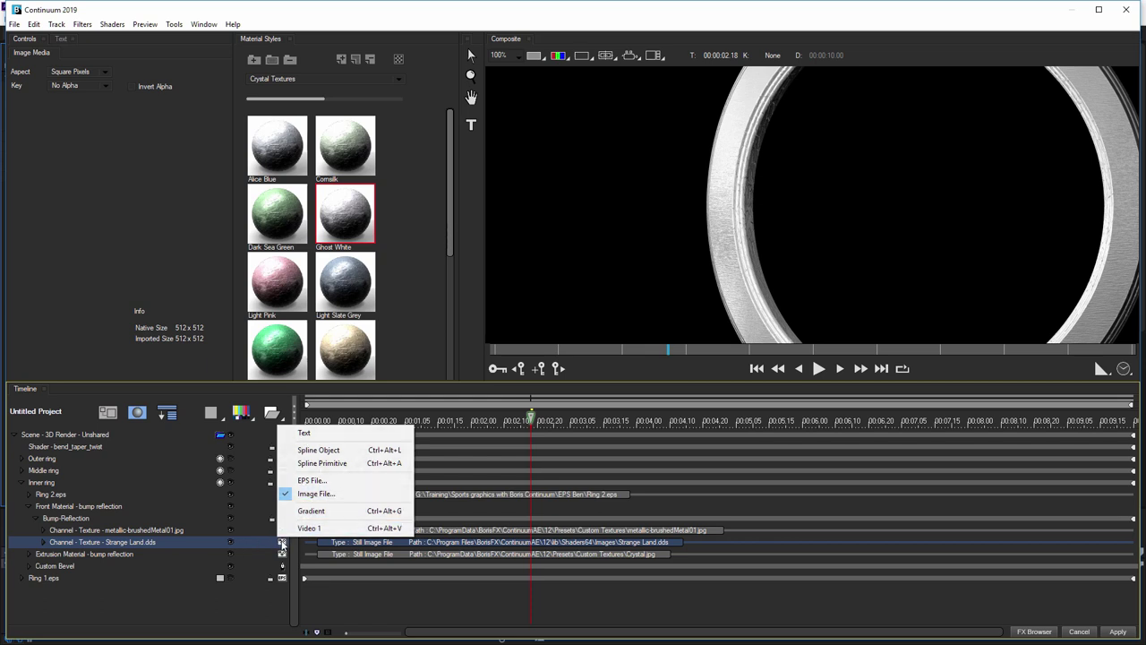
pyautogui.click(359, 494)
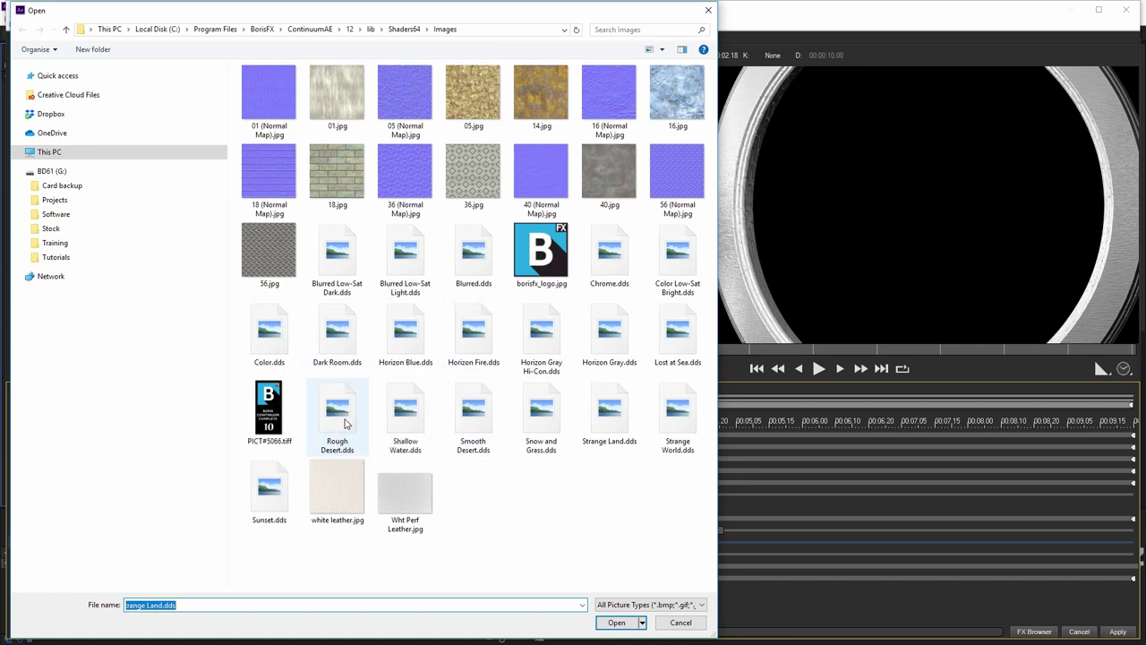
pyautogui.doubleClick(340, 421)
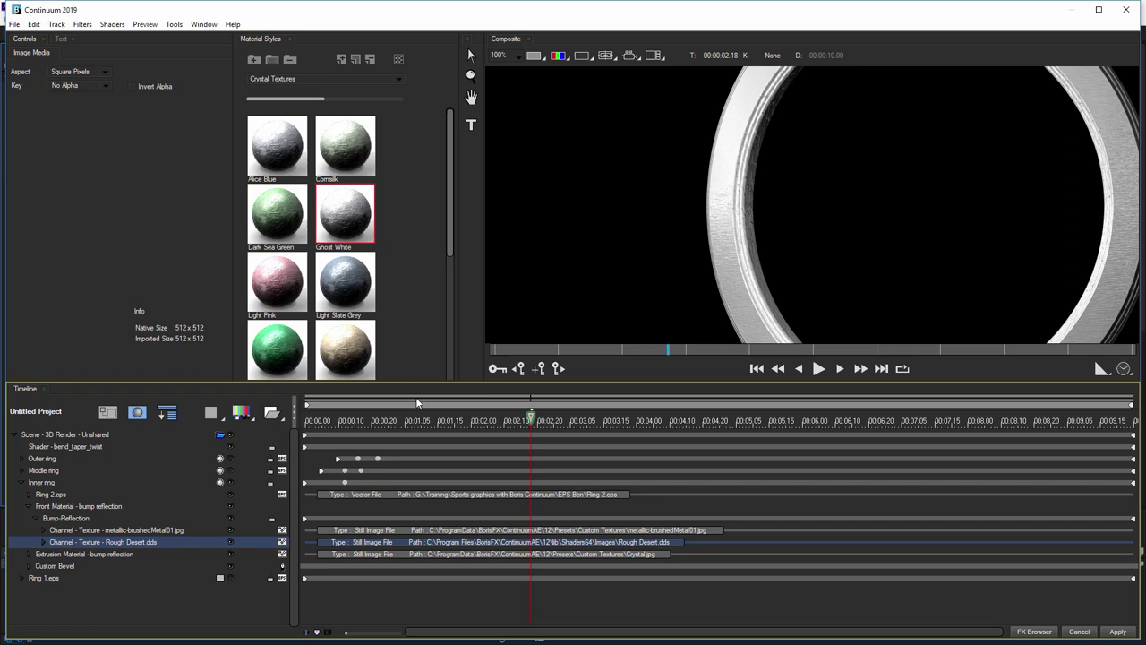
# Reload Strange Land.dds as that channel's texture
pyautogui.click(282, 543)
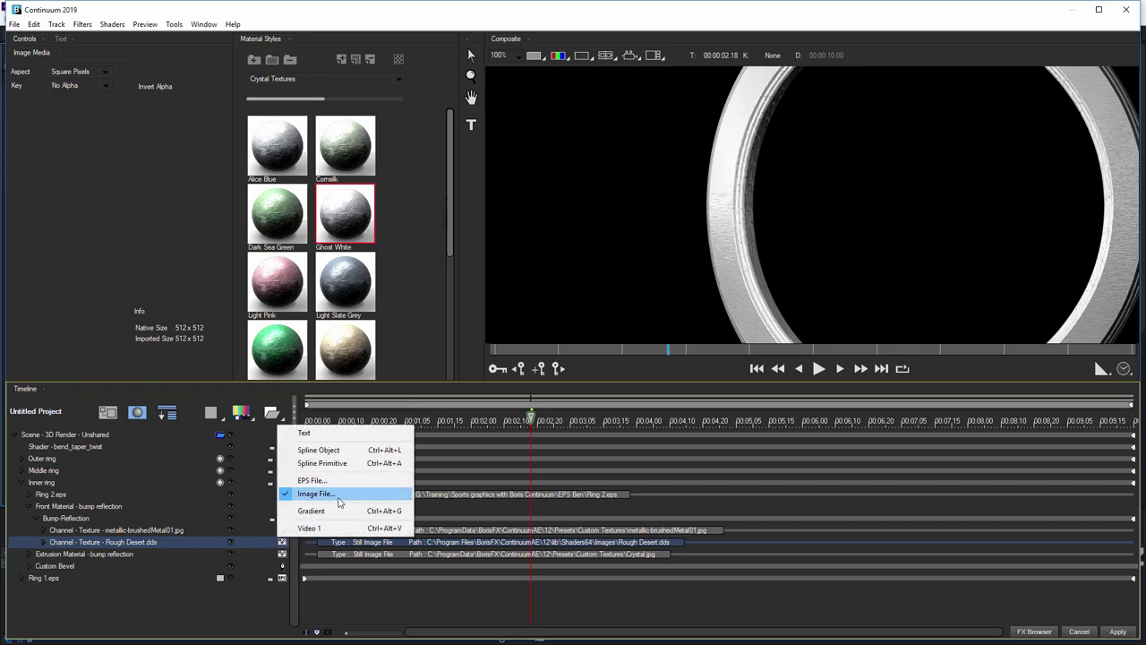
pyautogui.click(336, 498)
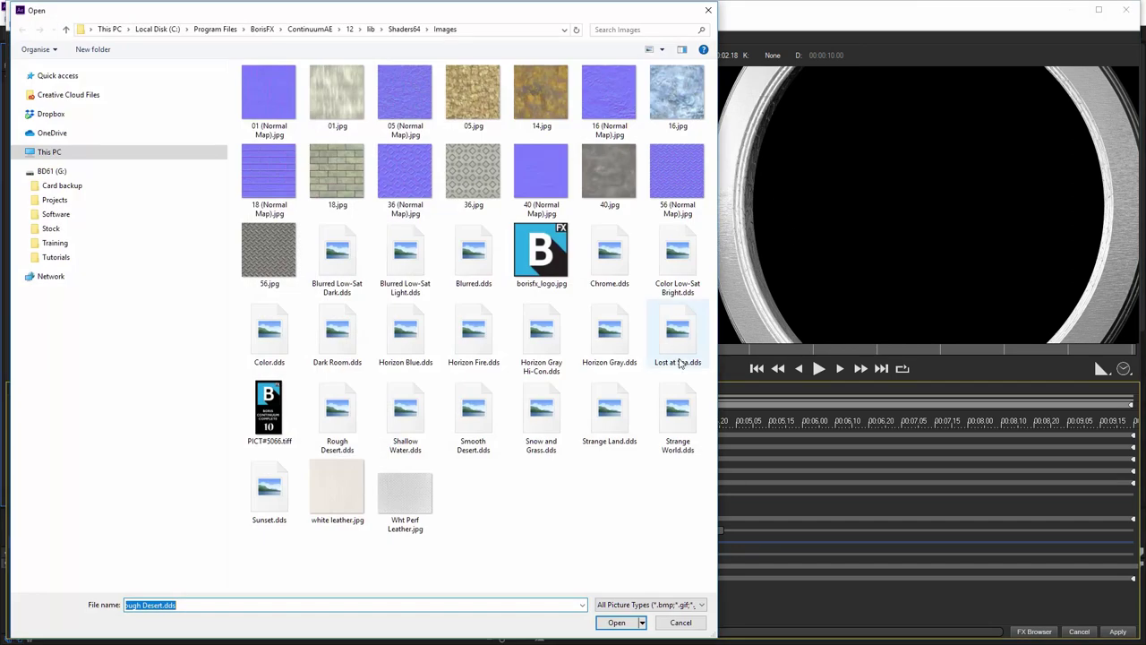
pyautogui.doubleClick(622, 408)
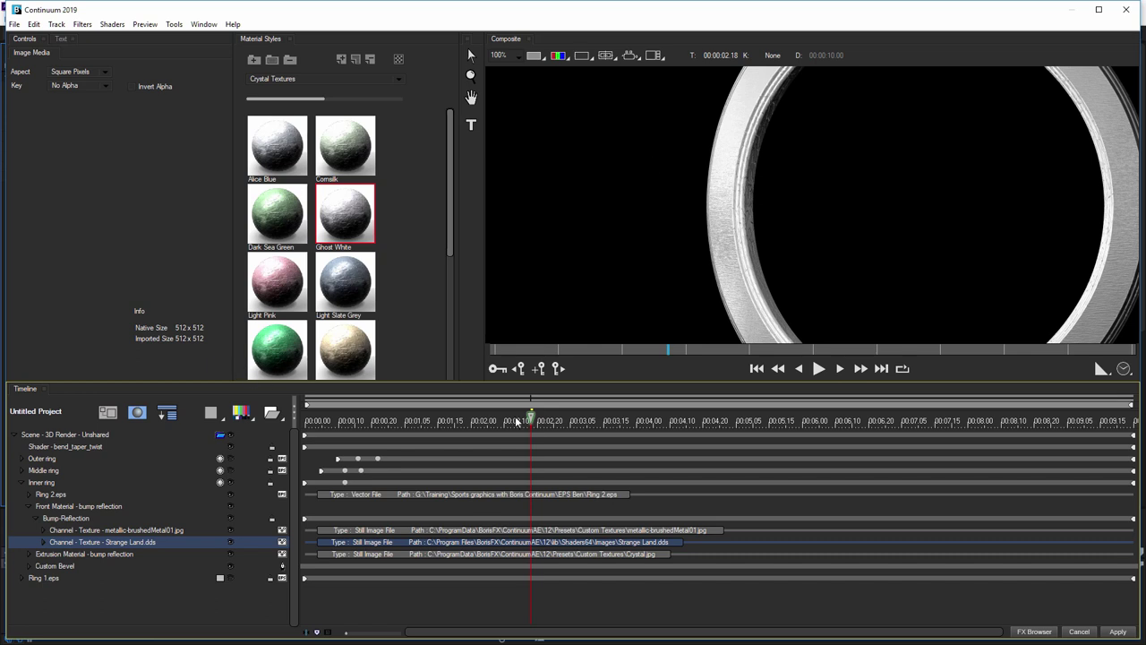
# Scrub the preview back, then show the ring's Front Material Bump-Reflection settings
pyautogui.moveTo(553, 423); pyautogui.dragTo(484, 417)
pyautogui.press('Left')
pyautogui.press('Left')
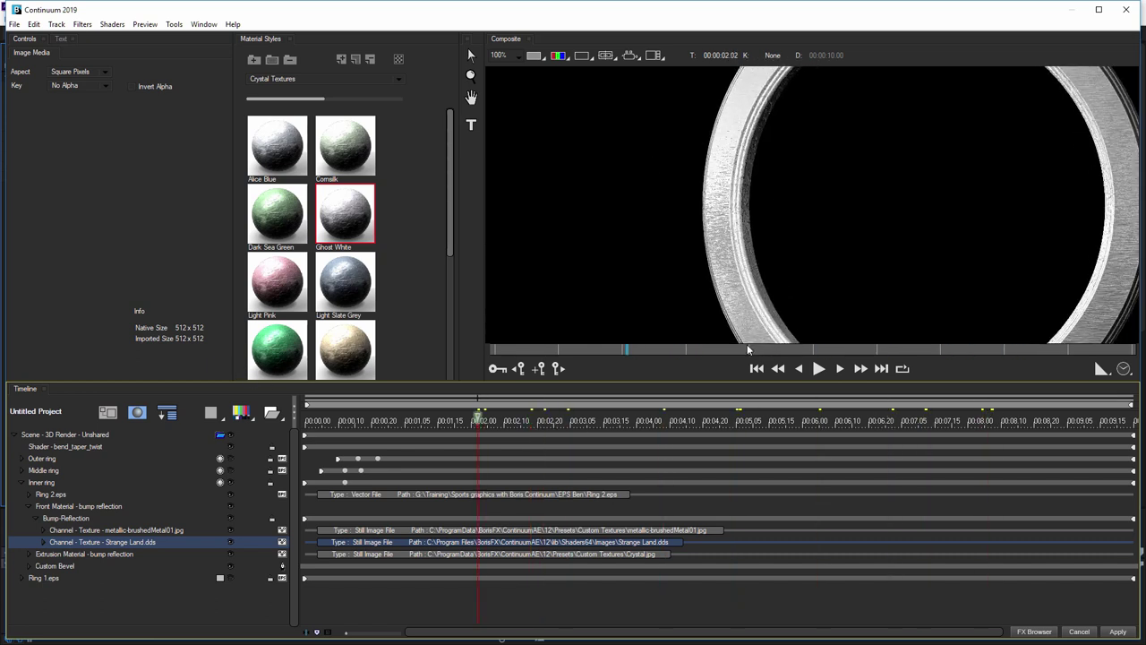
pyautogui.click(93, 505)
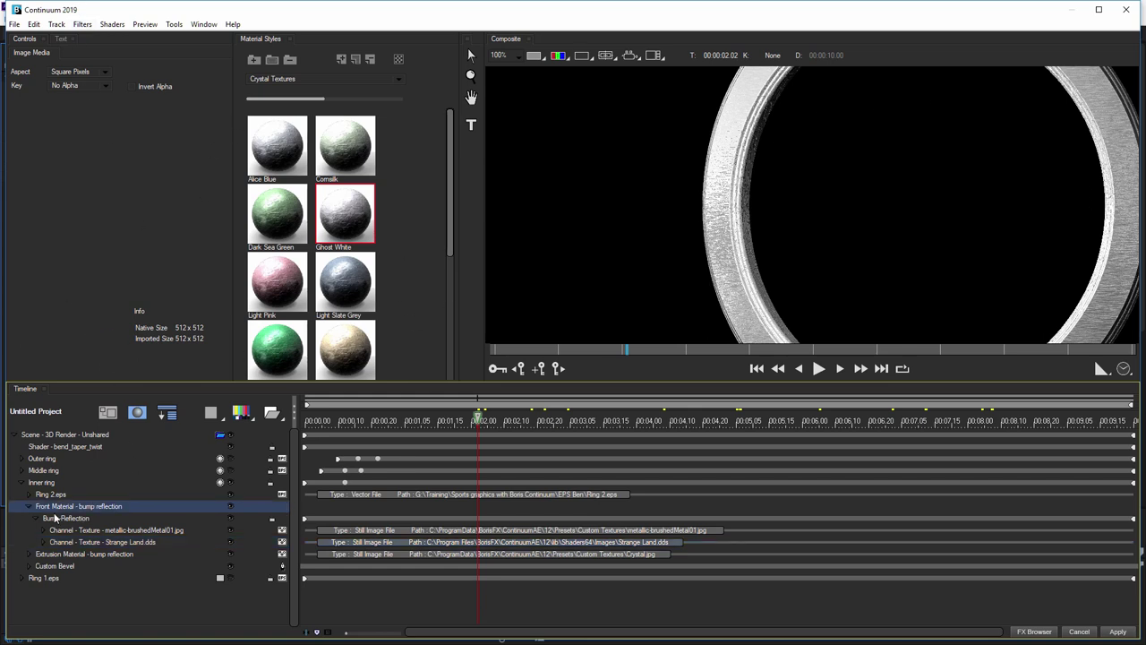
pyautogui.click(64, 519)
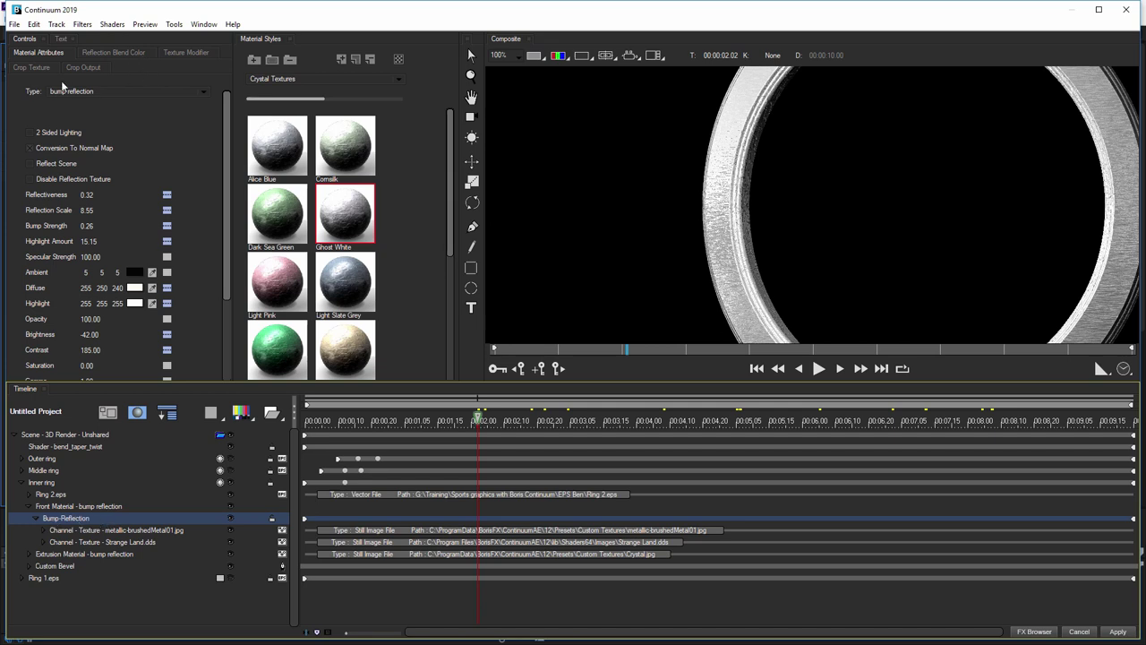
# Set Type to texture bump reflection and lower Bump Strength to about 0.17
pyautogui.click(93, 93)
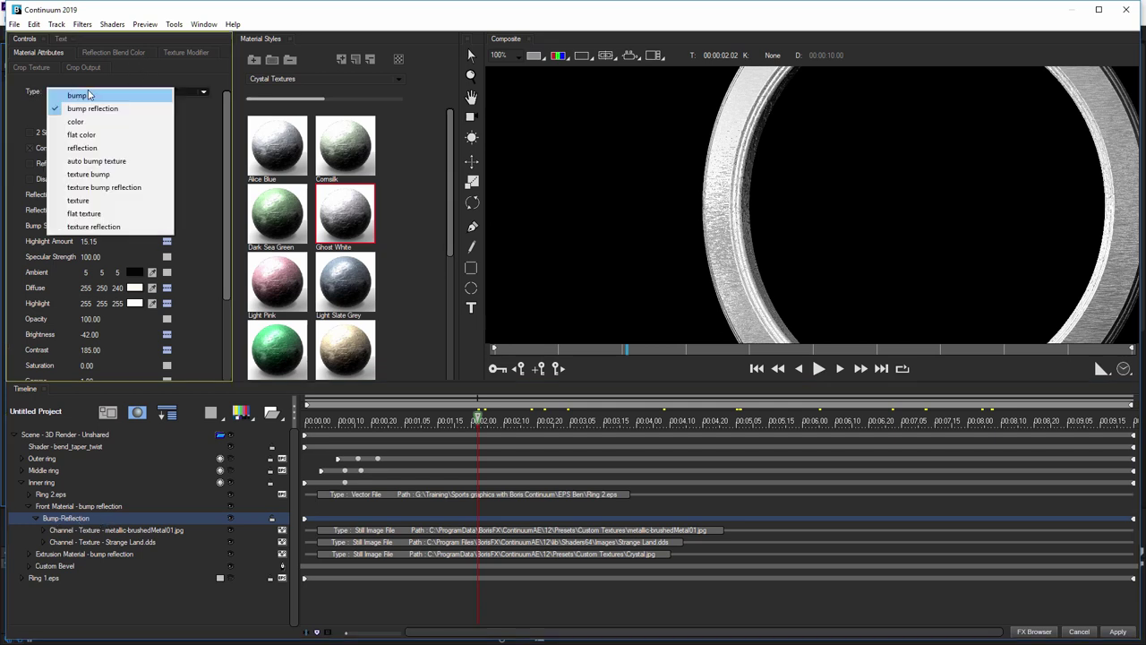
pyautogui.click(137, 188)
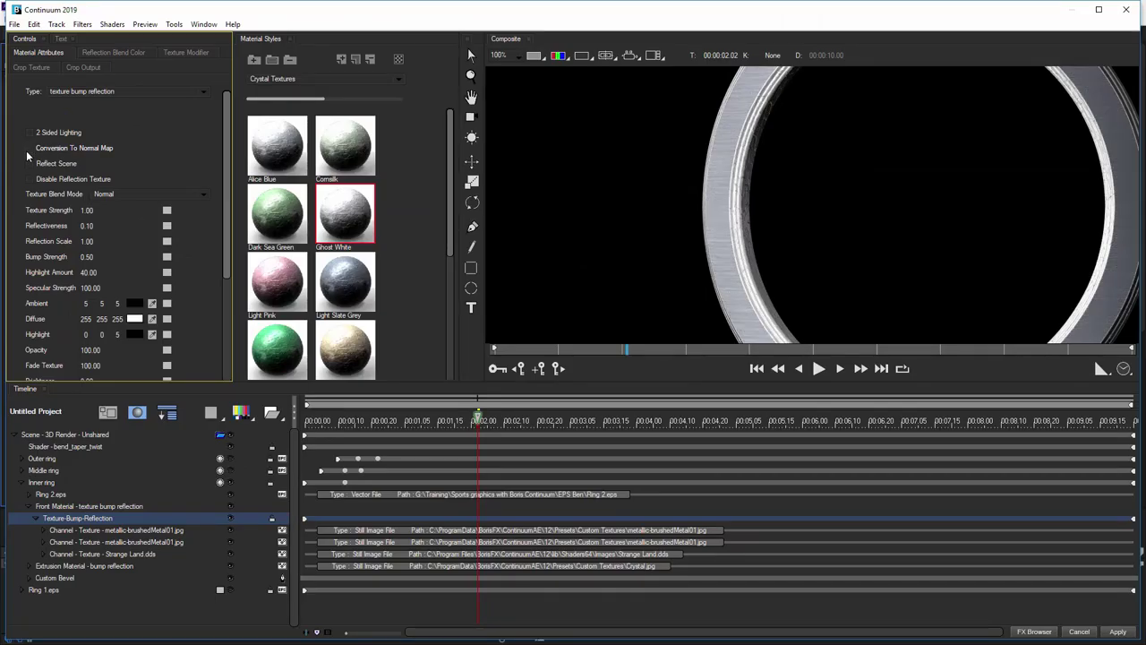
pyautogui.click(30, 150)
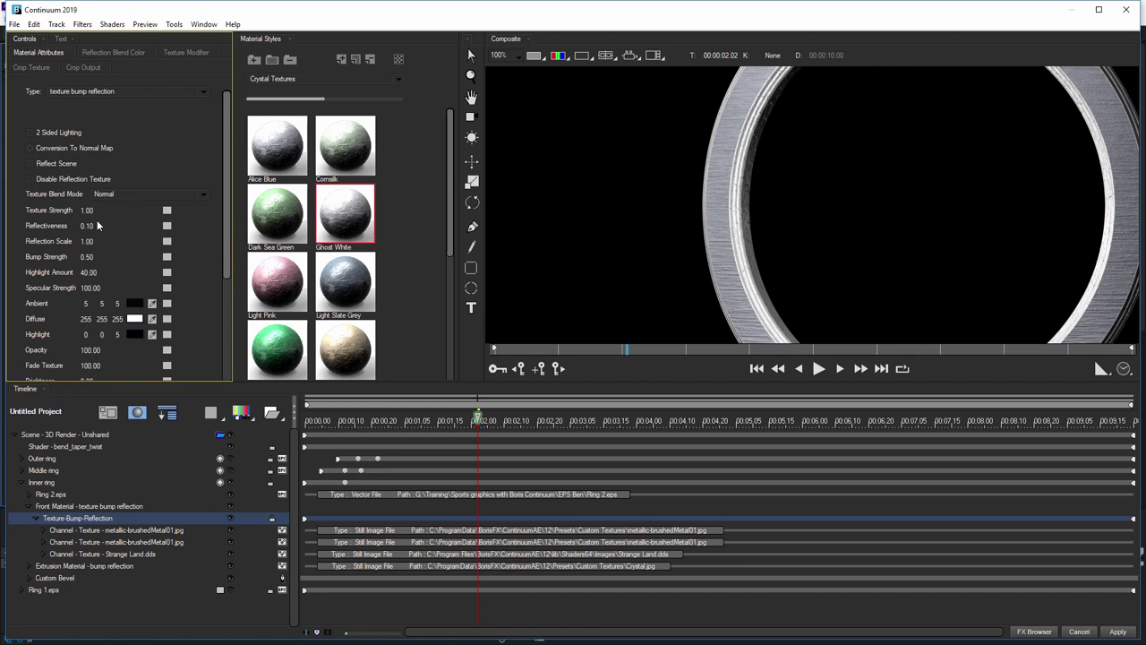
pyautogui.moveTo(83, 255); pyautogui.dragTo(64, 257)
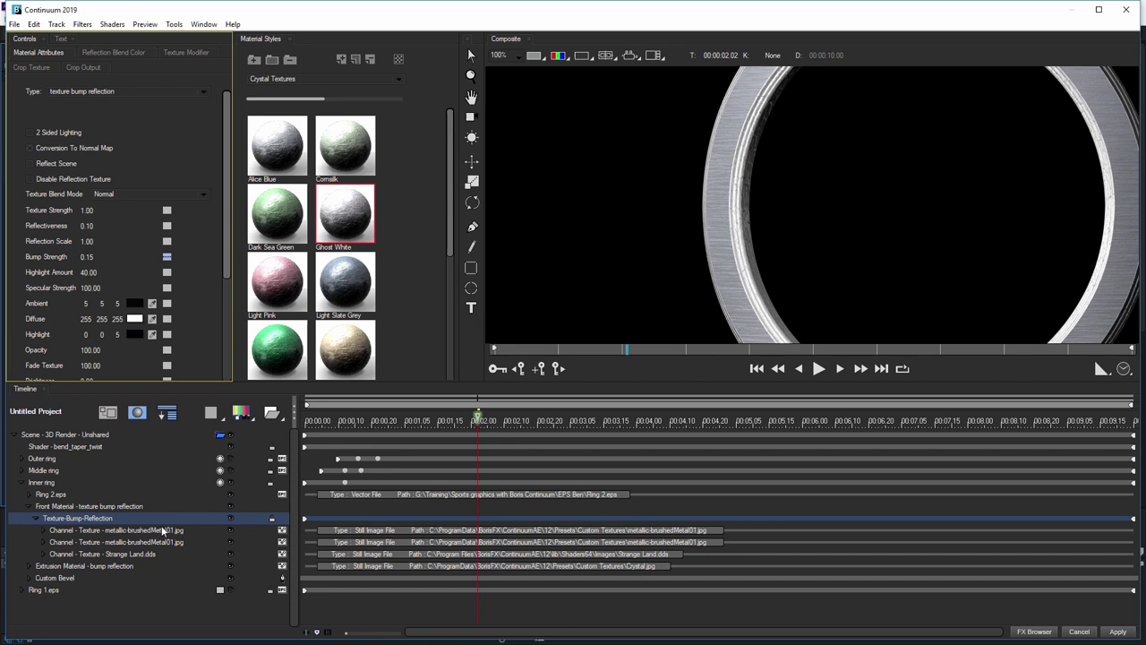
# Load metallic-Gold Comb.jpg into the first texture channel through Image File
pyautogui.rightClick(288, 532)
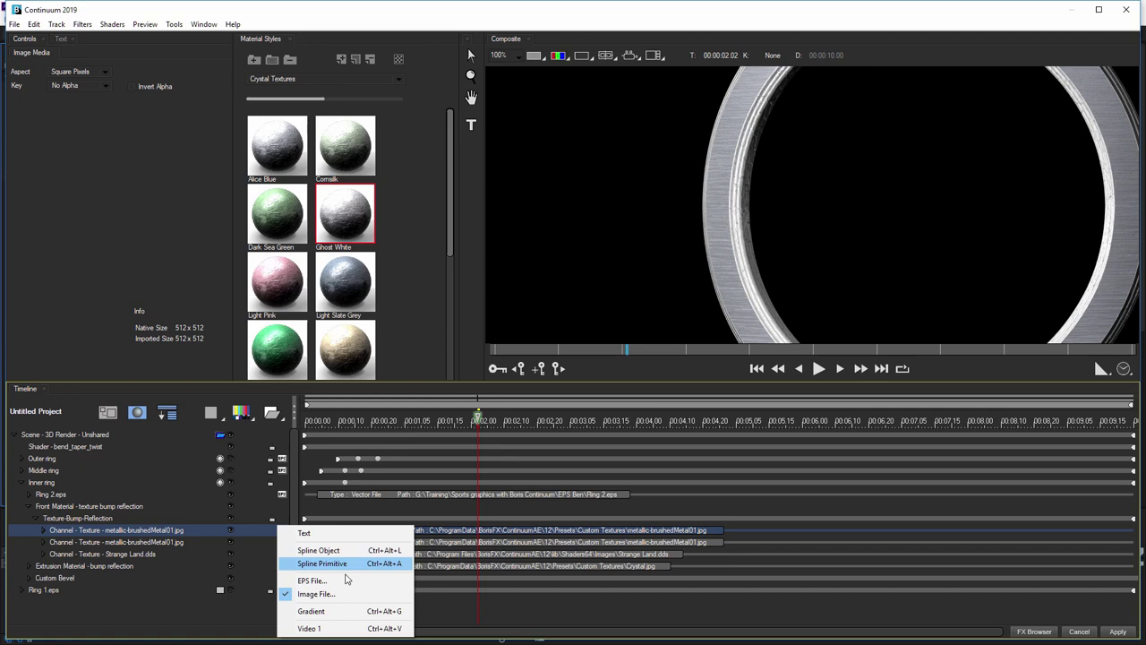
pyautogui.click(359, 596)
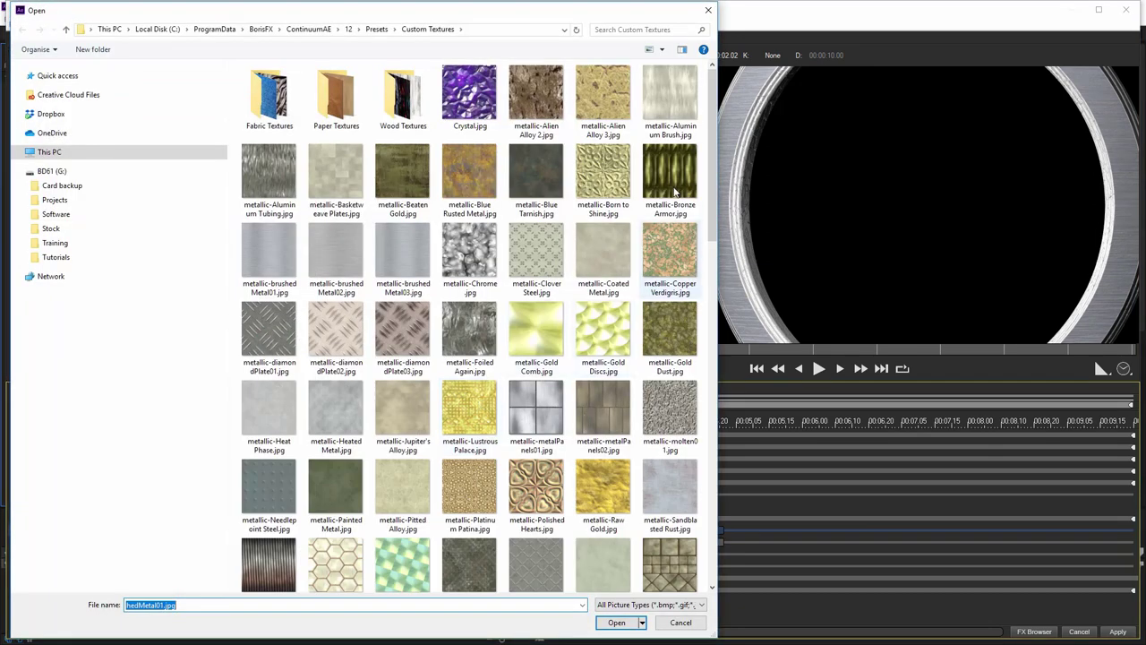
pyautogui.moveTo(710, 90); pyautogui.dragTo(678, 63)
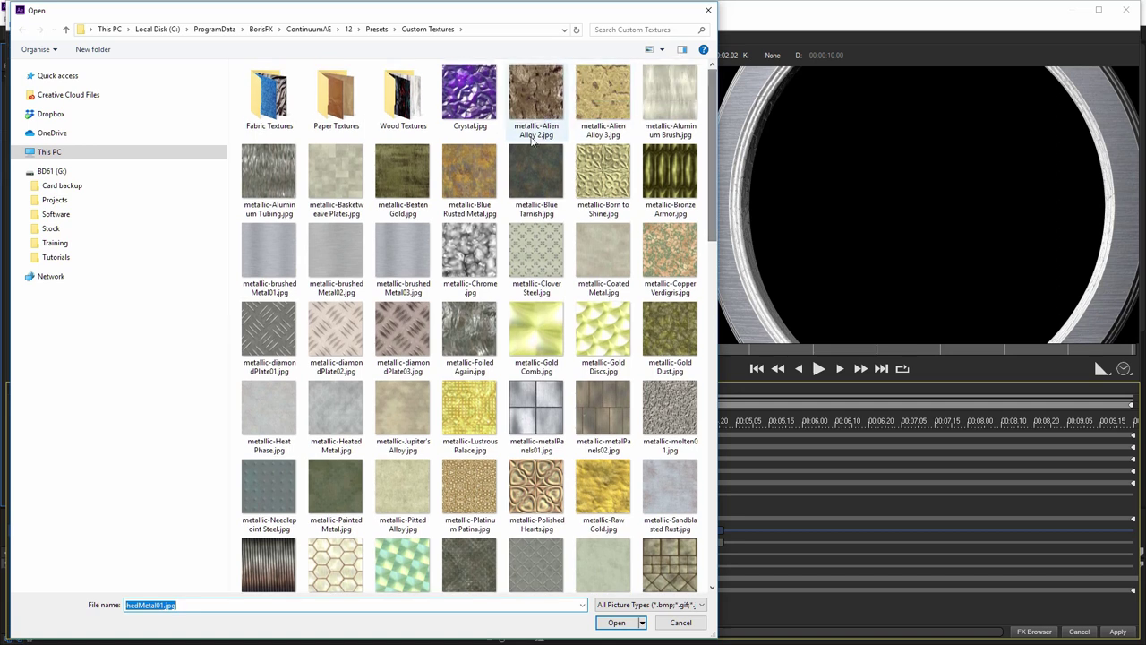
pyautogui.doubleClick(536, 330)
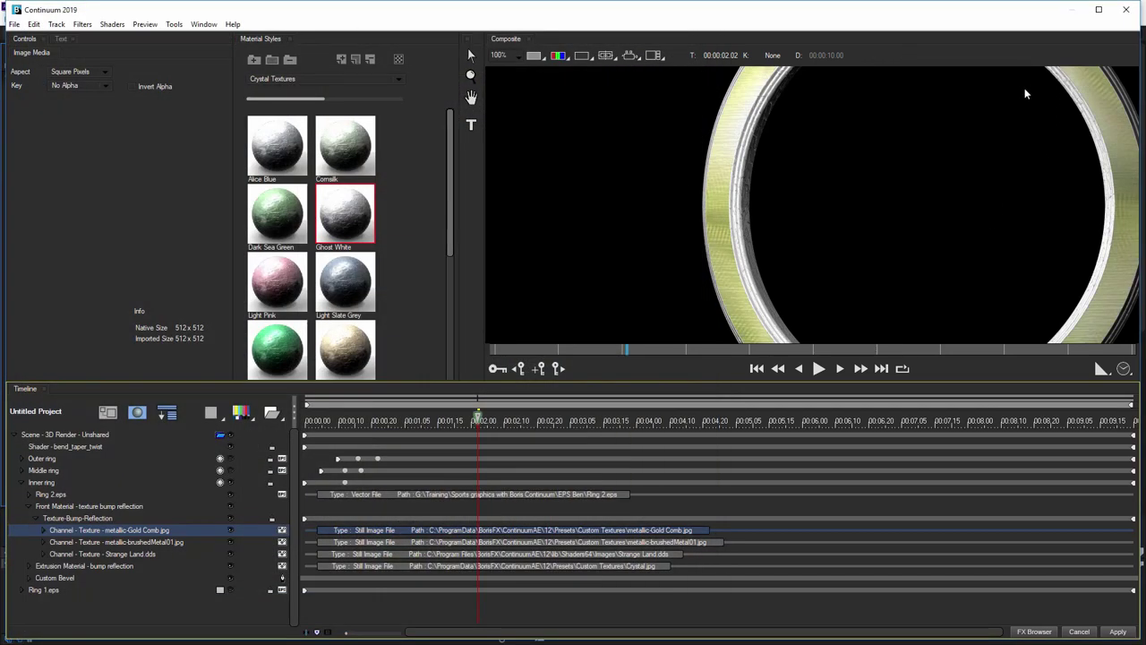
# Replace the channel image with metallic-Heated Metal.jpg instead
pyautogui.click(282, 529)
pyautogui.click(370, 571)
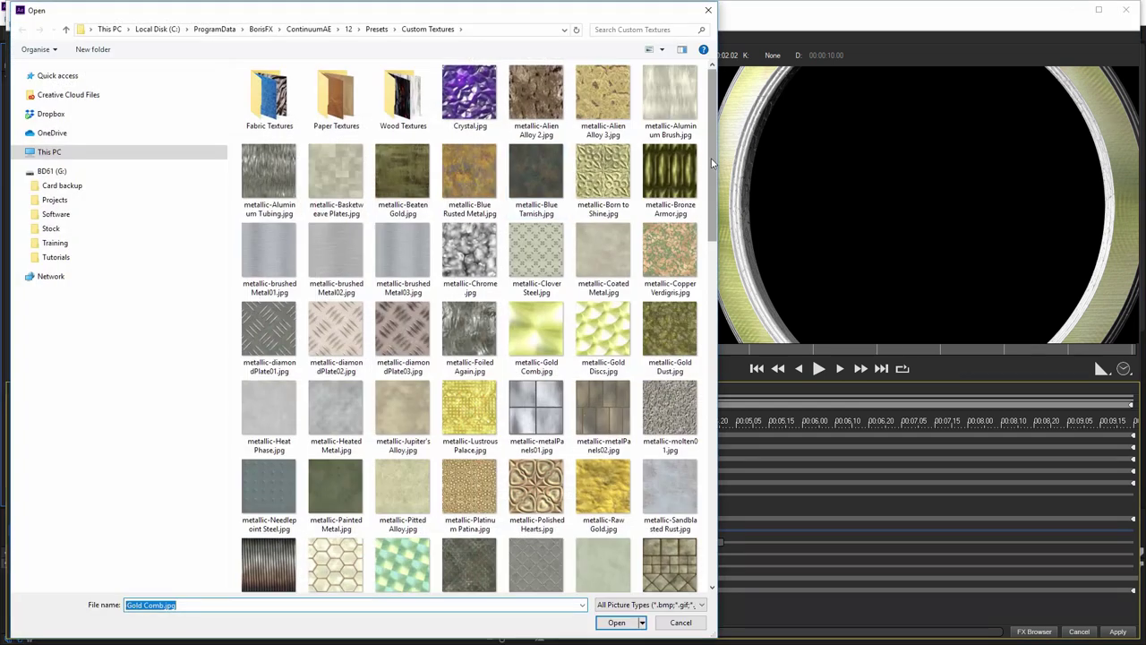
pyautogui.scroll(-1, 710, 165)
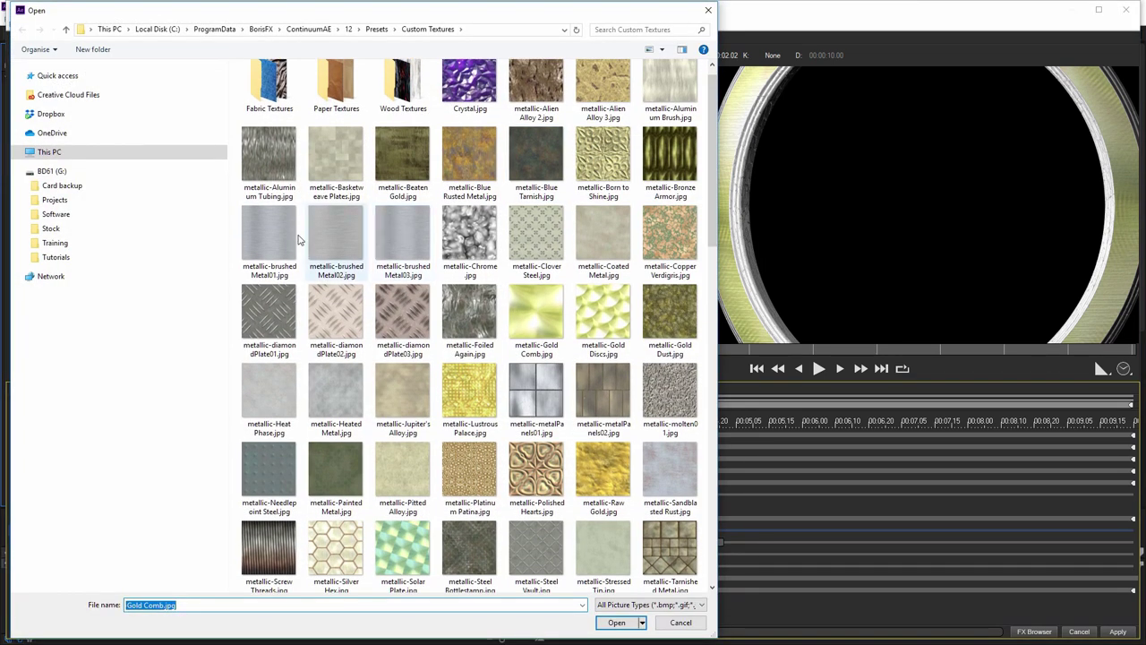
pyautogui.doubleClick(327, 380)
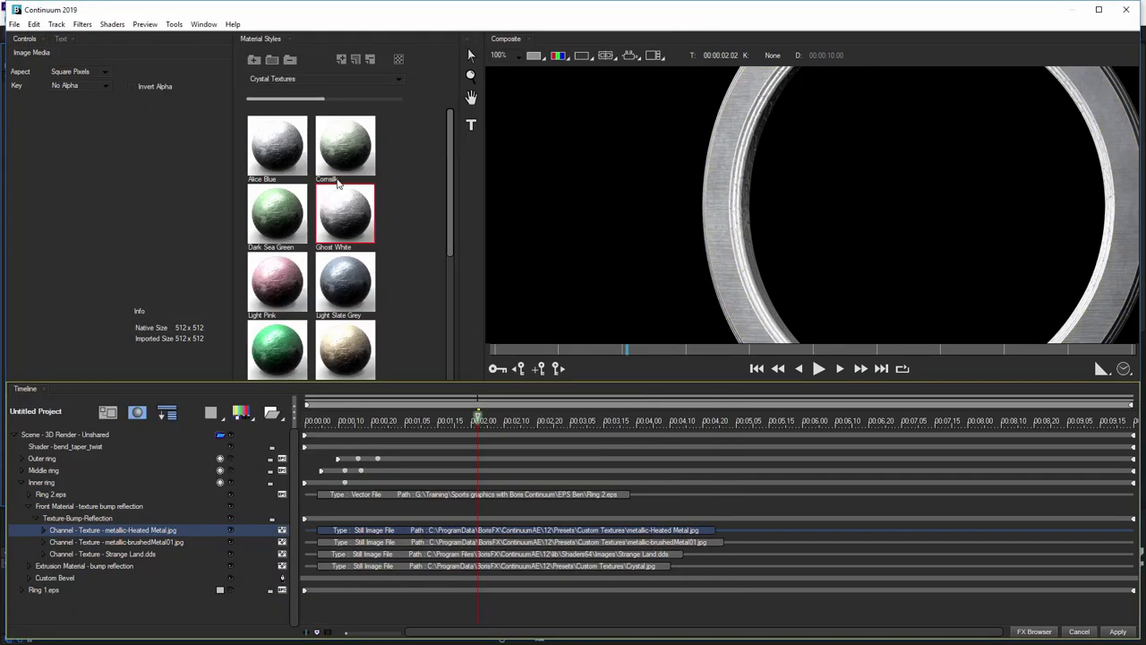
# Copy the Custom Textures folder path from the channel's Image File dialog, then cancel it
pyautogui.rightClick(281, 529)
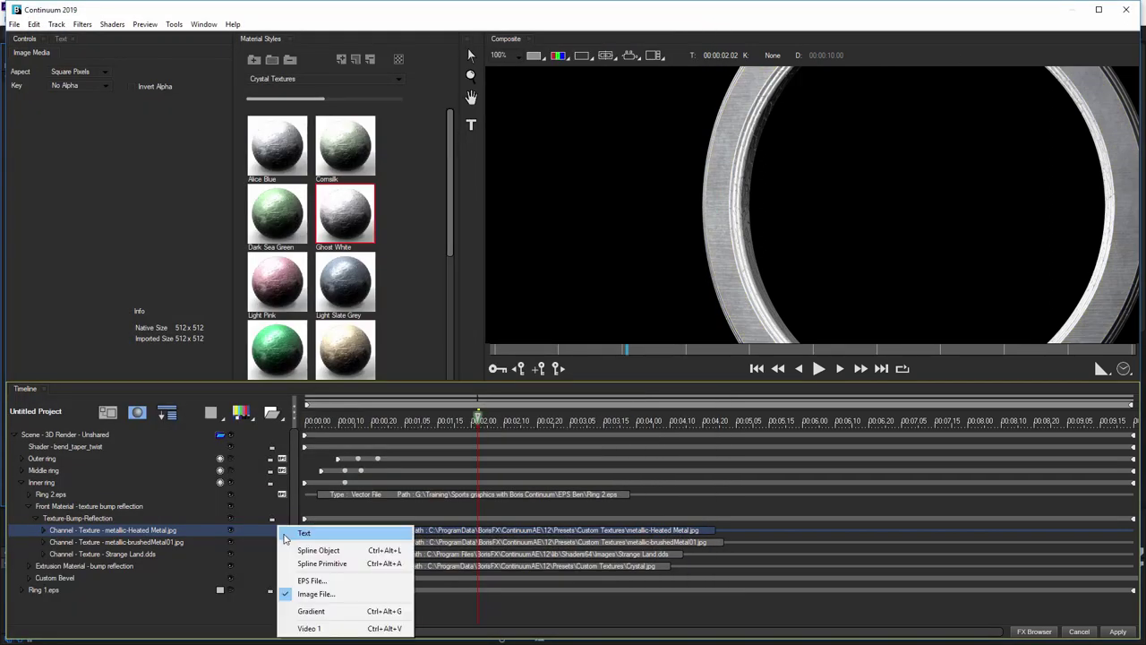
pyautogui.click(347, 596)
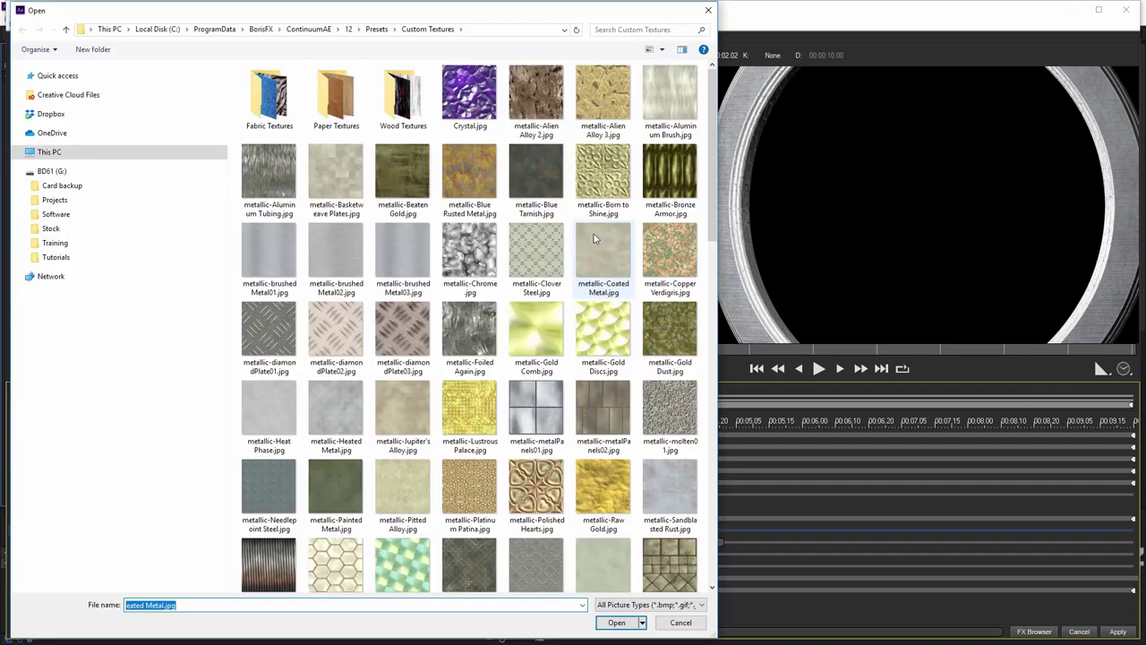
pyautogui.click(273, 34)
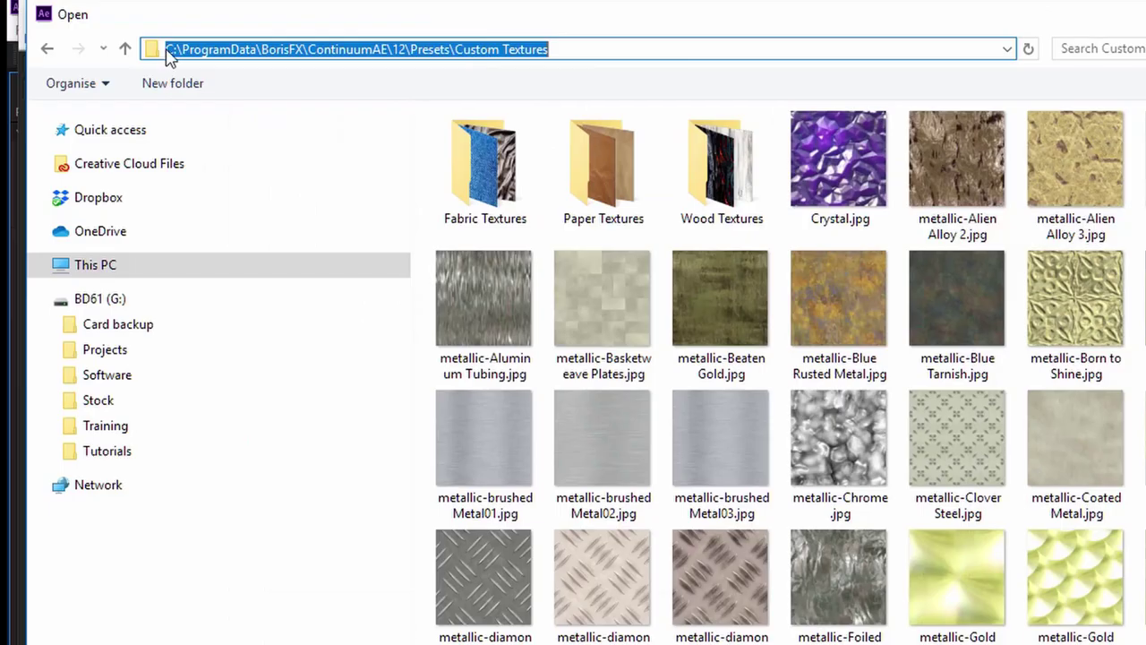
pyautogui.rightClick(552, 50)
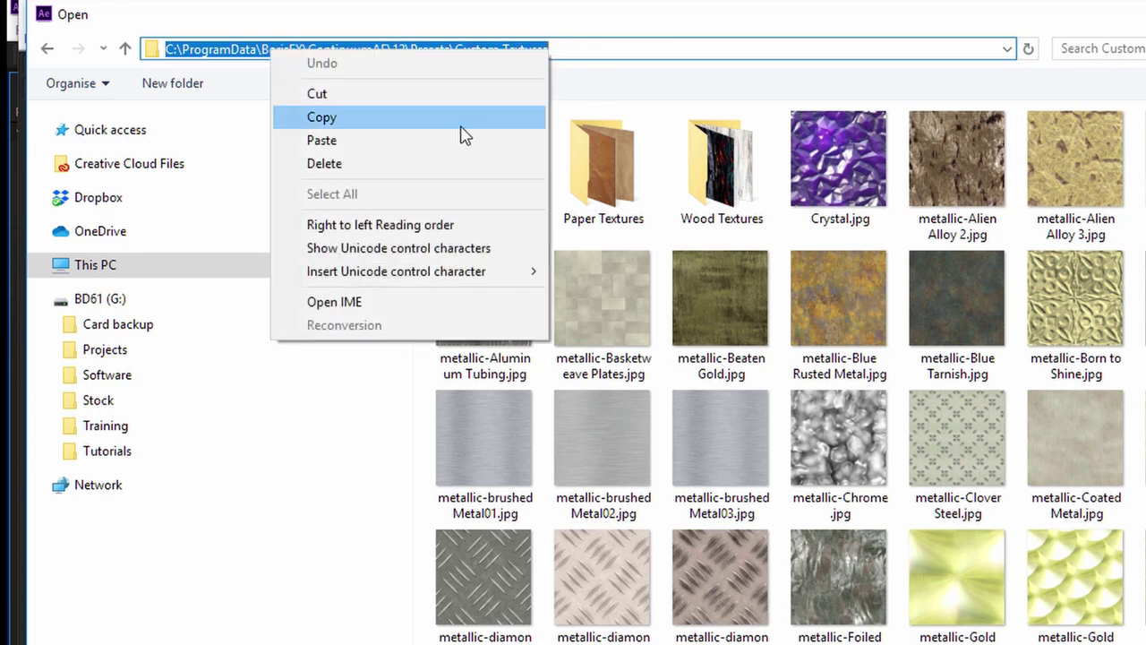
pyautogui.click(493, 117)
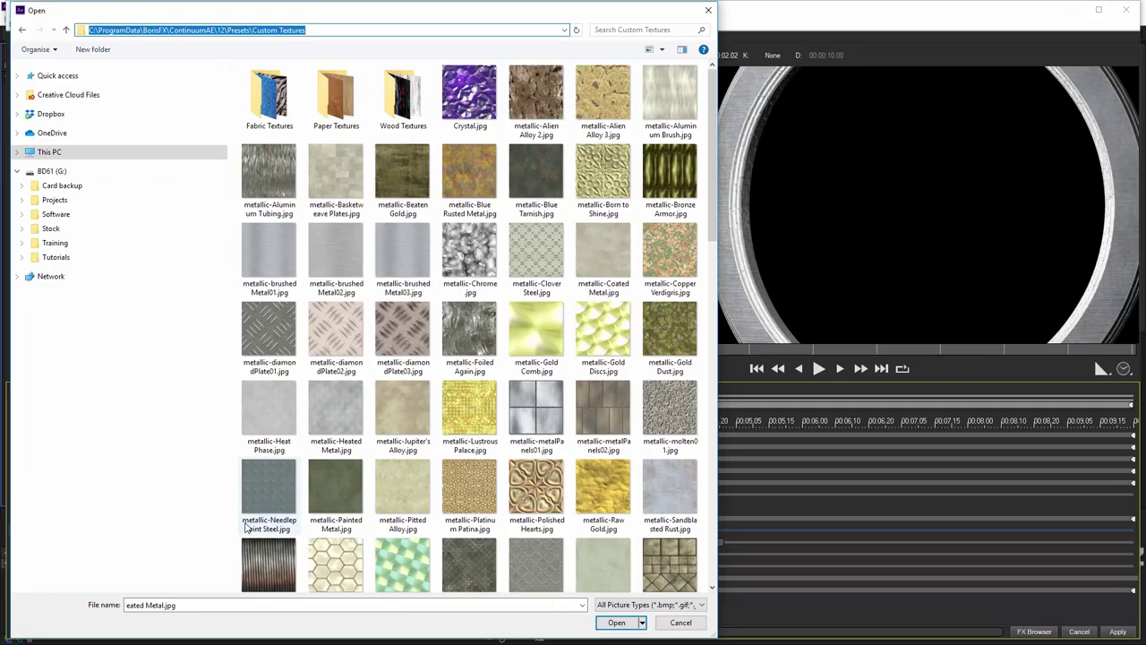
pyautogui.click(251, 528)
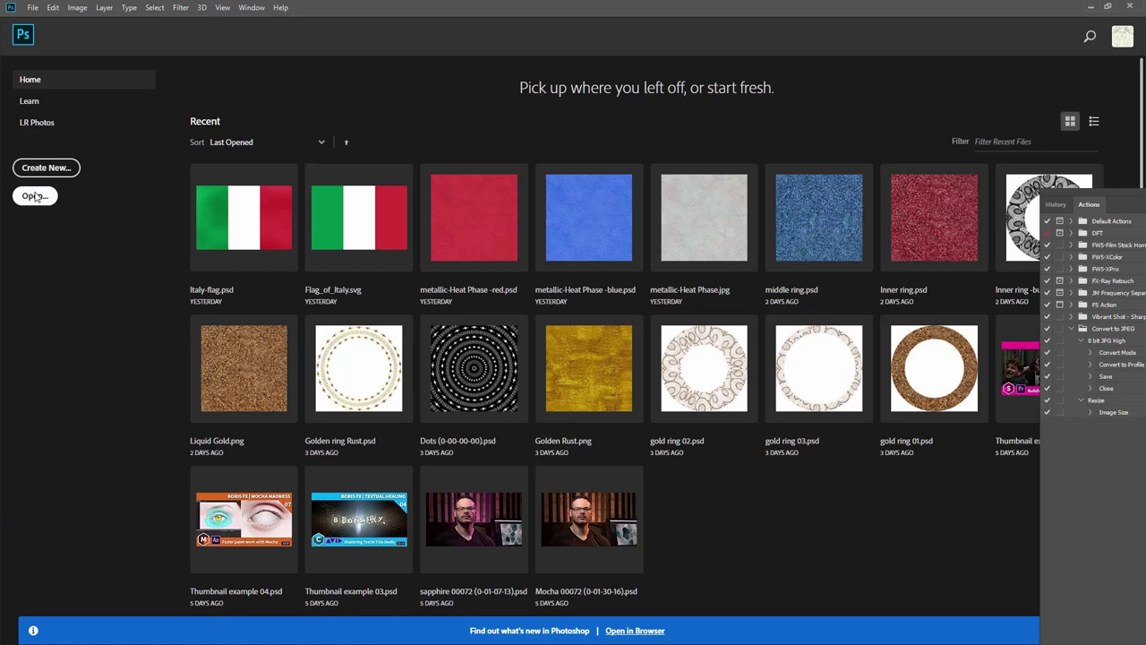
# Open metallic-Heat Phase.jpg by pasting the Custom Textures path into Photoshop's Open dialog
pyautogui.click(34, 195)
pyautogui.click(358, 49)
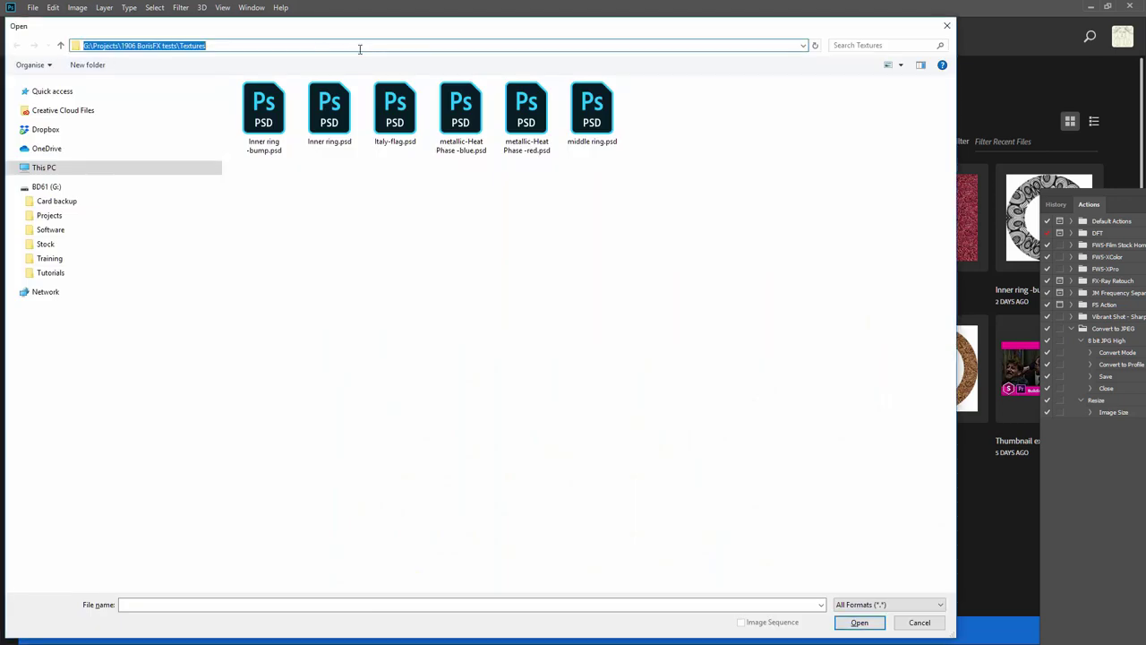
pyautogui.rightClick(312, 45)
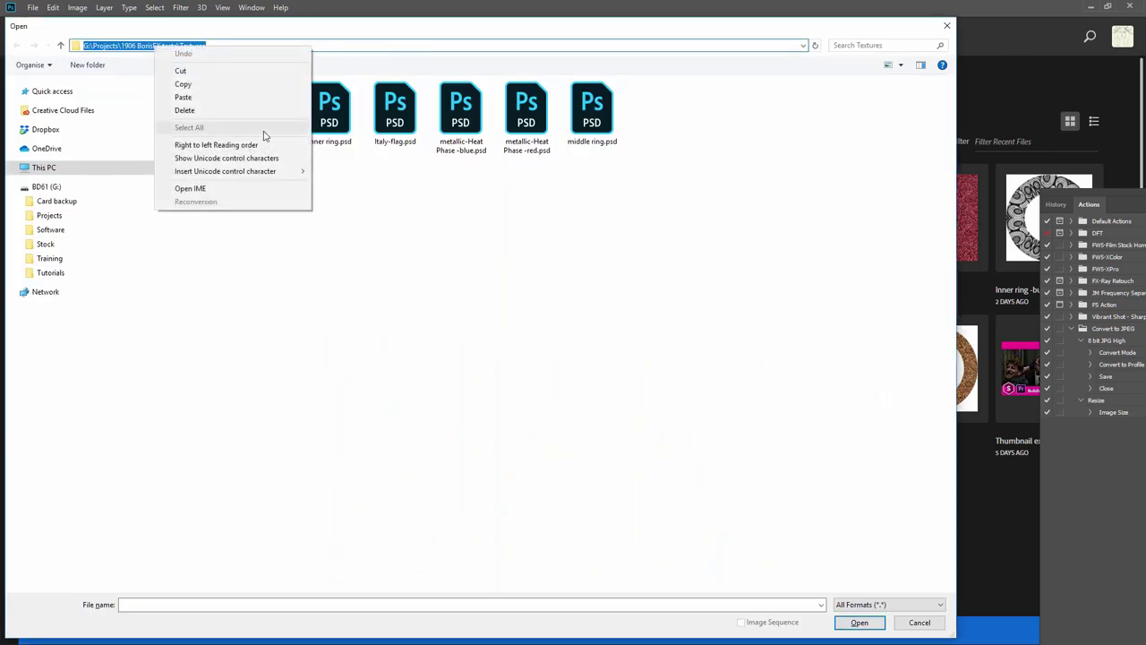
pyautogui.click(258, 107)
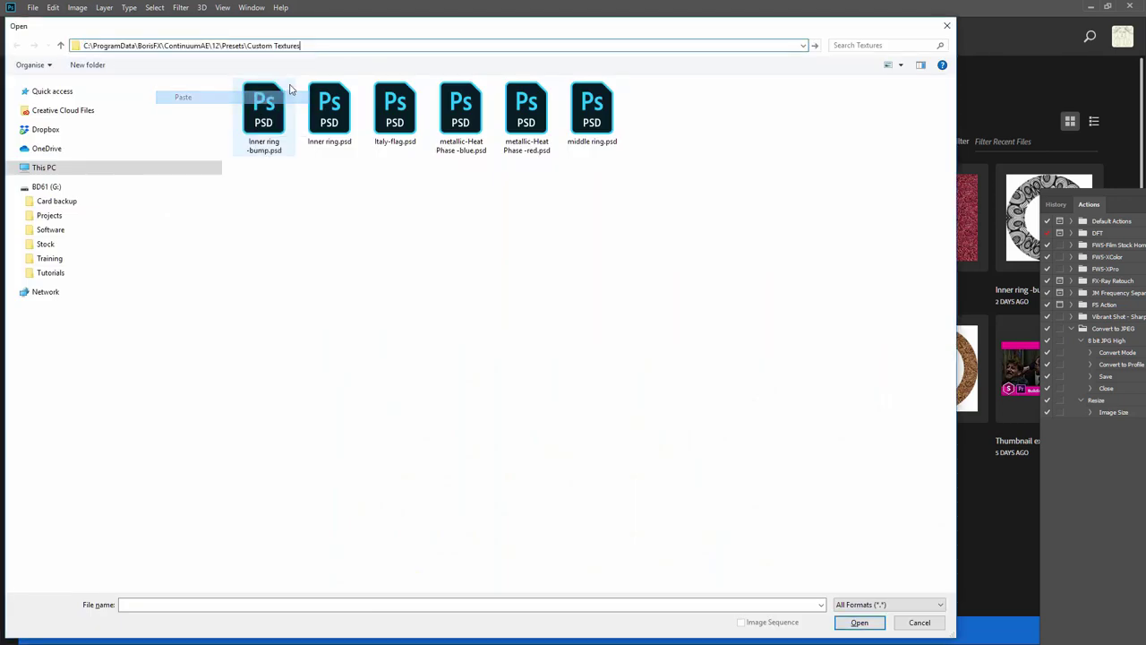
pyautogui.click(815, 45)
pyautogui.moveTo(671, 34); pyautogui.dragTo(666, 27)
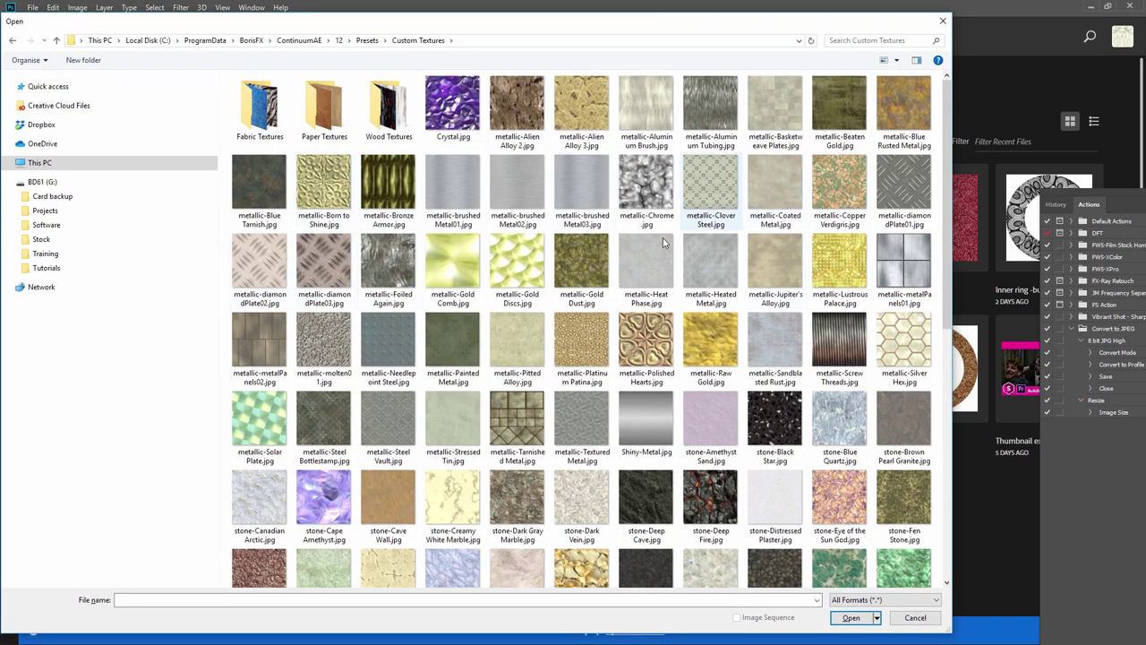
pyautogui.doubleClick(652, 265)
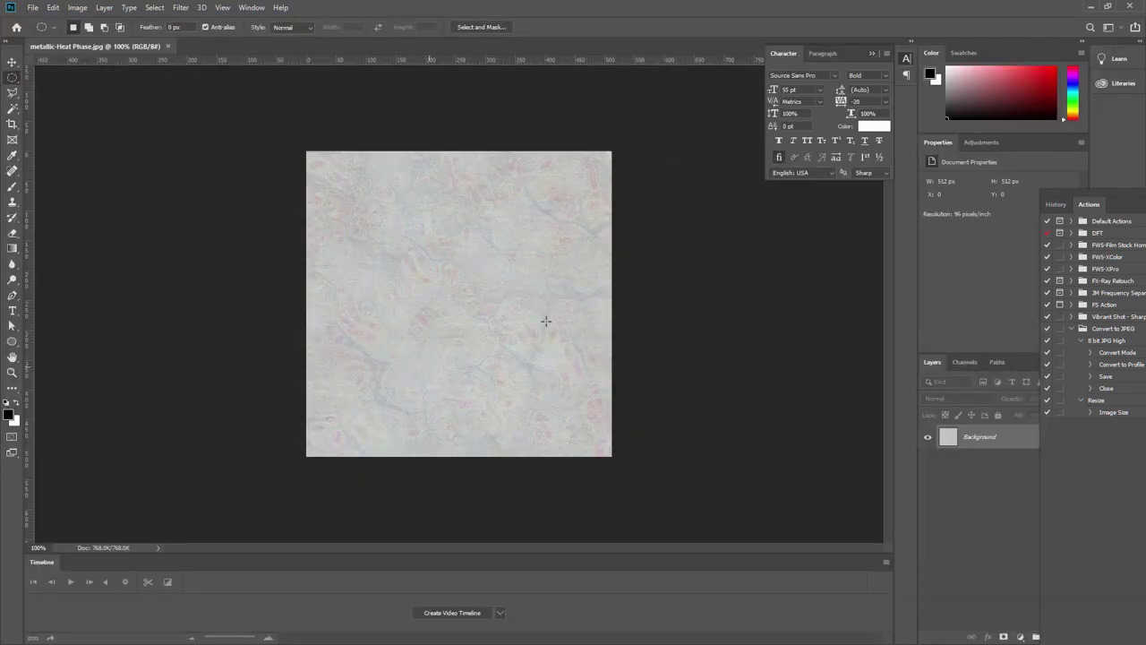
# Add a Hue/Saturation adjustment layer with Colorize turned on
pyautogui.click(977, 465)
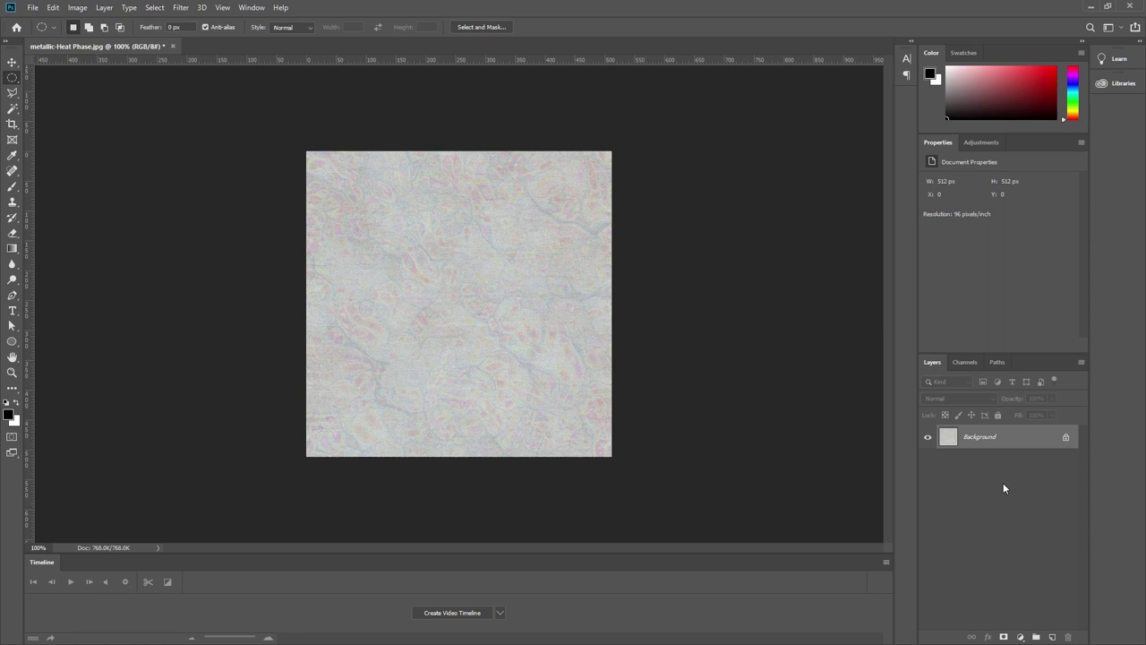
pyautogui.click(1021, 638)
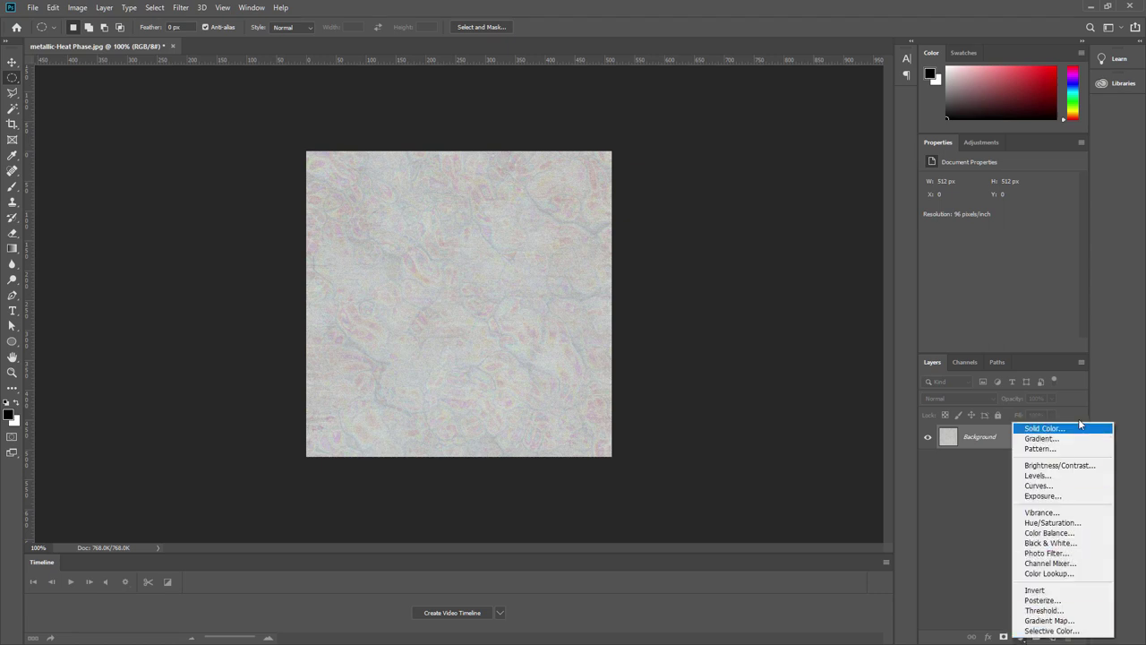
pyautogui.click(1075, 522)
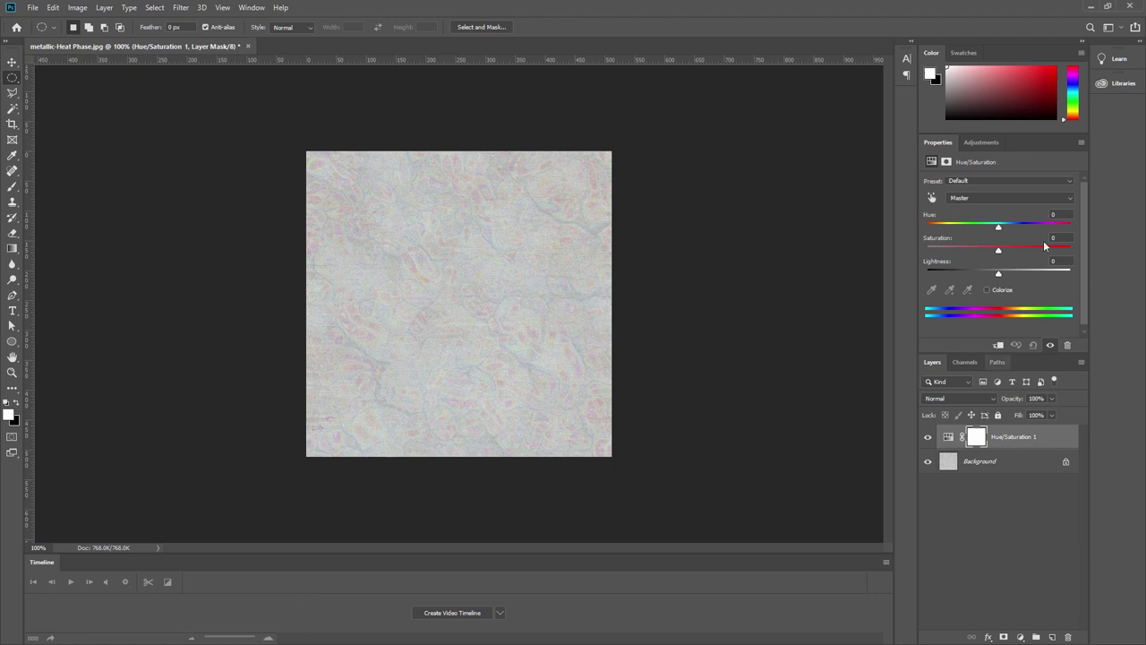
pyautogui.click(986, 290)
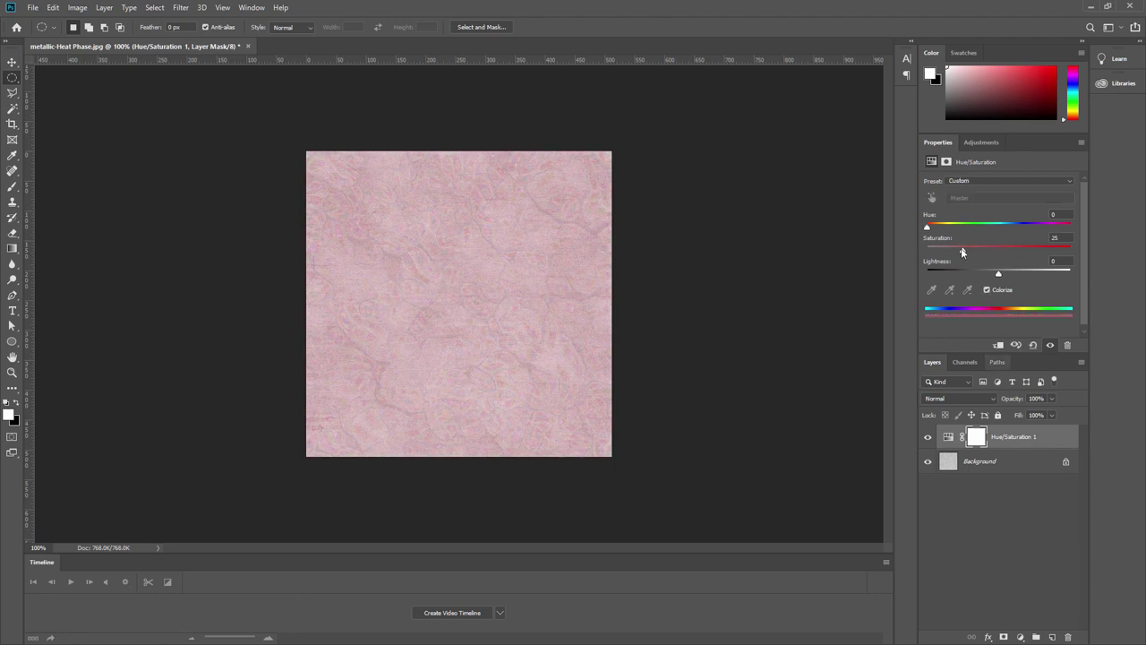
# Set the colorize tint to Hue 351, Saturation 58 and Lightness -36
pyautogui.moveTo(944, 226); pyautogui.dragTo(1067, 230)
pyautogui.moveTo(963, 250); pyautogui.dragTo(969, 274)
pyautogui.moveTo(1054, 250); pyautogui.dragTo(1012, 251)
pyautogui.moveTo(1068, 229); pyautogui.dragTo(972, 275)
pyautogui.moveTo(1007, 252); pyautogui.dragTo(1009, 254)
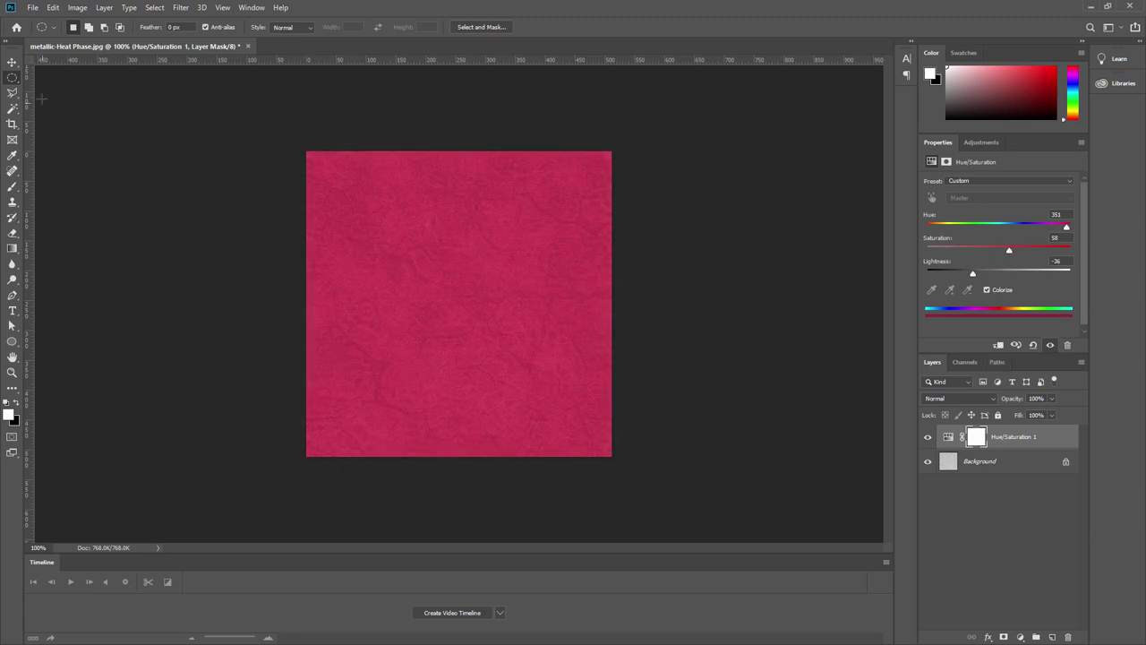
pyautogui.click(31, 7)
# Save the texture as 'metallic-Heat Phase -red 2.psd' in Training > Sports graphics with Boris Continuum > Textures
pyautogui.click(72, 134)
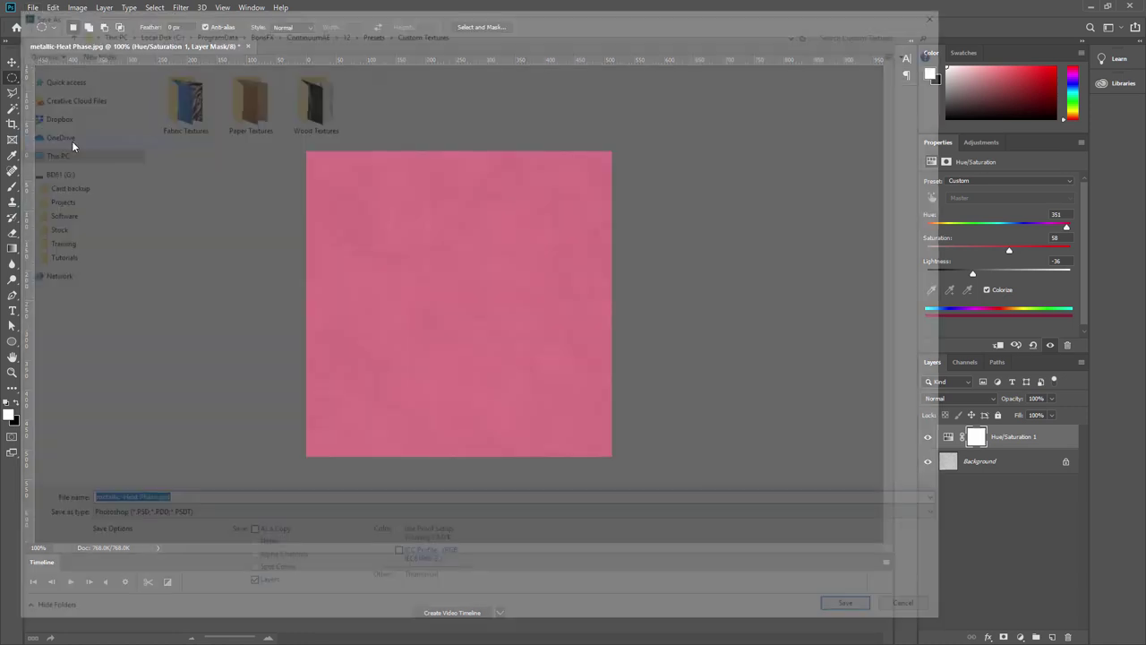
pyautogui.click(183, 29)
pyautogui.doubleClick(210, 92)
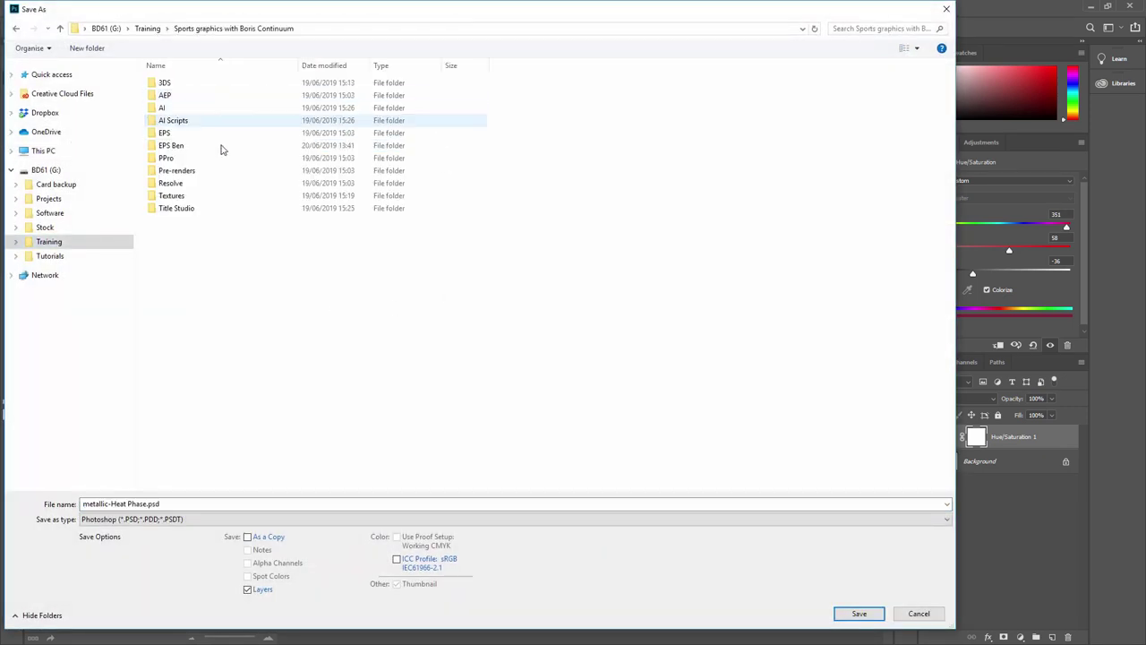
pyautogui.doubleClick(175, 195)
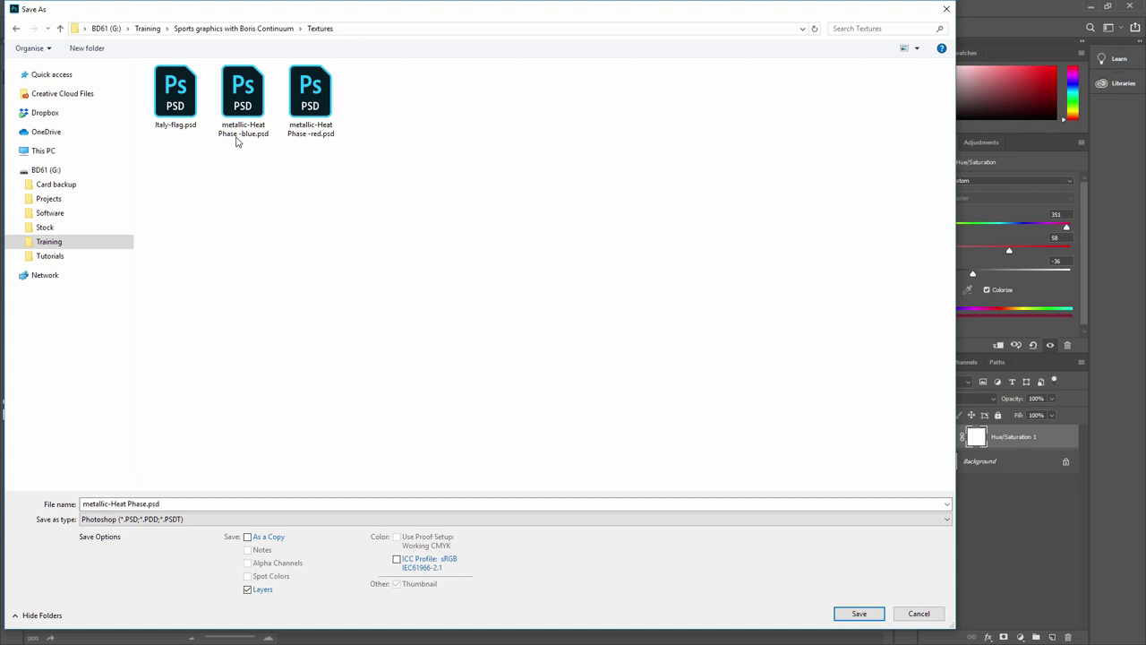
pyautogui.click(311, 101)
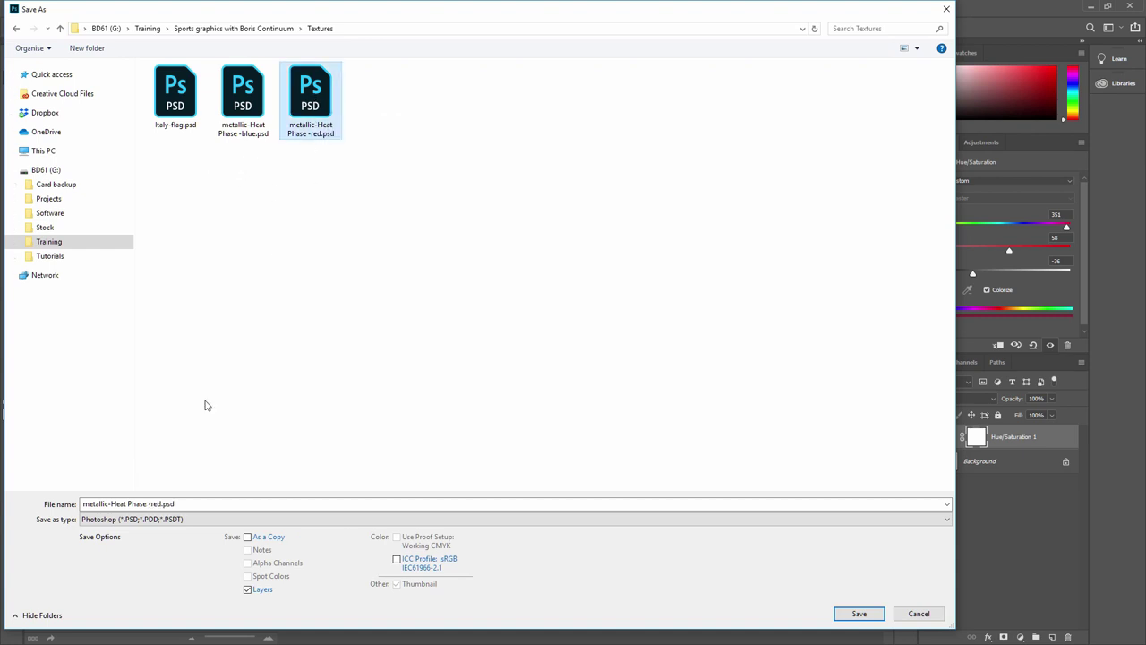
pyautogui.click(159, 503)
pyautogui.click(176, 505)
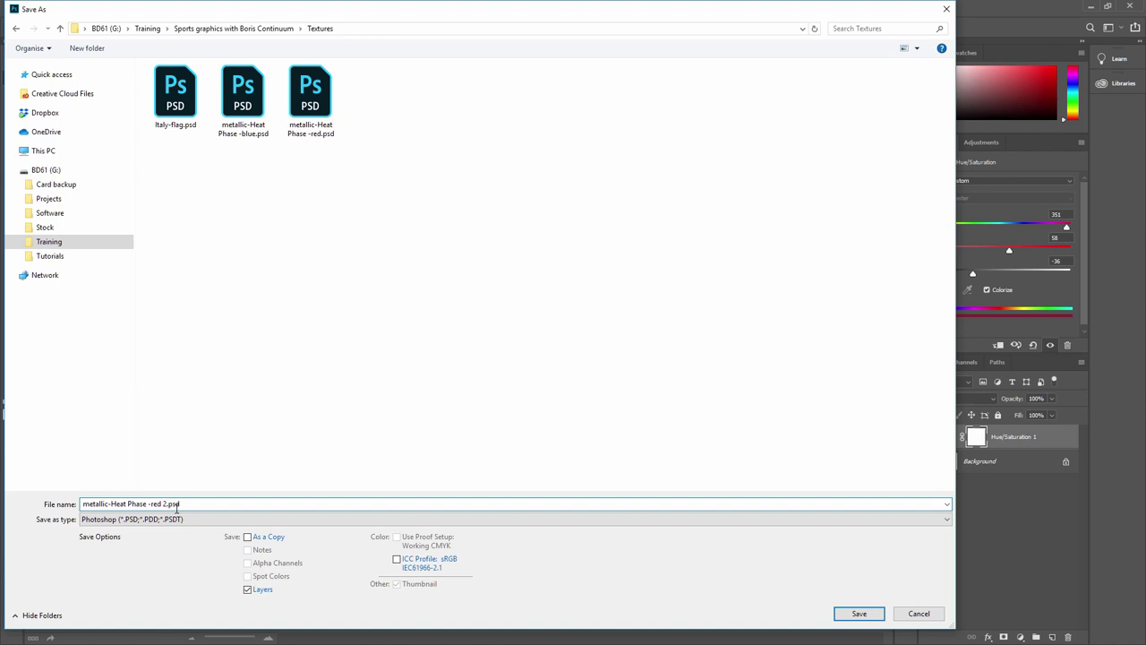
pyautogui.write('2')
pyautogui.press('Return')
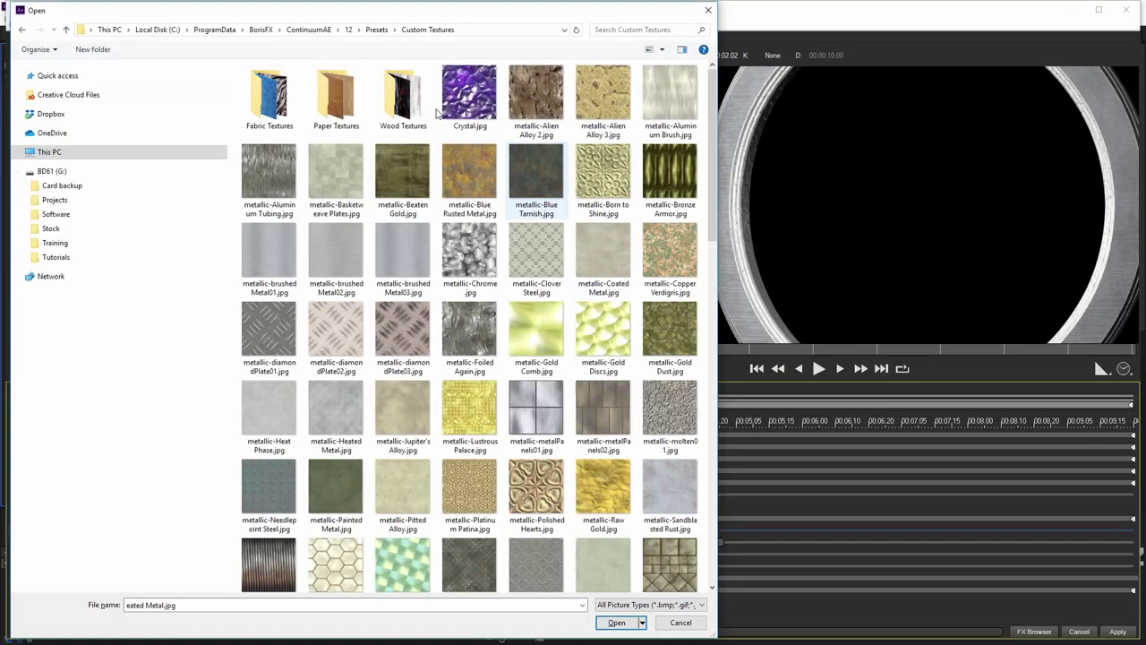
# Load metallic-Heat Phase -red 2.psd from the Textures folder as the inner ring's front texture
pyautogui.click(67, 244)
pyautogui.doubleClick(287, 126)
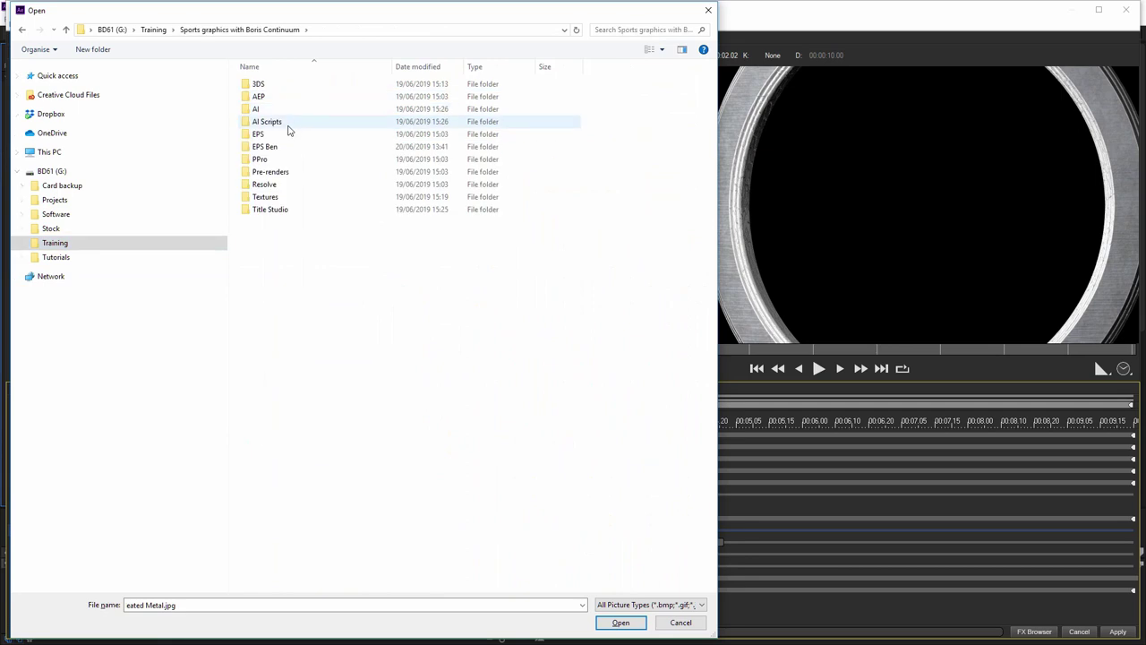
pyautogui.doubleClick(273, 199)
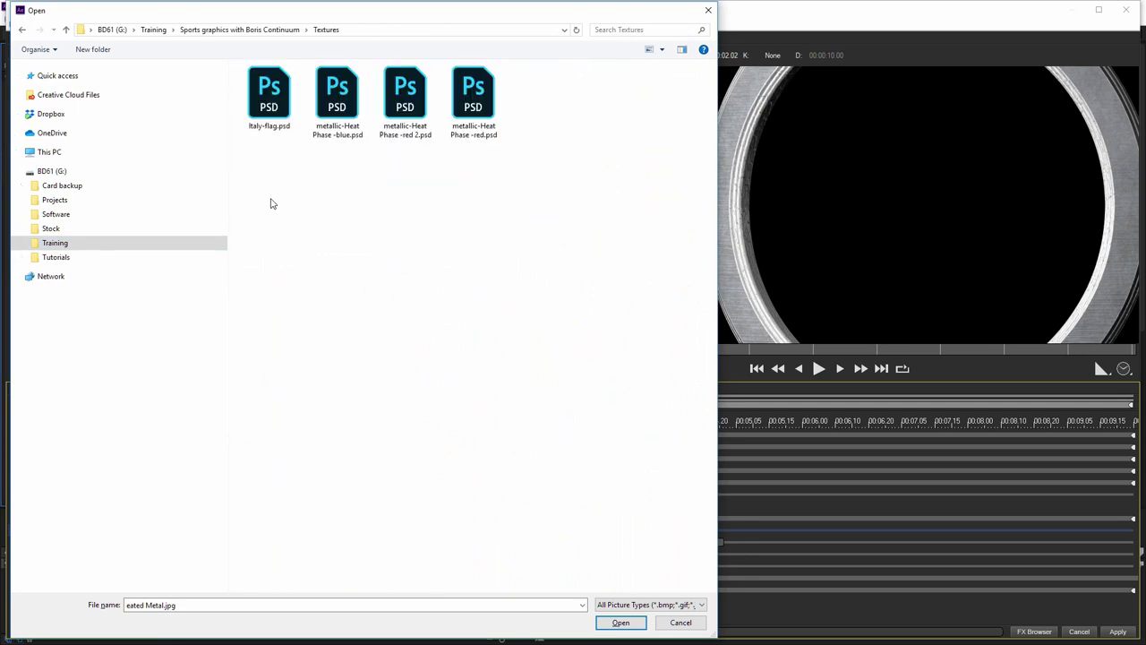
pyautogui.click(403, 97)
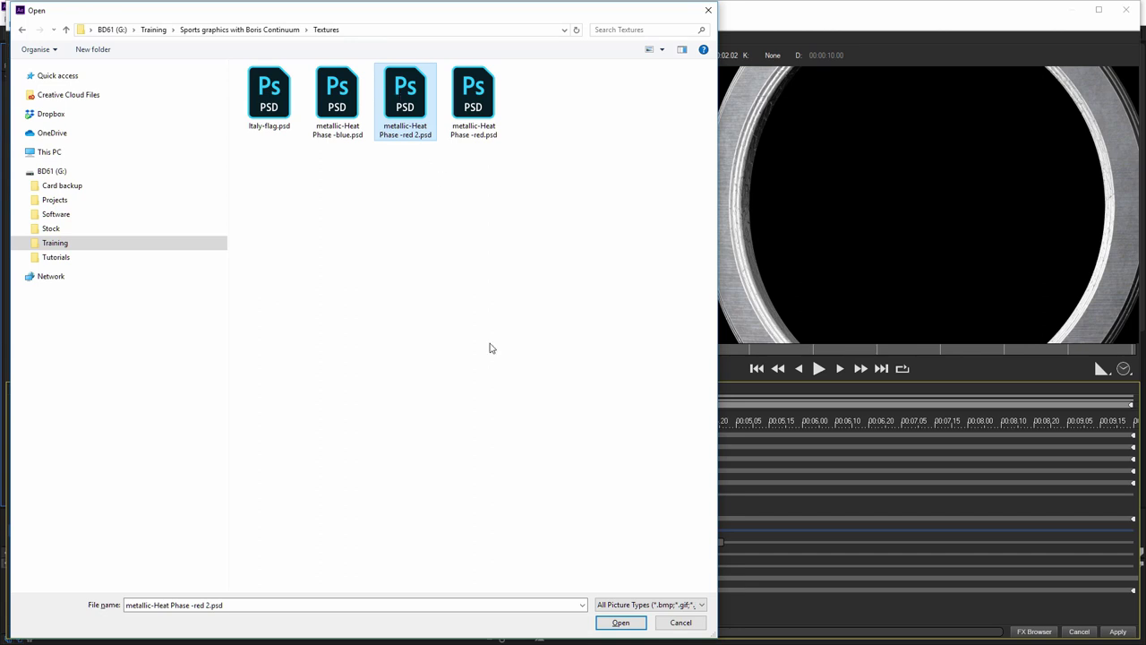
pyautogui.click(618, 622)
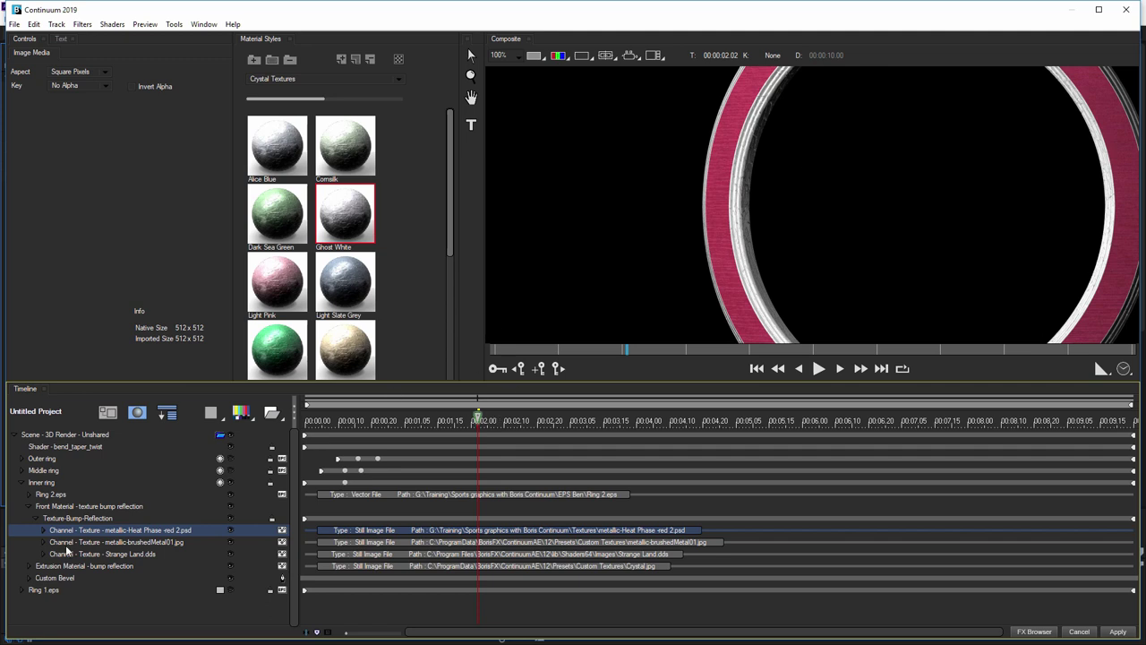
pyautogui.click(67, 507)
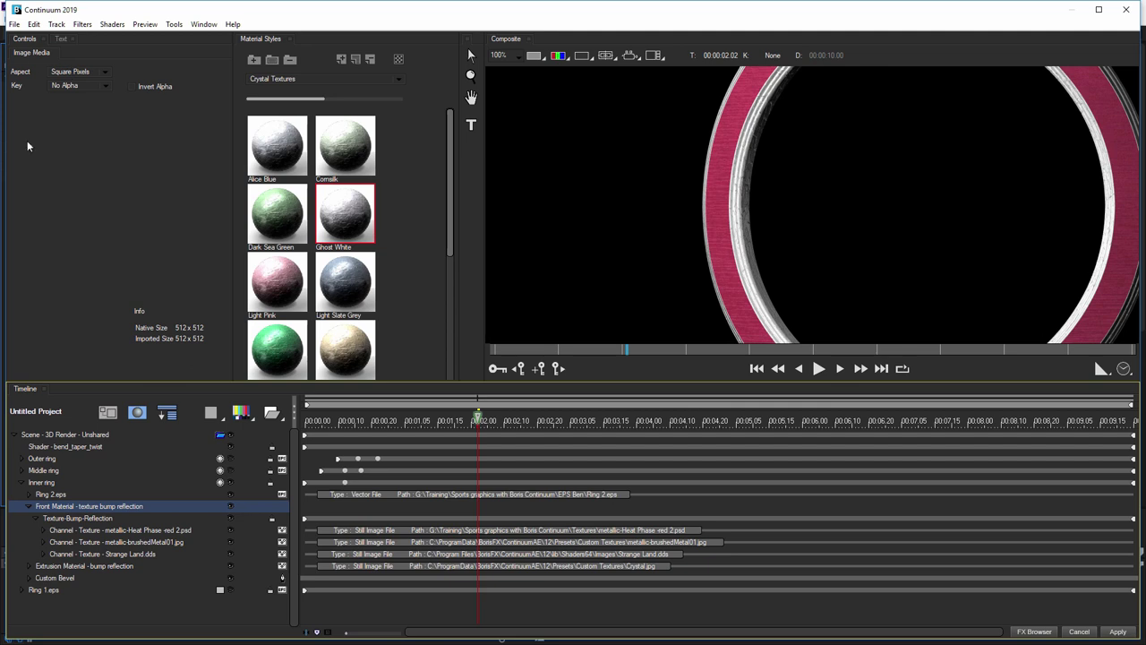
# Set Bump Strength 0.20 and reflection scale 3.34, fit the ring in view, and play it
pyautogui.click(93, 517)
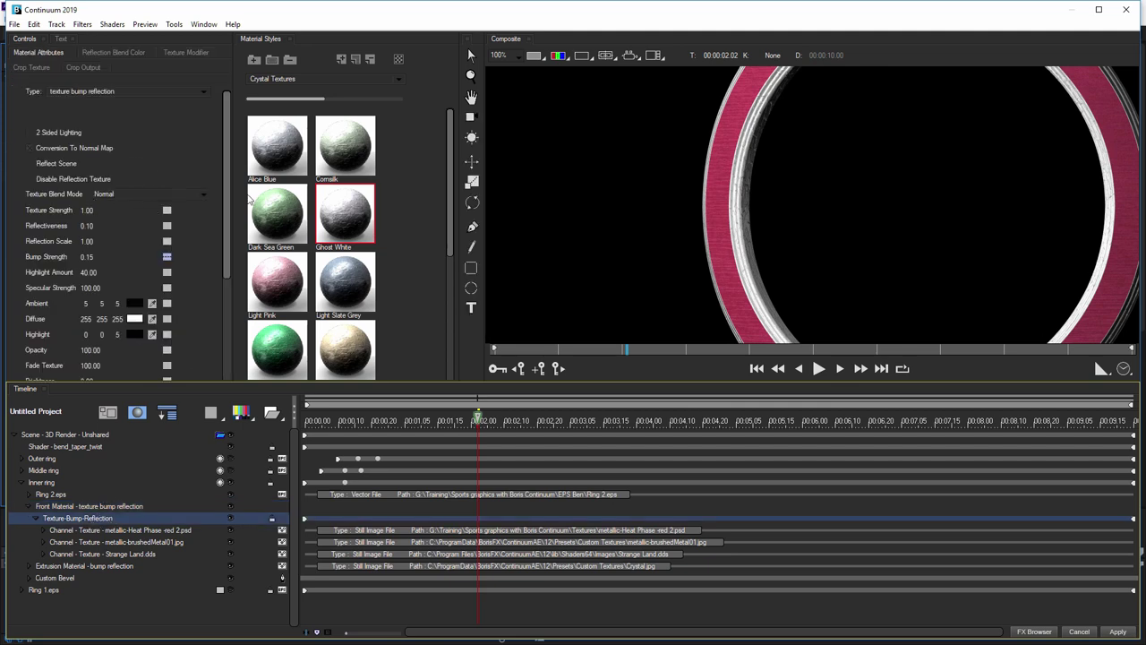
pyautogui.click(94, 257)
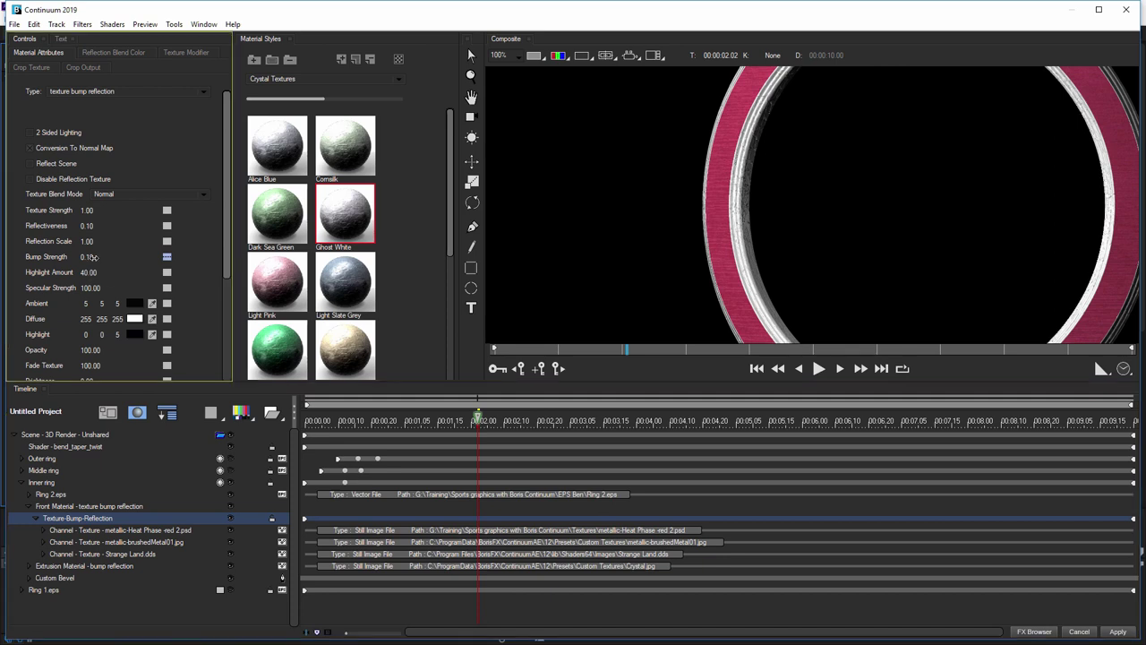
pyautogui.moveTo(88, 226); pyautogui.dragTo(94, 228)
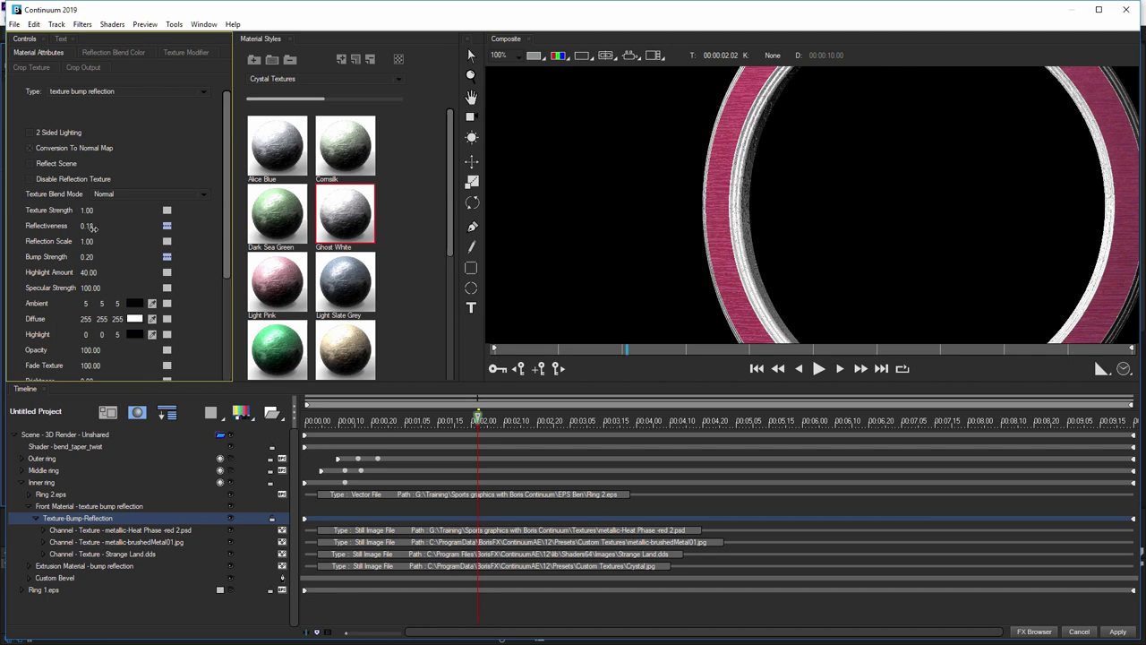
pyautogui.moveTo(87, 242); pyautogui.dragTo(848, 275)
pyautogui.click(498, 55)
pyautogui.click(519, 175)
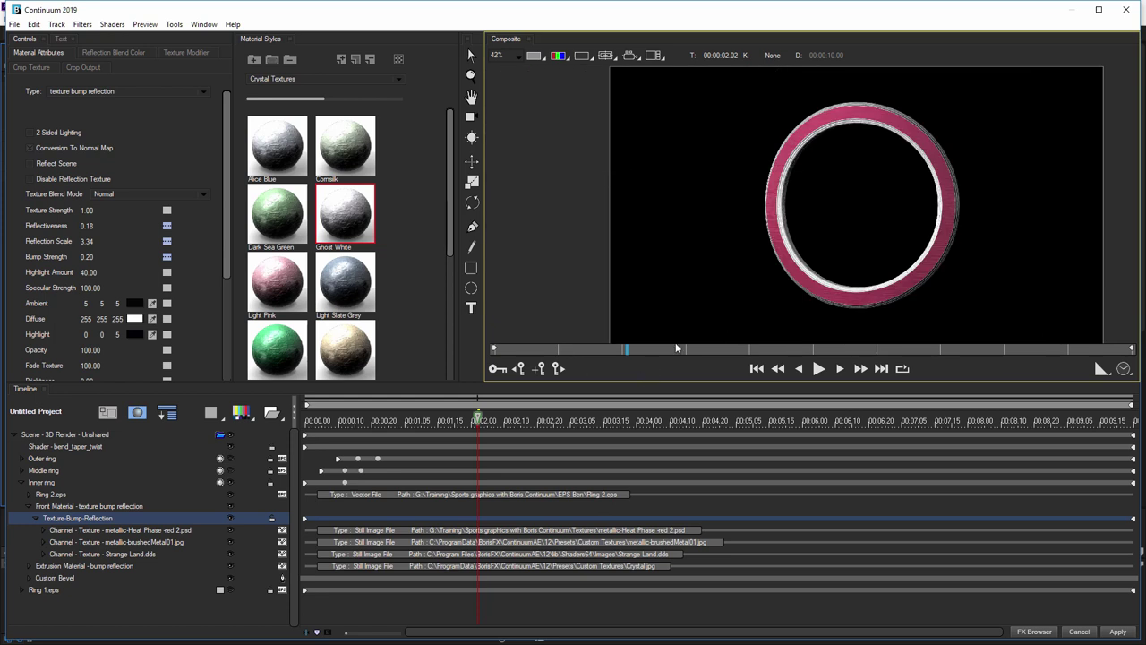
pyautogui.click(820, 369)
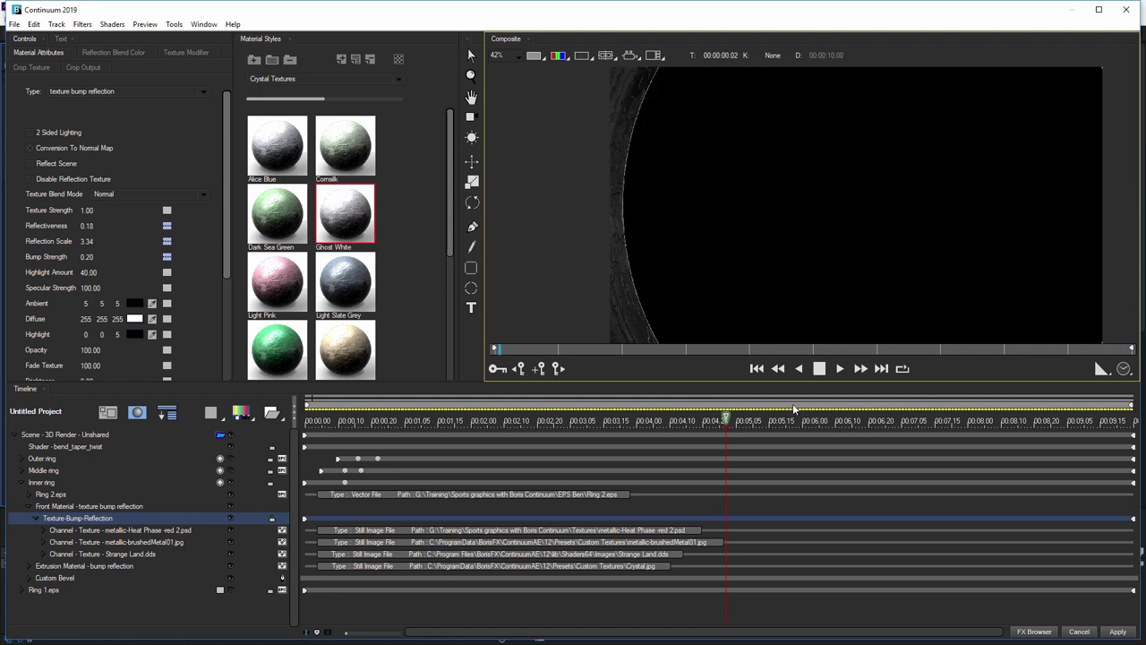
pyautogui.click(818, 368)
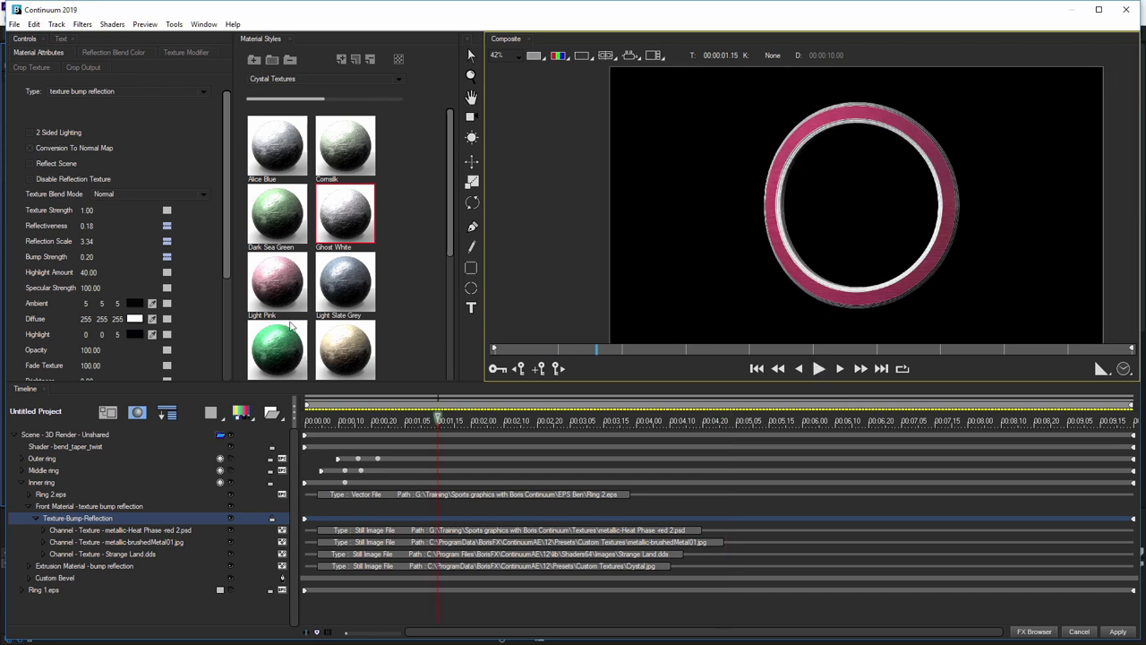
# Raise Reflectiveness to 0.26, Highlight Amount to 48.18 and Reflection Scale to 7.21
pyautogui.moveTo(96, 224); pyautogui.dragTo(95, 266)
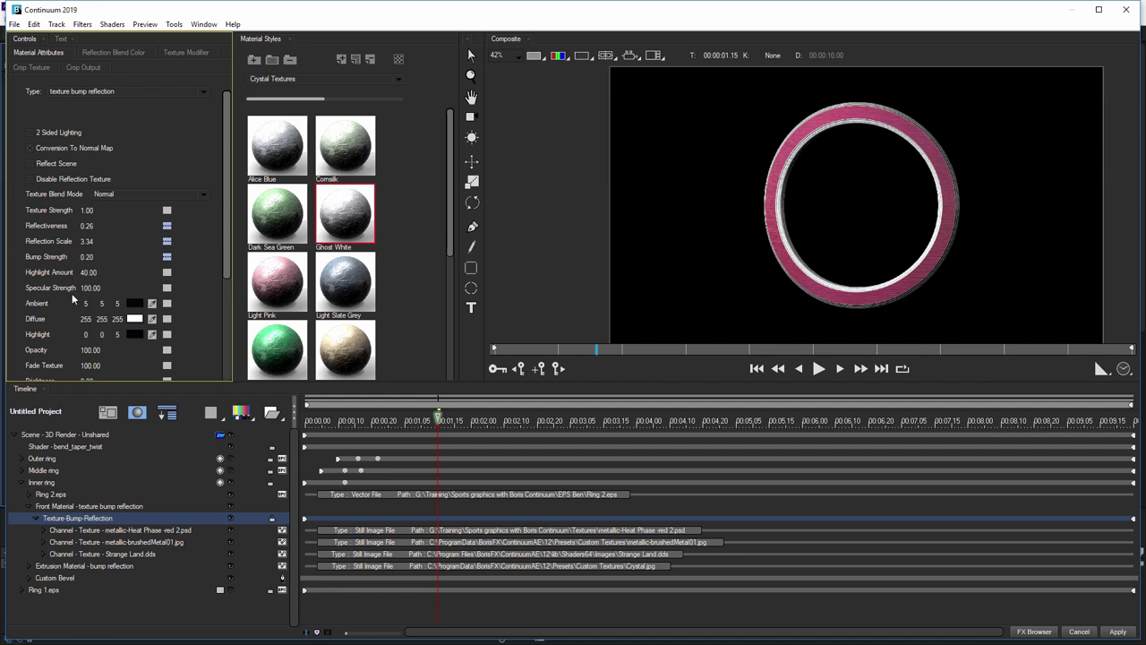
pyautogui.moveTo(89, 276); pyautogui.dragTo(111, 285)
pyautogui.moveTo(113, 240); pyautogui.dragTo(115, 240)
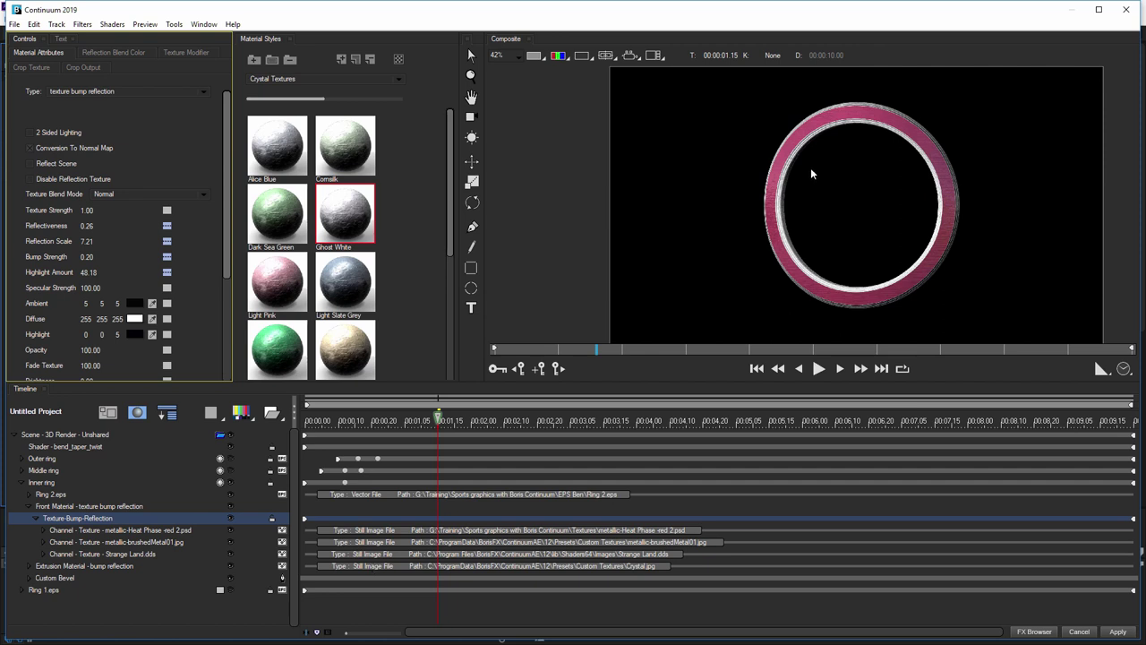
pyautogui.moveTo(860, 350); pyautogui.dragTo(923, 349)
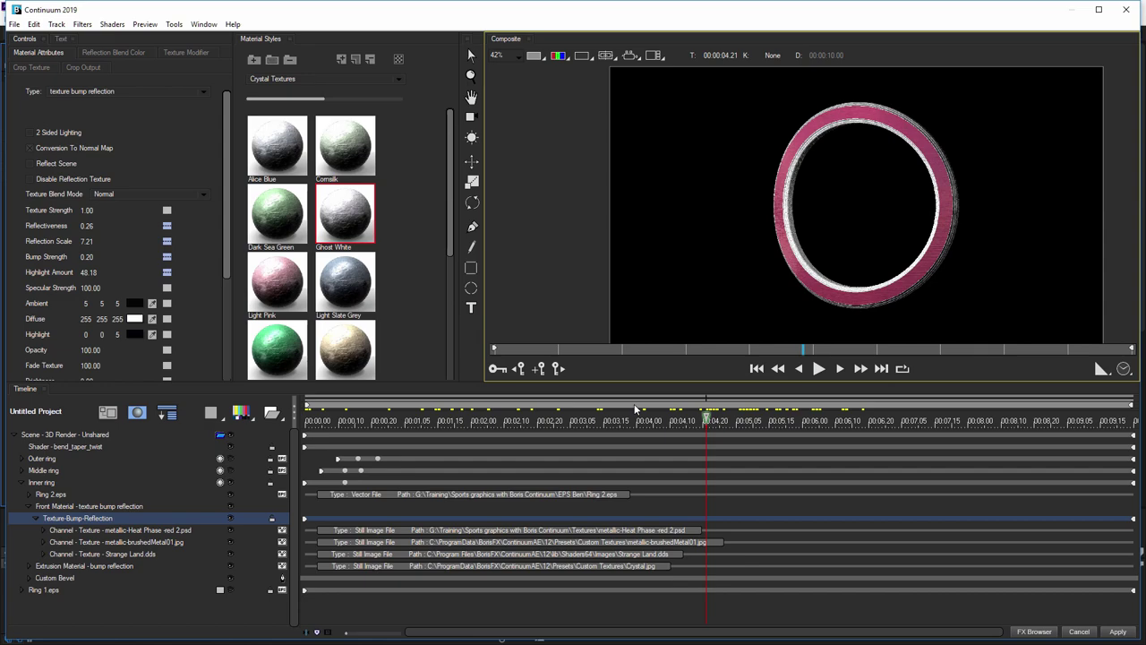
# In Photoshop, raise the red texture's Hue/Saturation saturation to about 72 and save the file
pyautogui.hotkey('alt', 'Tab')
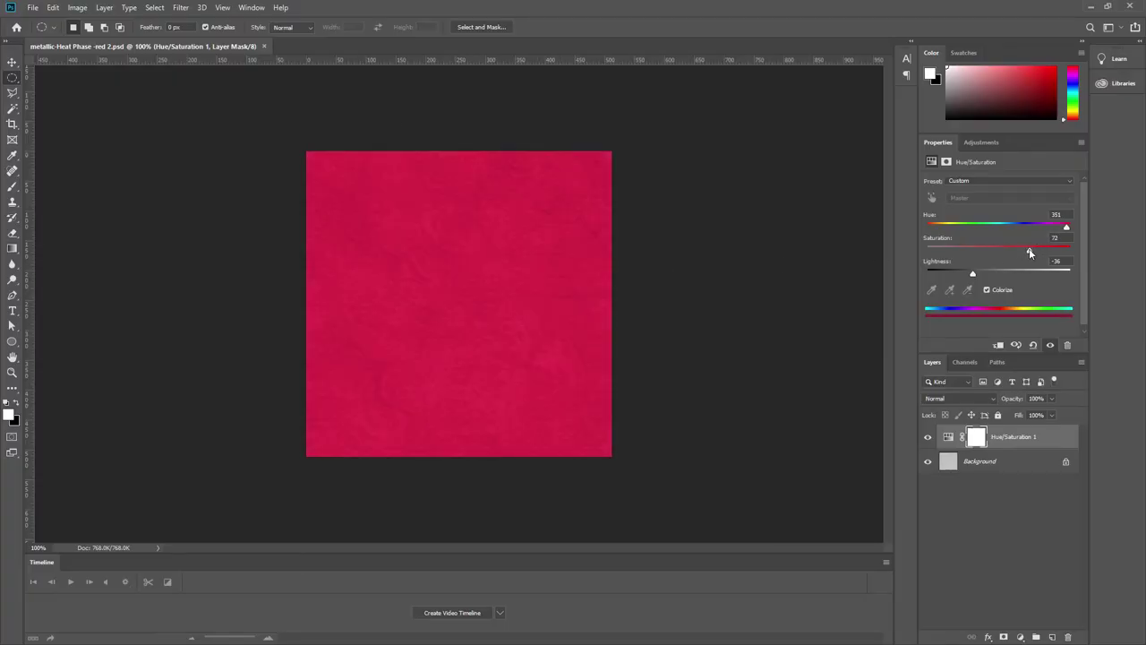
pyautogui.click(1029, 249)
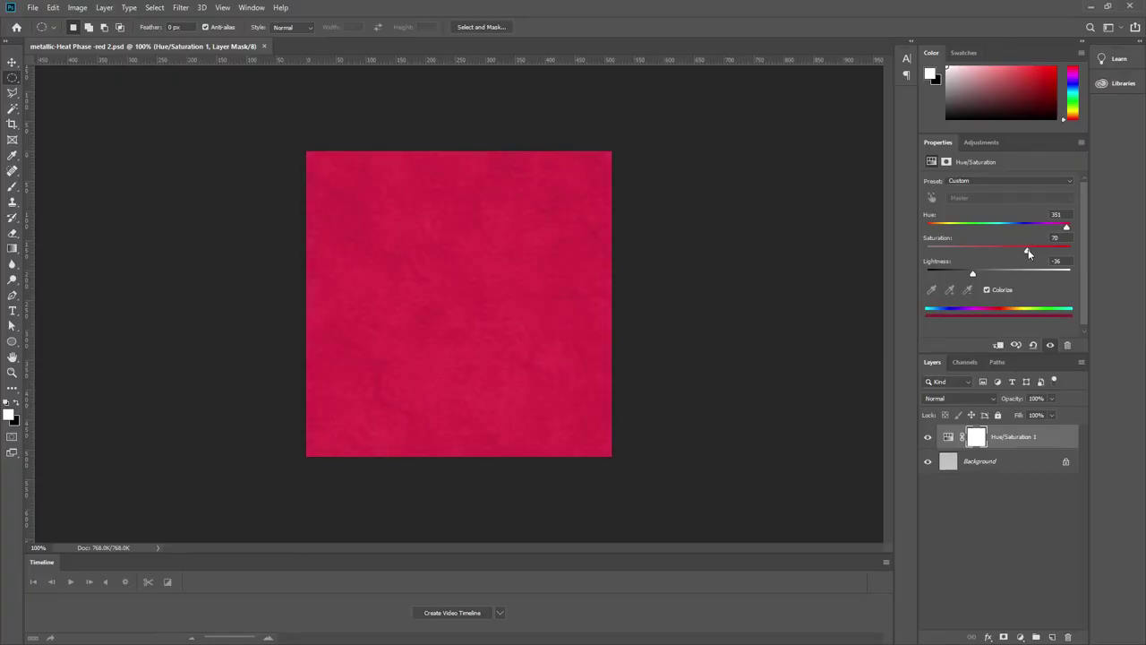
pyautogui.click(32, 7)
pyautogui.click(72, 130)
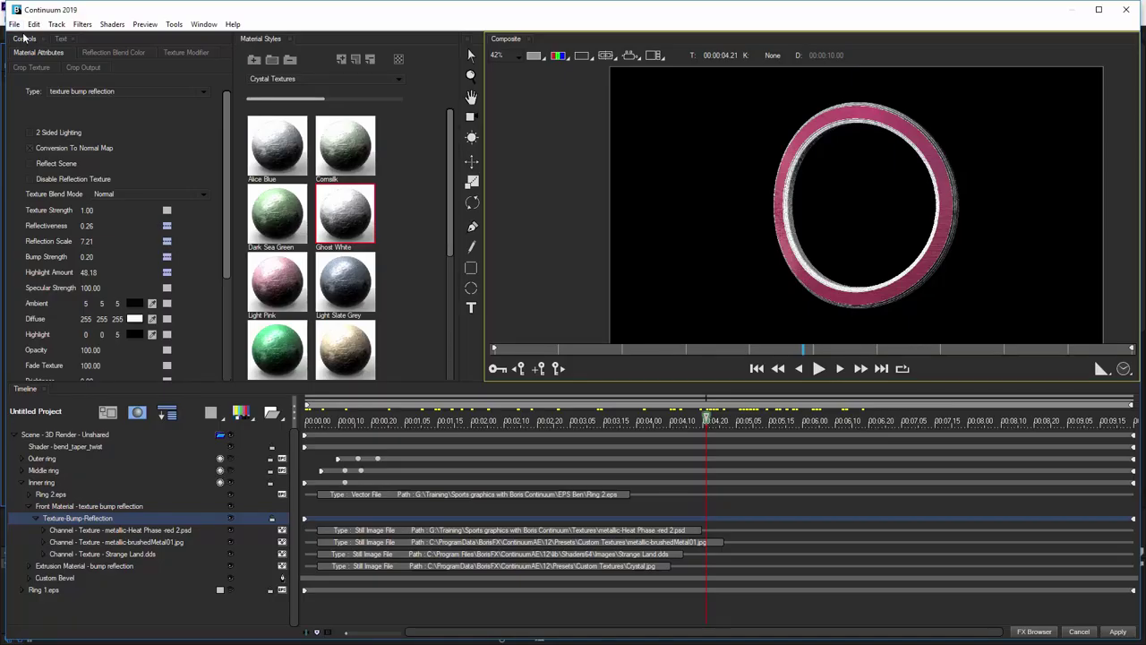
# Run File > Reload Files and scrub the timeline to check the crimson inner ring
pyautogui.click(15, 24)
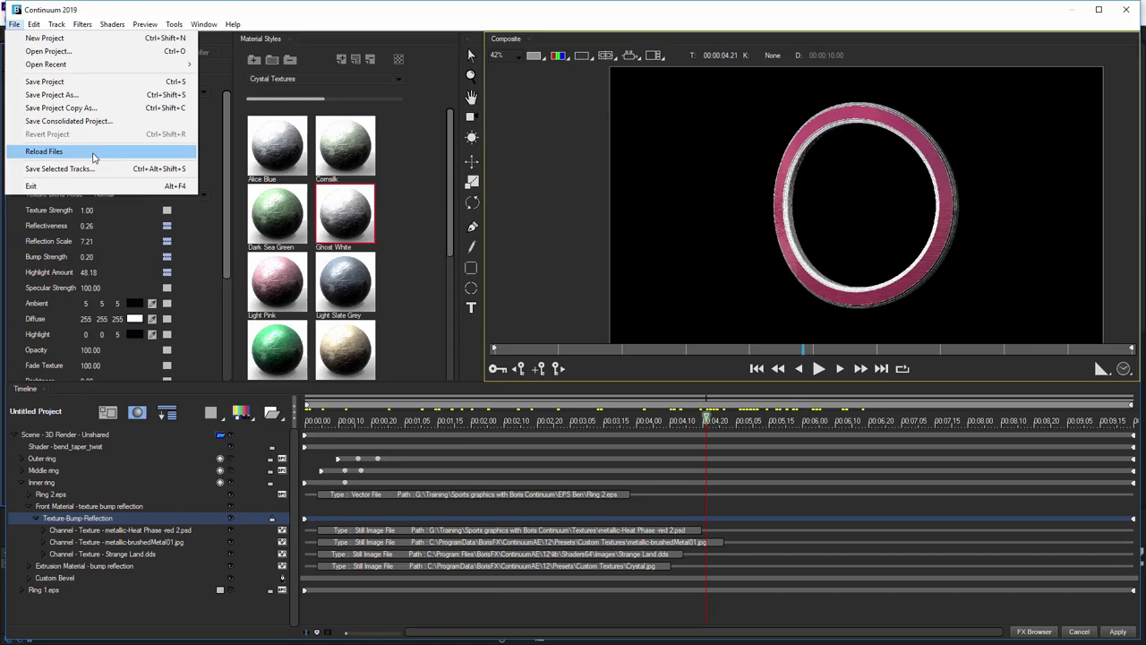
pyautogui.click(143, 235)
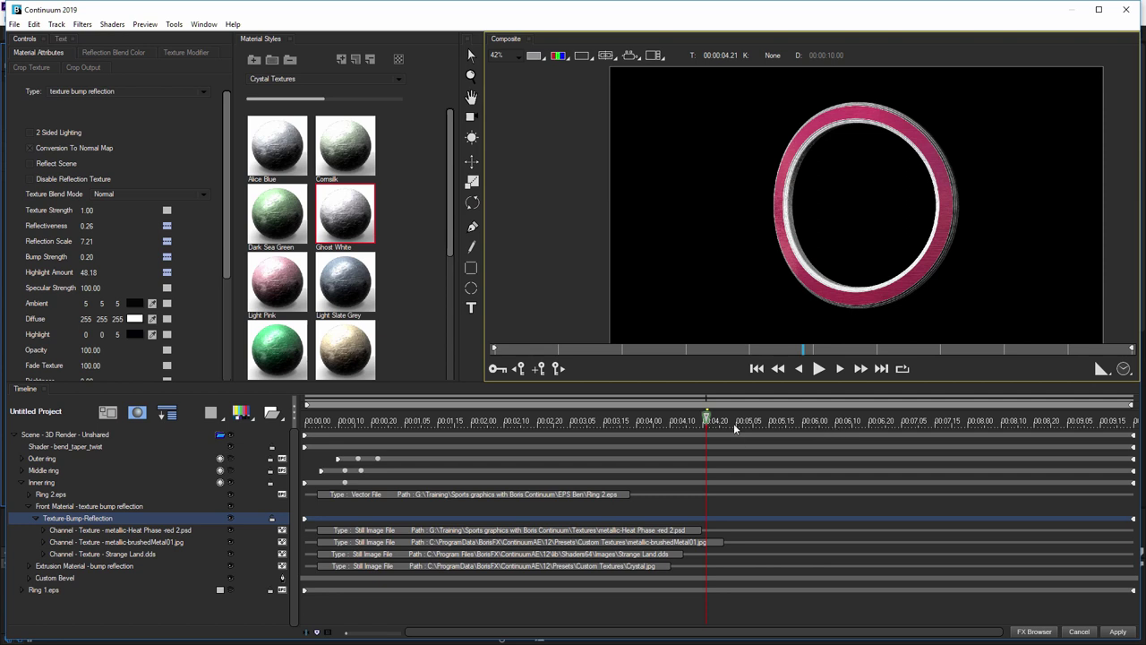
pyautogui.moveTo(690, 419); pyautogui.dragTo(419, 438)
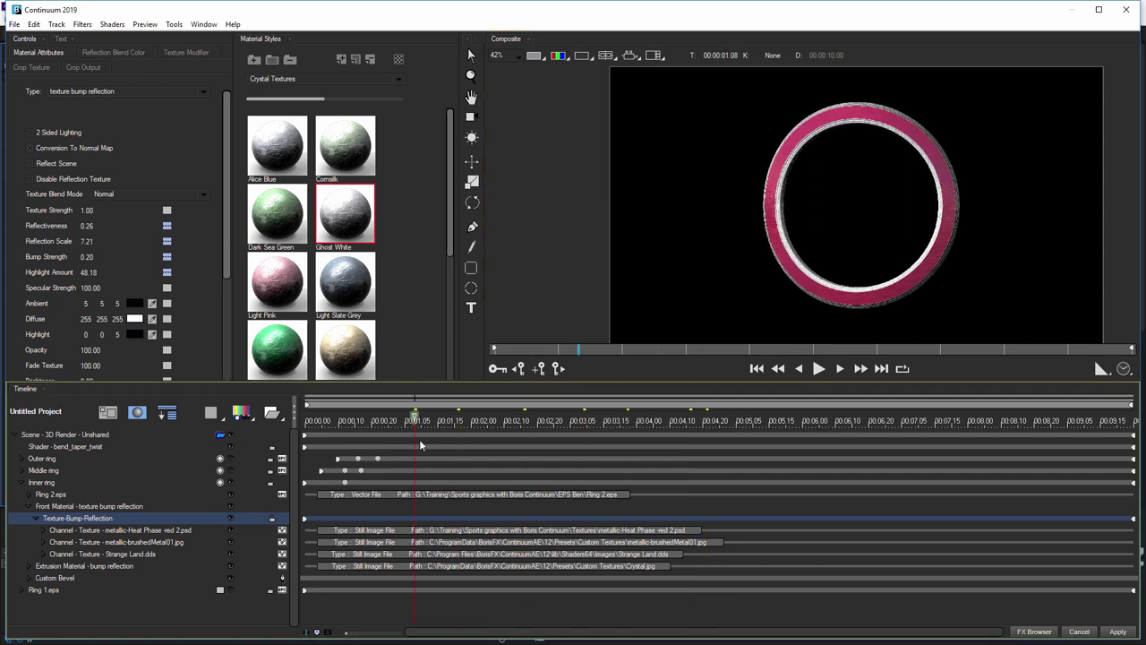
pyautogui.rightClick(382, 439)
pyautogui.click(667, 426)
pyautogui.moveTo(643, 419); pyautogui.dragTo(708, 430)
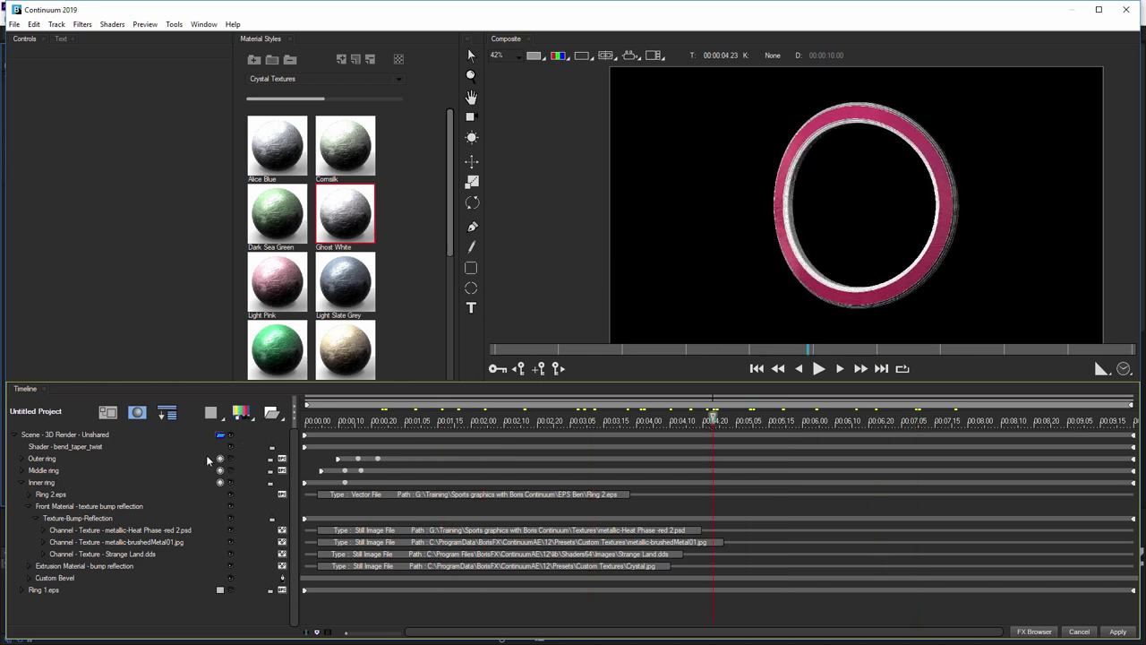
# Hide and collapse the inner ring, then select the Middle ring
pyautogui.click(231, 482)
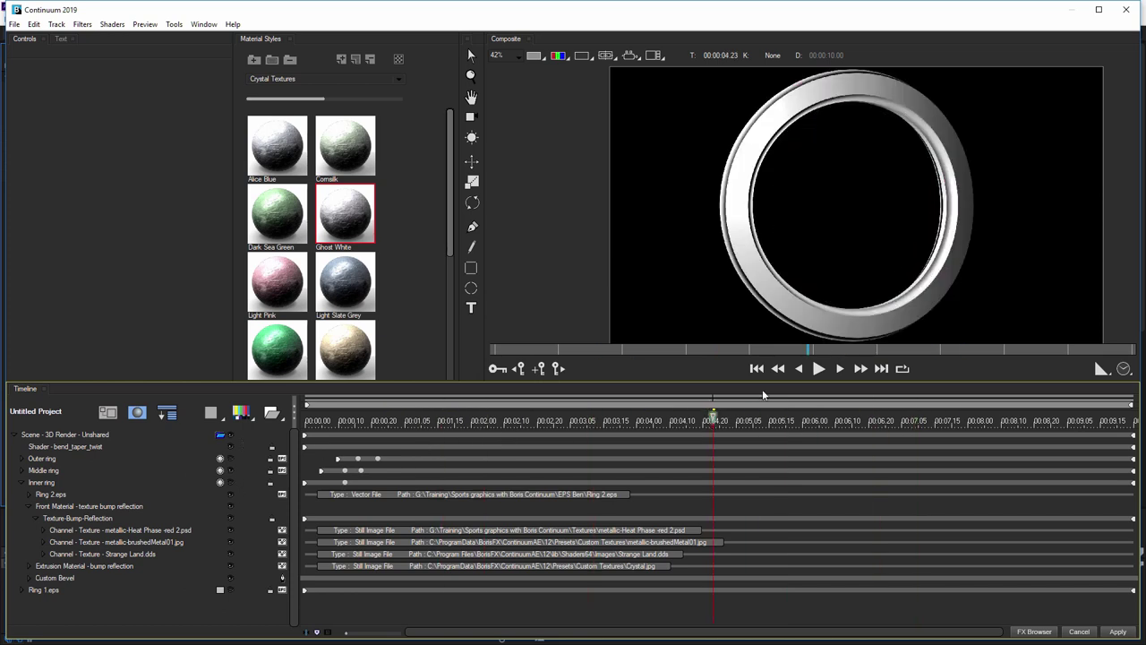
pyautogui.moveTo(707, 419); pyautogui.dragTo(671, 419)
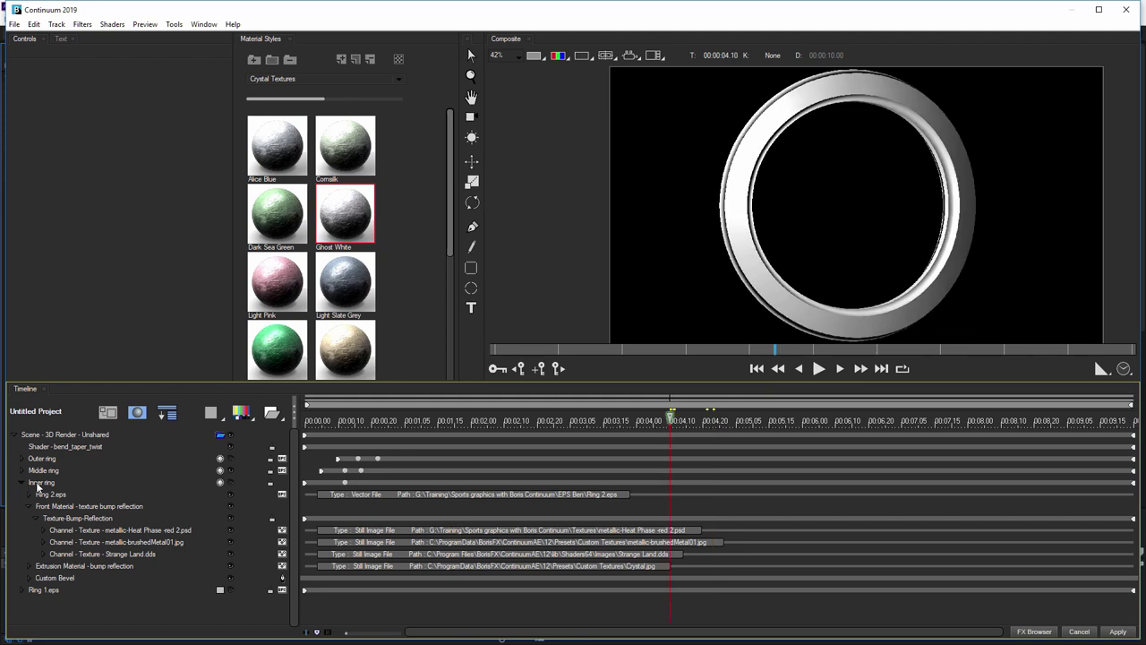
pyautogui.click(22, 482)
pyautogui.click(44, 471)
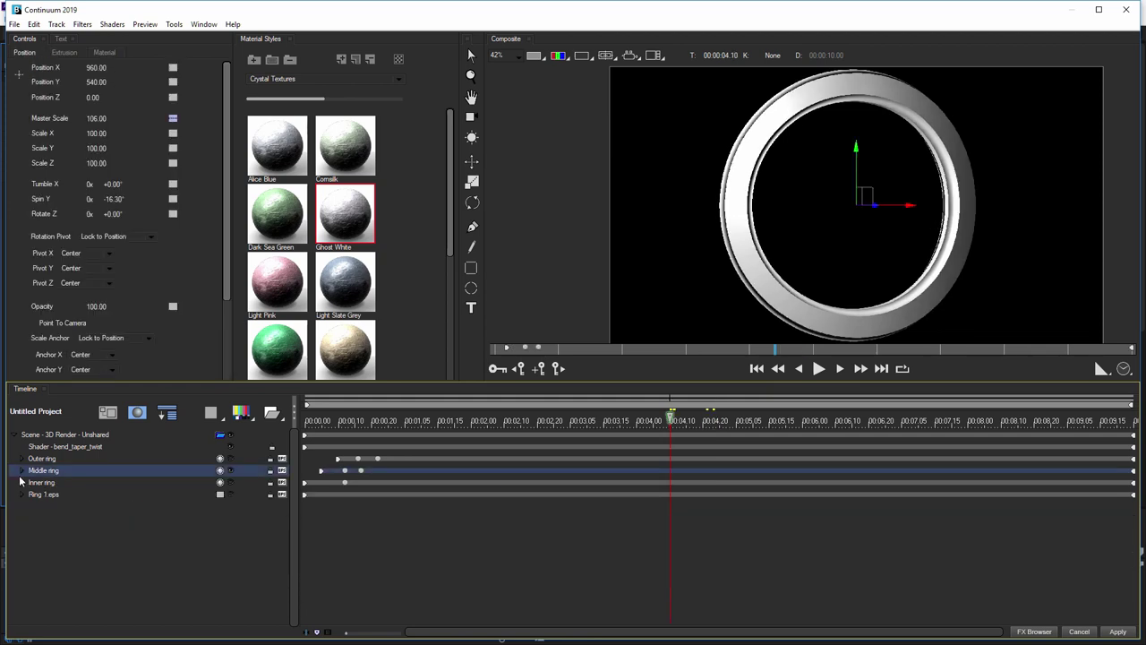
# Apply the Ghost White crystal texture material to the middle ring and view it at 100%
pyautogui.click(103, 53)
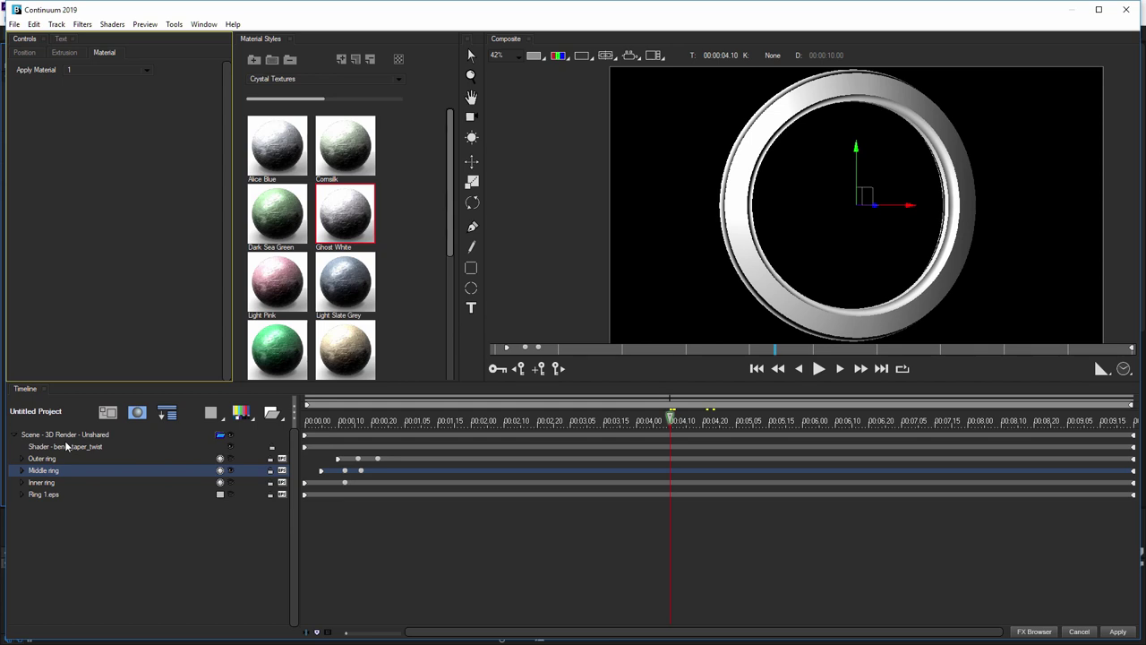
pyautogui.click(440, 324)
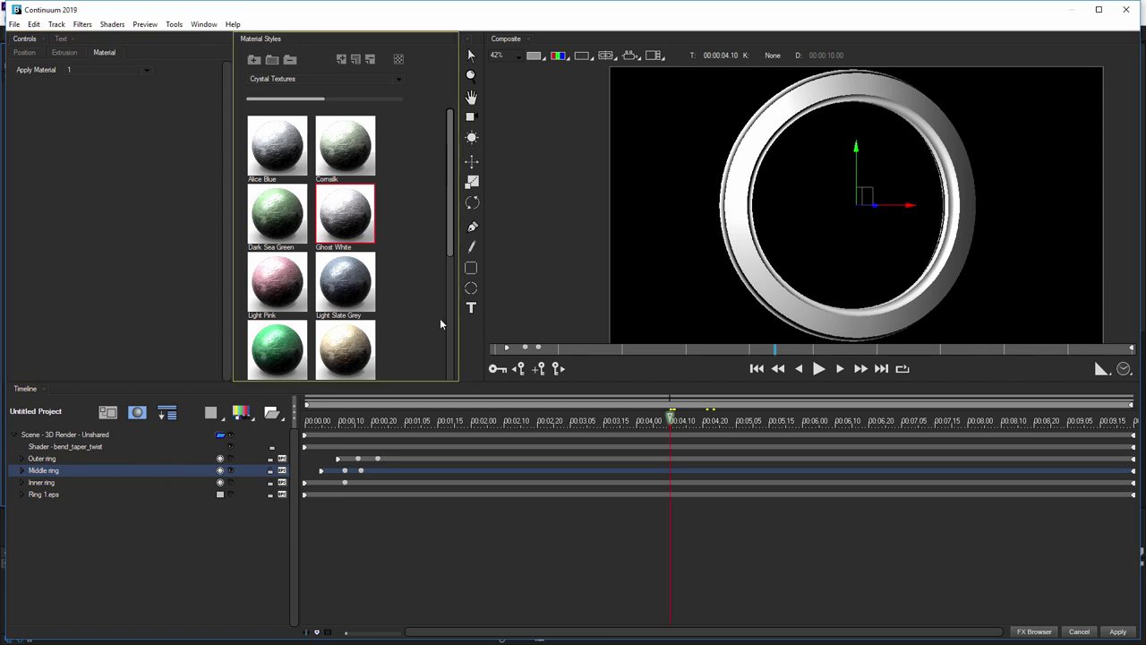
pyautogui.moveTo(451, 189); pyautogui.dragTo(454, 130)
pyautogui.click(348, 219)
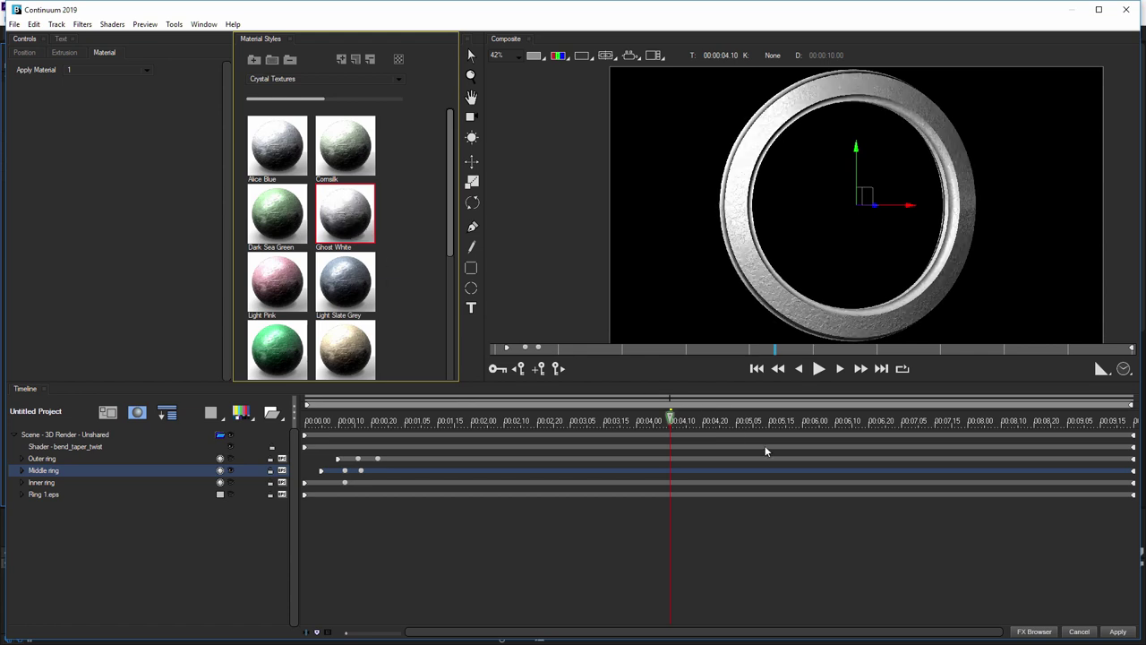
pyautogui.moveTo(710, 423); pyautogui.dragTo(426, 426)
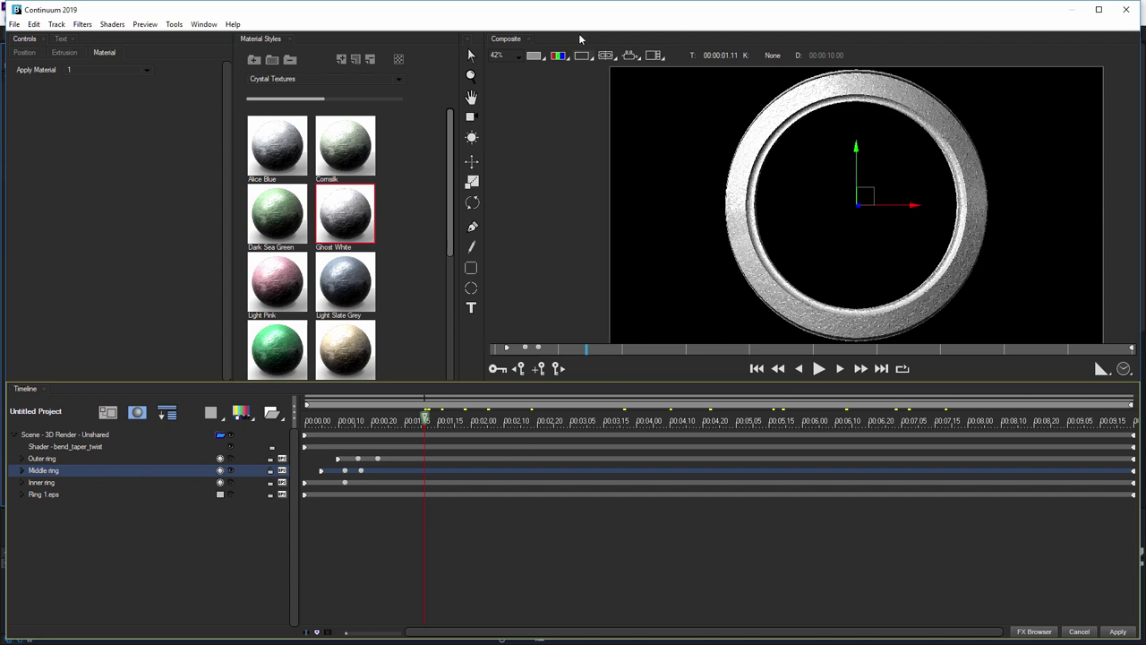
pyautogui.click(503, 57)
pyautogui.click(532, 112)
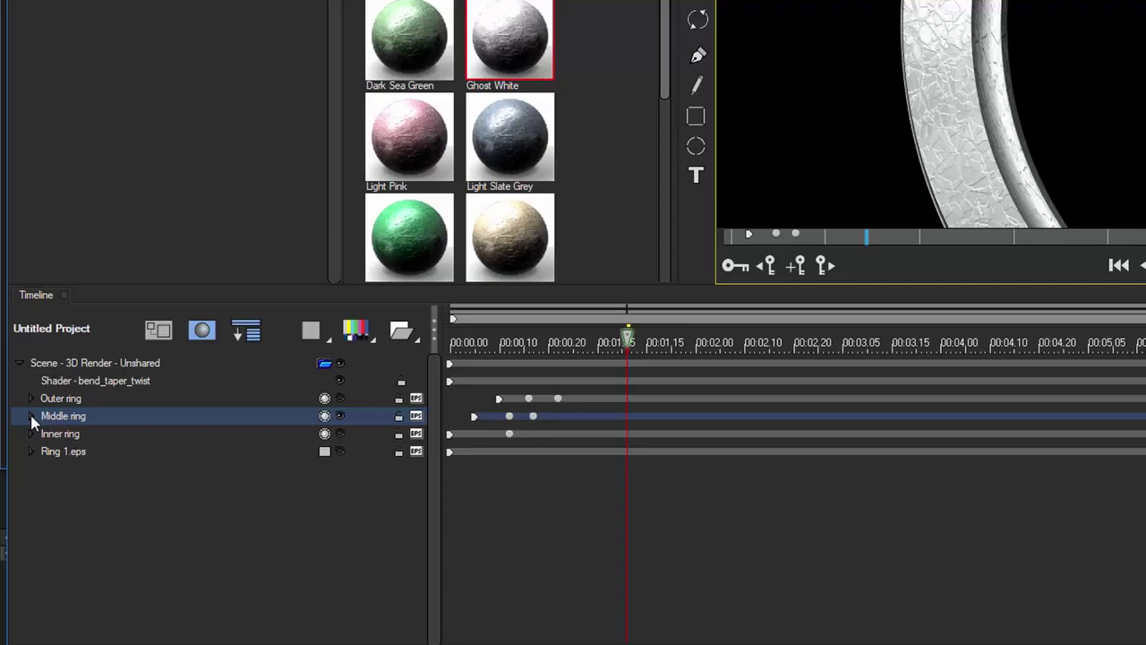
# Expand the Middle ring and its Front Material to inspect the Bump-Reflection settings
pyautogui.click(21, 470)
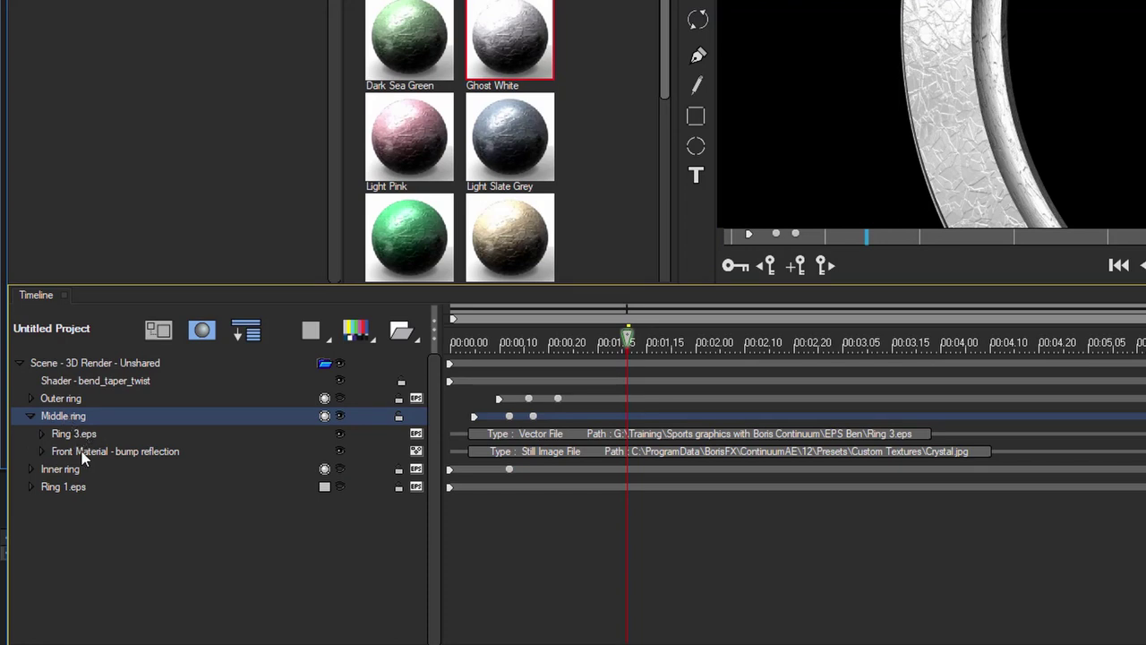
pyautogui.click(54, 452)
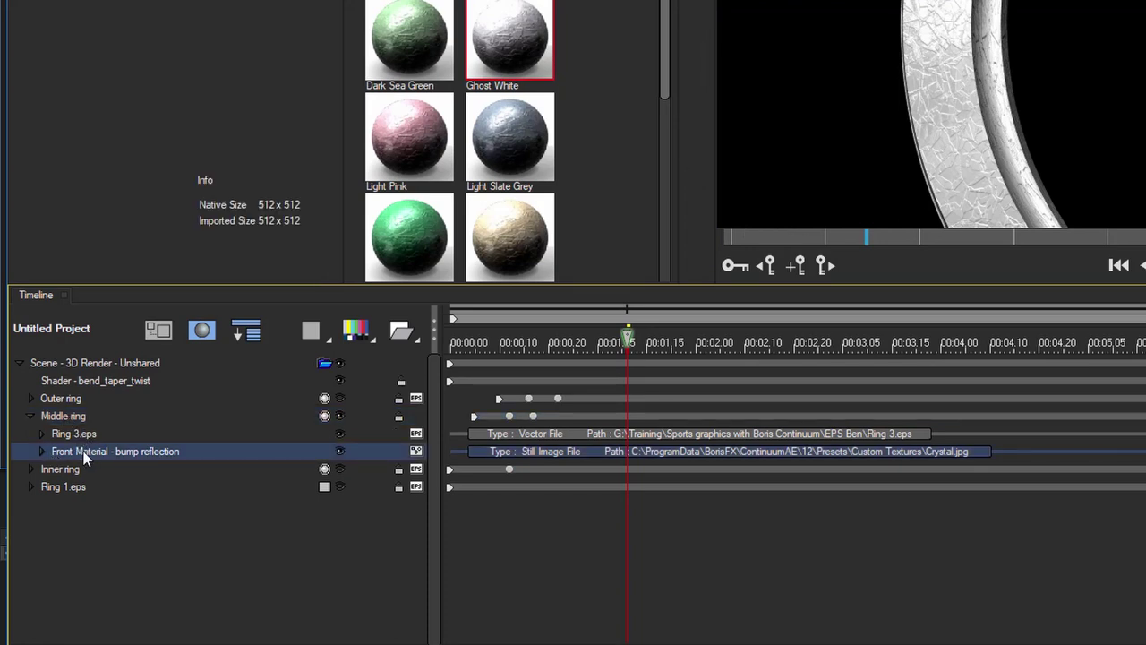
pyautogui.doubleClick(86, 453)
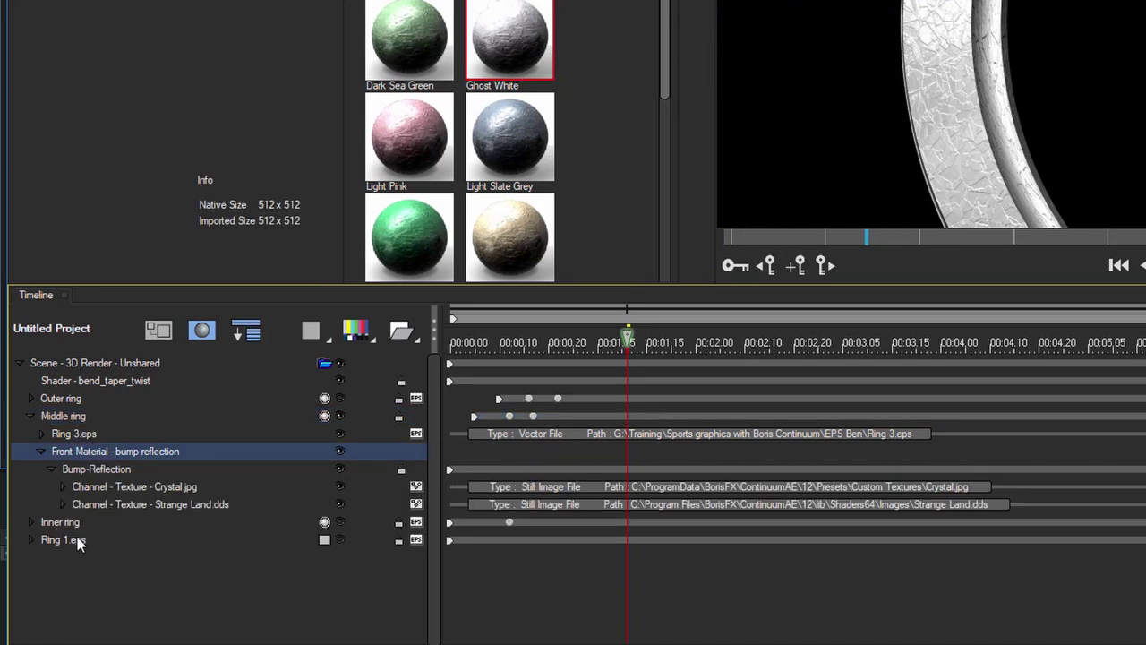
pyautogui.click(62, 469)
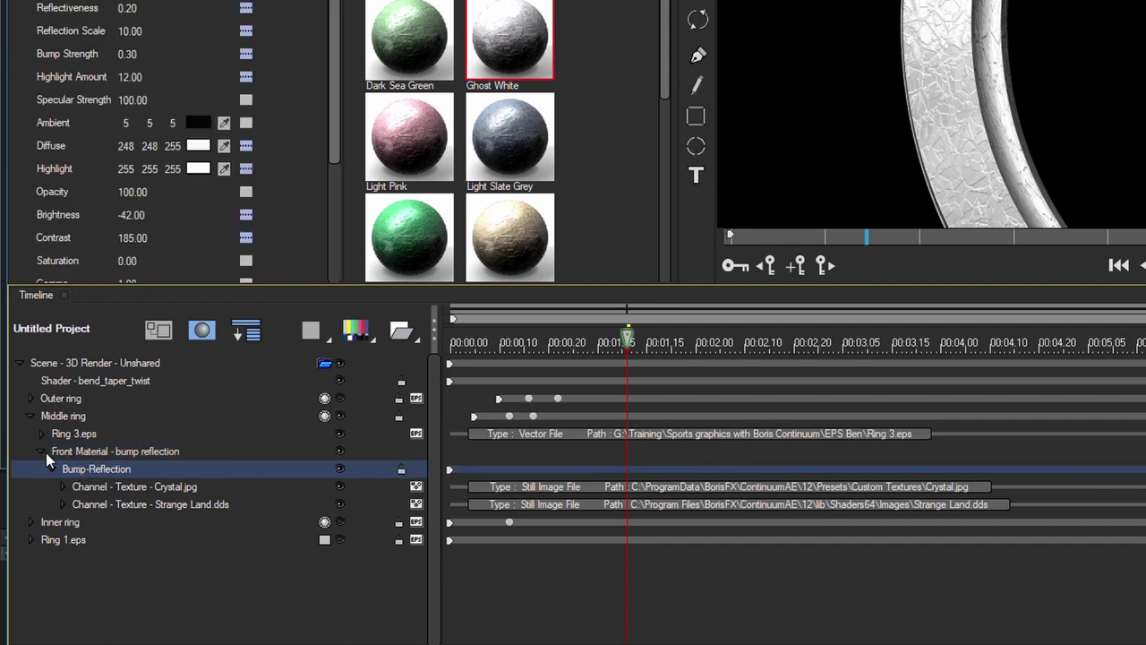
pyautogui.click(40, 451)
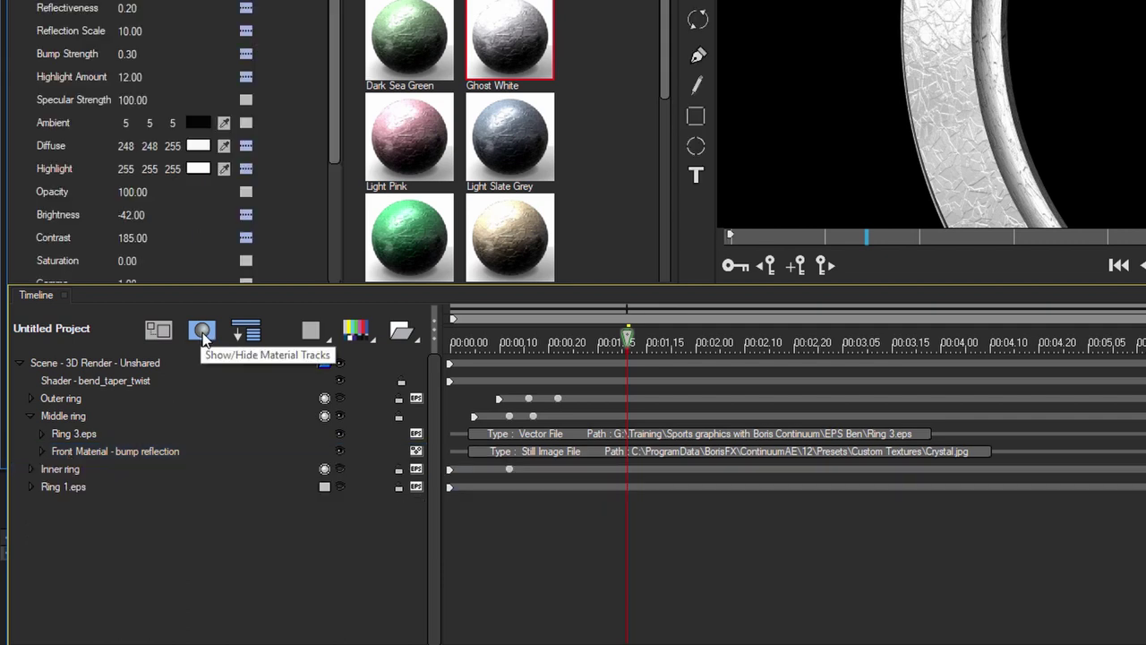
# Toggle Show/Hide Material Tracks to reveal the Crystal.jpg texture and front material tracks
pyautogui.click(202, 331)
pyautogui.click(203, 331)
pyautogui.click(203, 331)
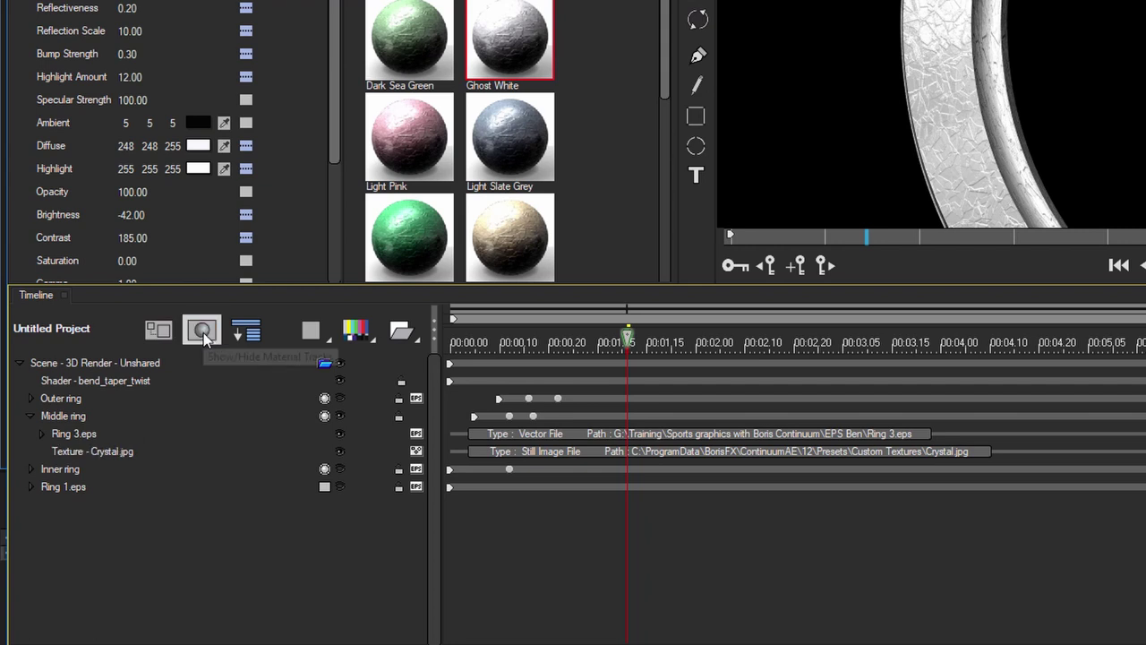
pyautogui.click(205, 333)
pyautogui.click(206, 334)
pyautogui.click(206, 334)
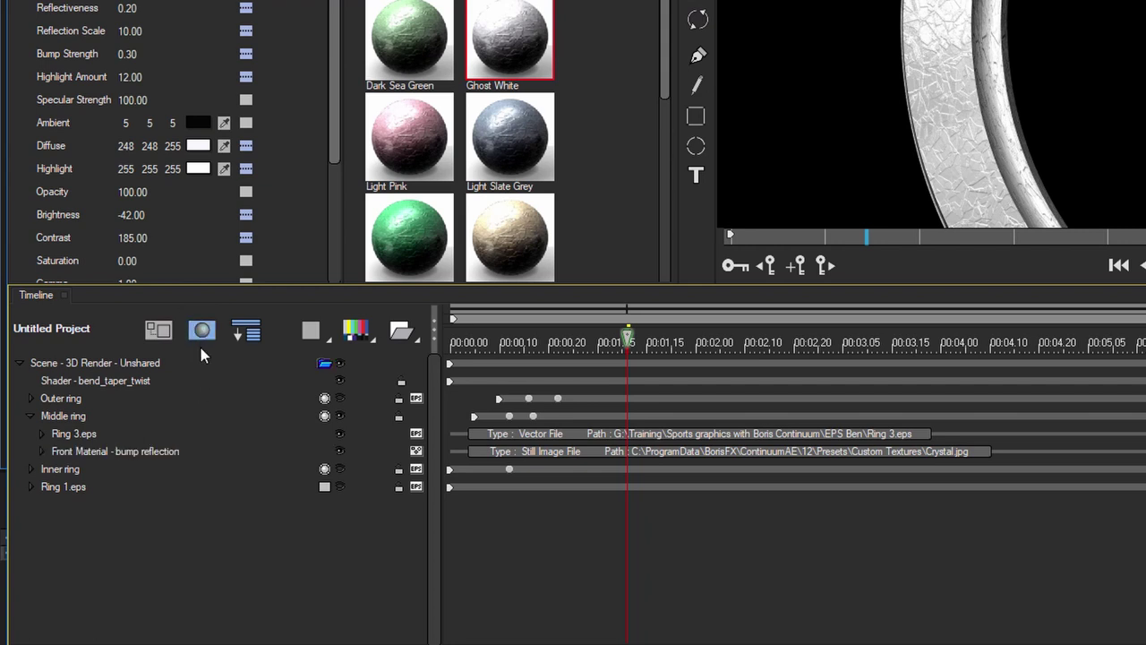
pyautogui.click(206, 334)
pyautogui.click(206, 334)
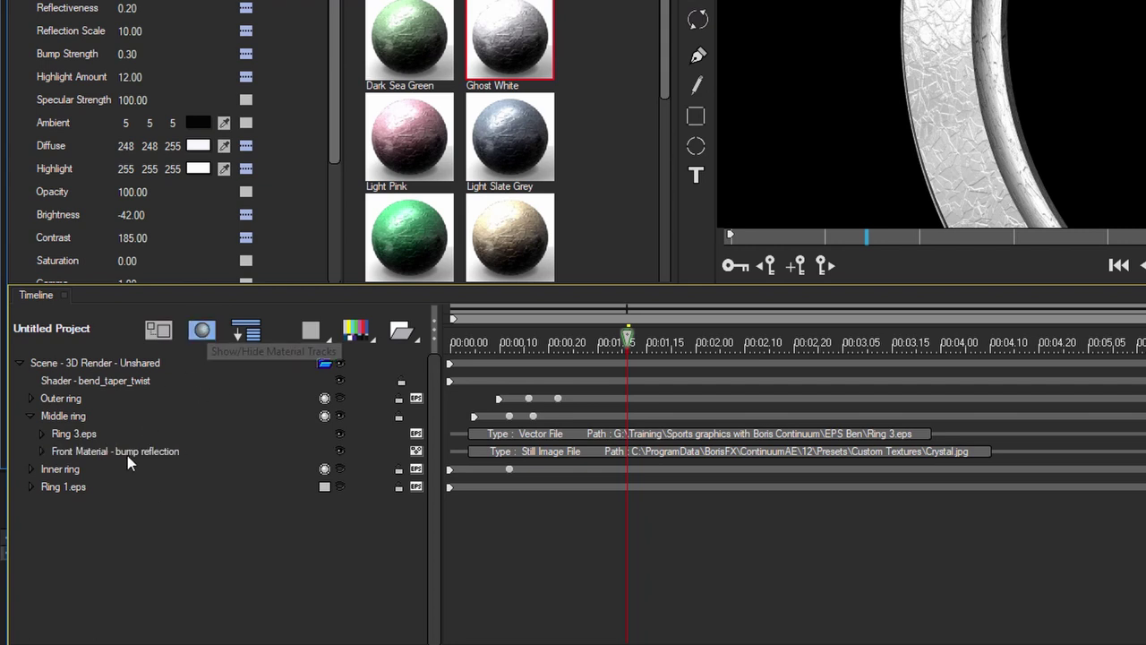
pyautogui.click(206, 333)
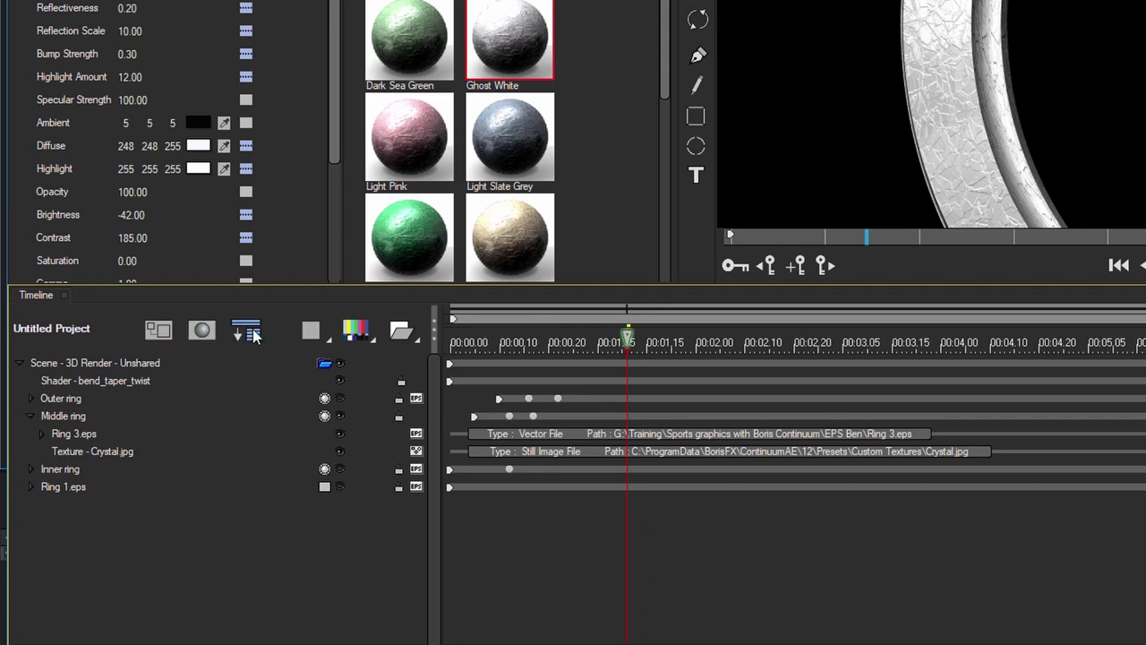
# Expand every layer's parameter tracks with Smart View and scroll through them
pyautogui.click(251, 334)
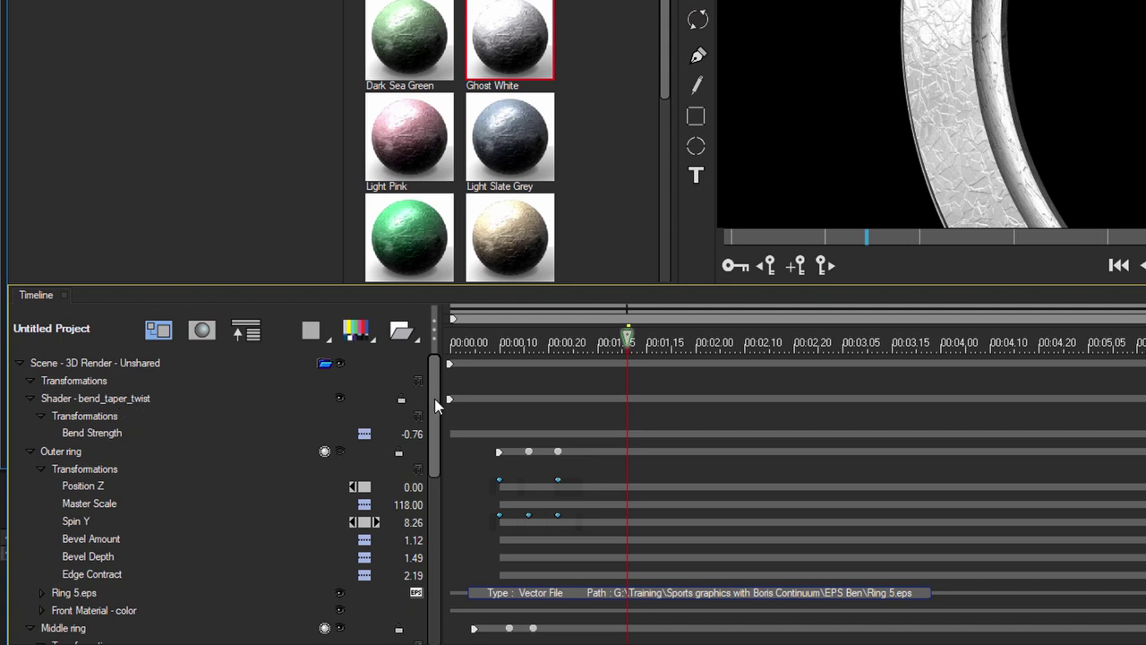
pyautogui.scroll(-8, 434, 402)
pyautogui.scroll(8, 421, 376)
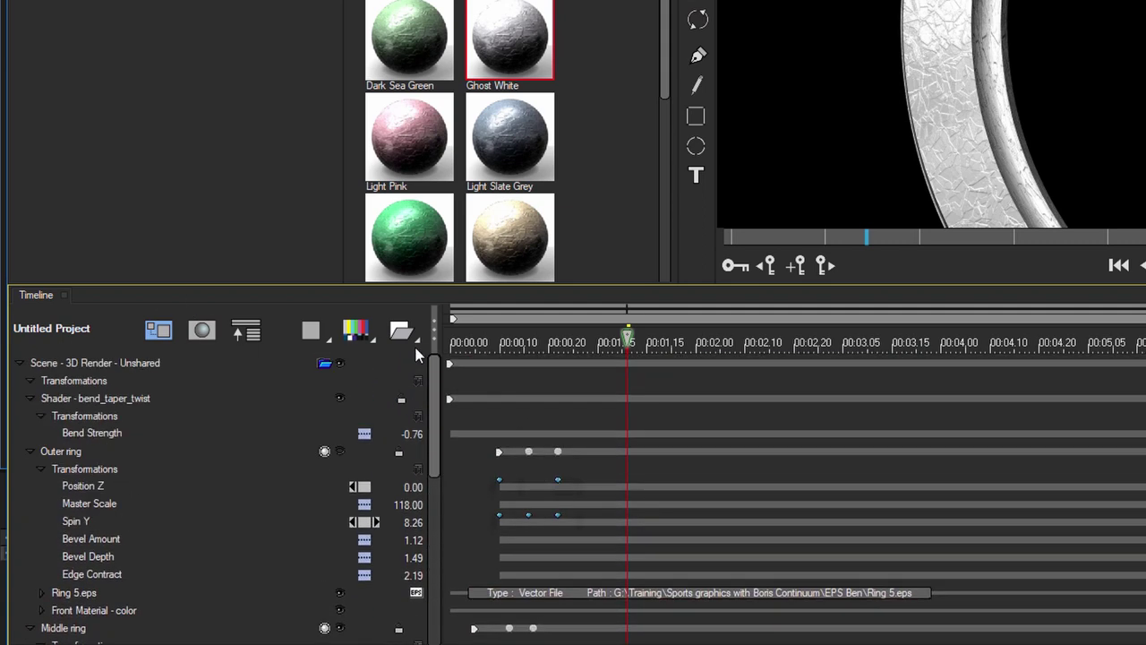
pyautogui.scroll(-5, 428, 502)
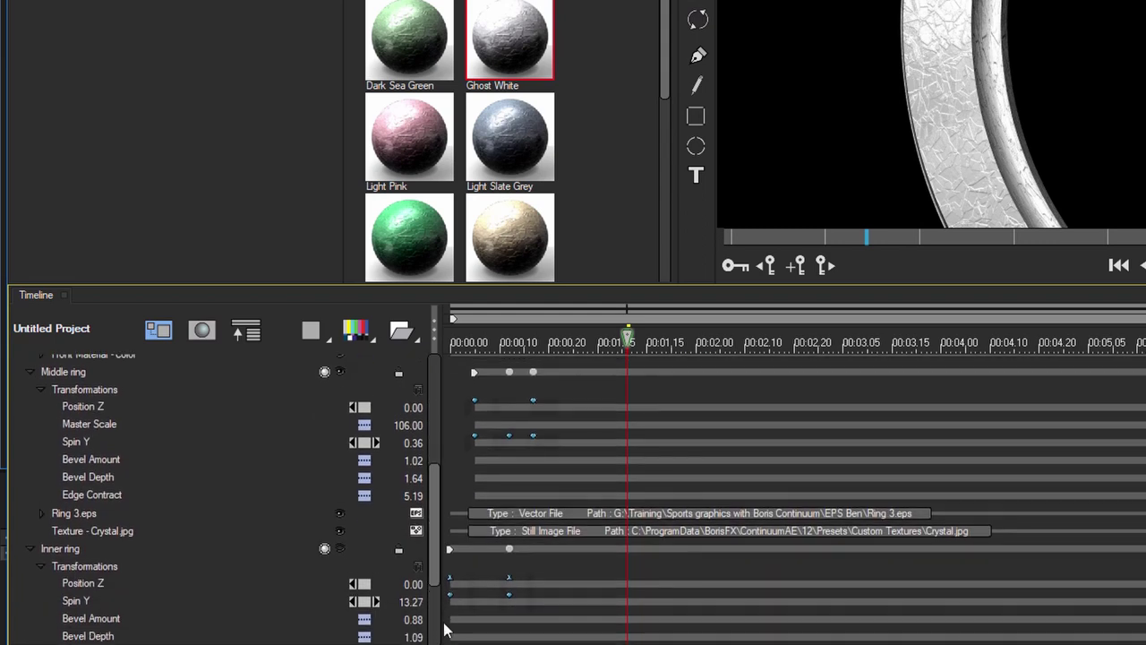
pyautogui.scroll(6, 437, 490)
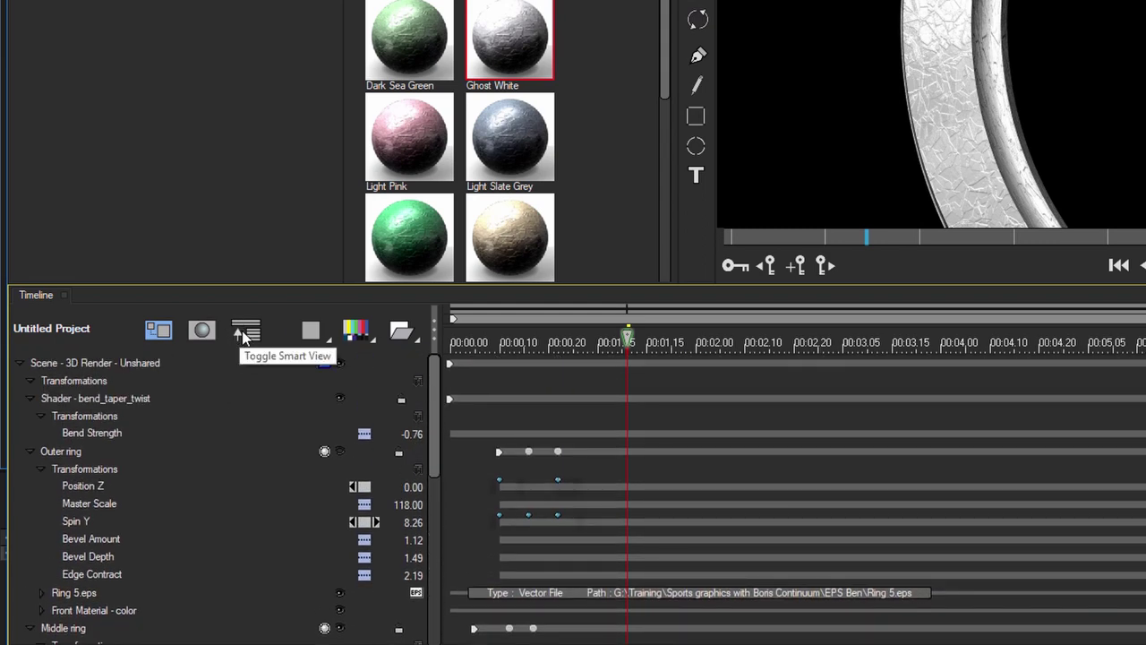
# Return to the compact layer list and re-expand the Middle ring's front material
pyautogui.click(239, 341)
pyautogui.click(204, 330)
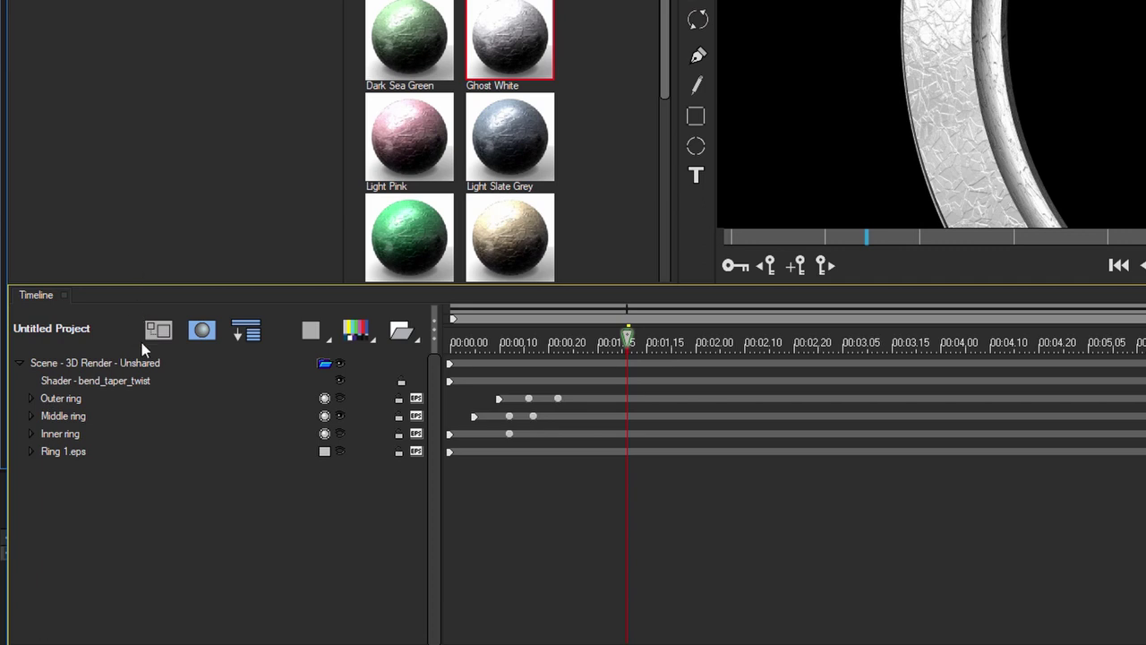
pyautogui.click(30, 416)
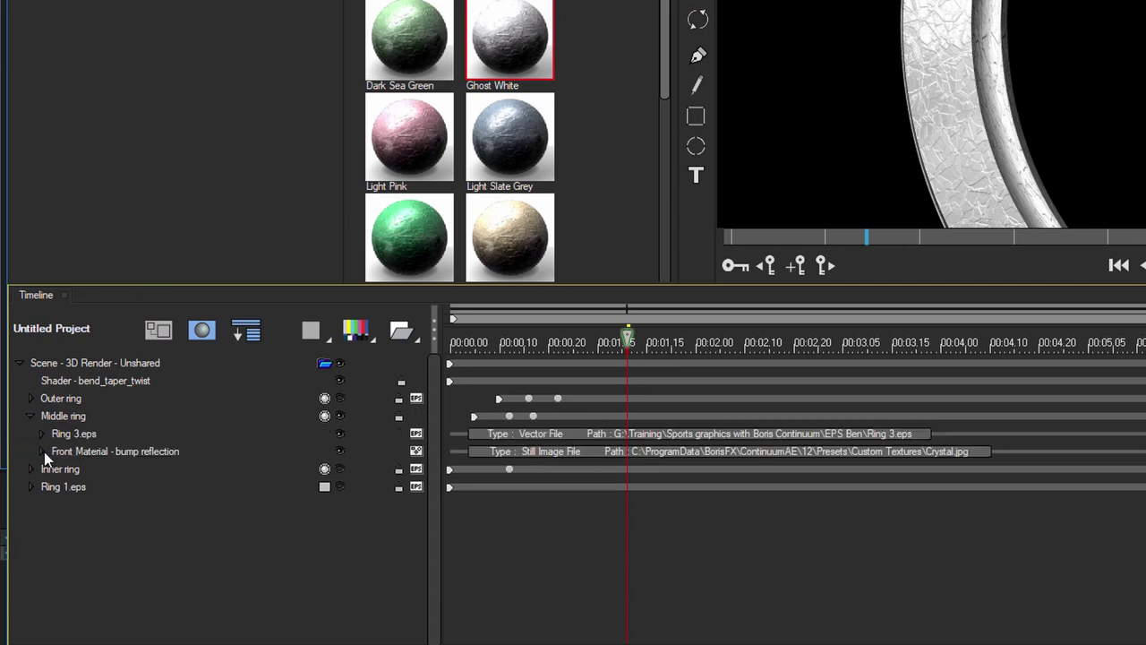
pyautogui.click(42, 450)
# Set the middle ring's Bump-Reflection Bump Strength to 0.15 and Reflectiveness to 0.25
pyautogui.click(106, 467)
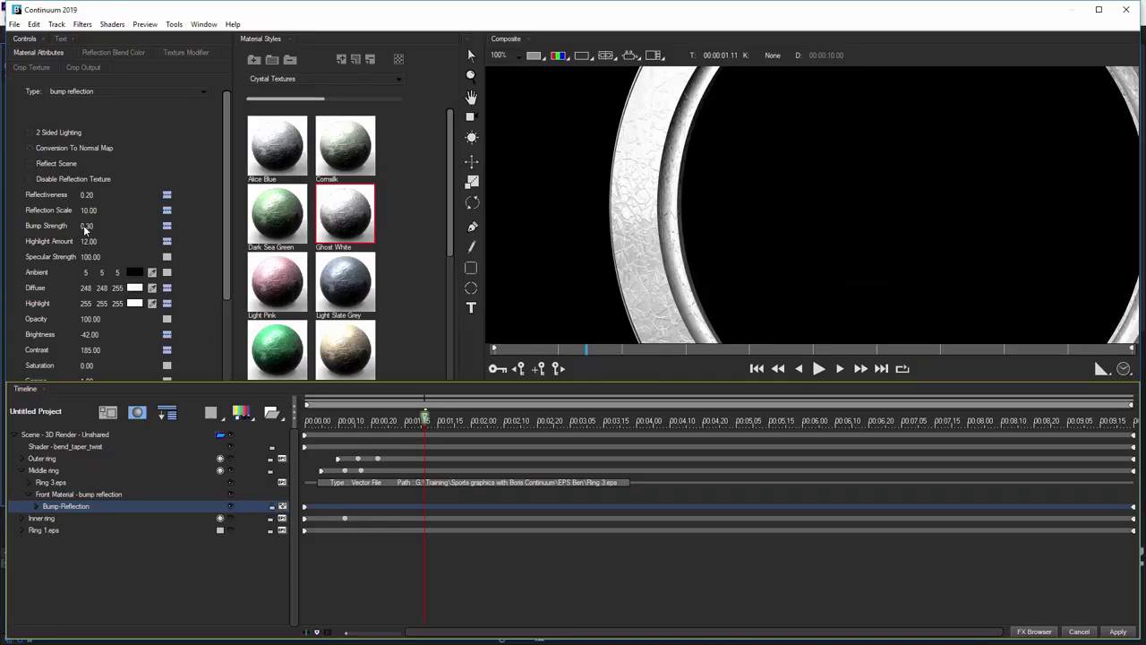
pyautogui.moveTo(83, 225)
pyautogui.mouseDown()
pyautogui.moveTo(74, 225)
pyautogui.moveTo(81, 208)
pyautogui.mouseUp()
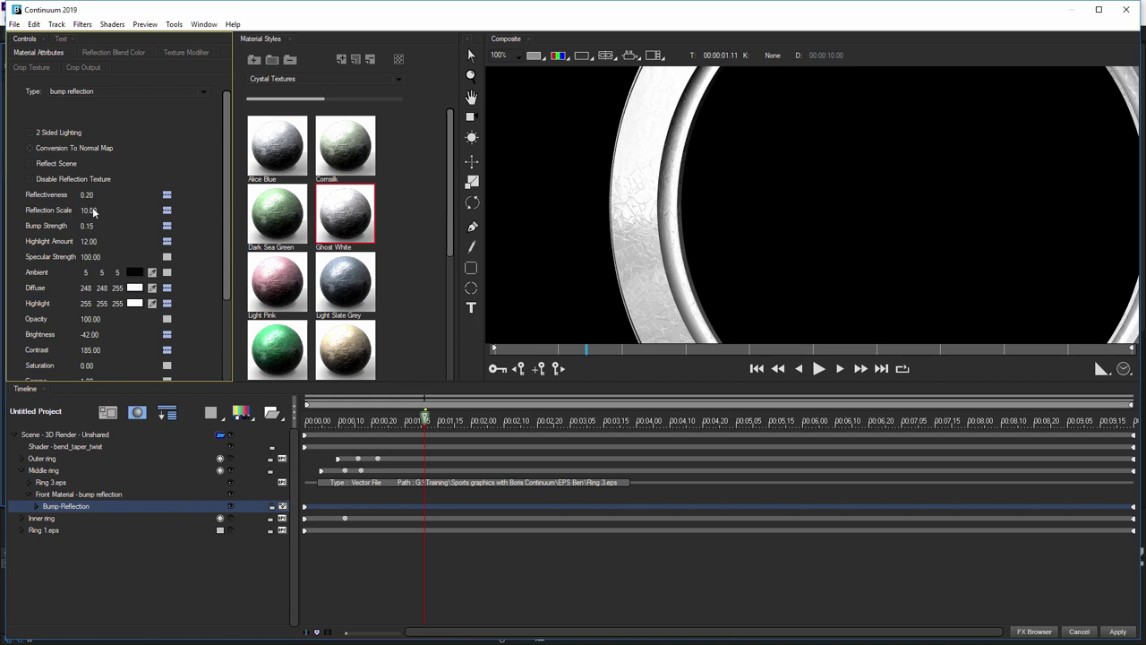
pyautogui.moveTo(91, 195); pyautogui.dragTo(86, 195)
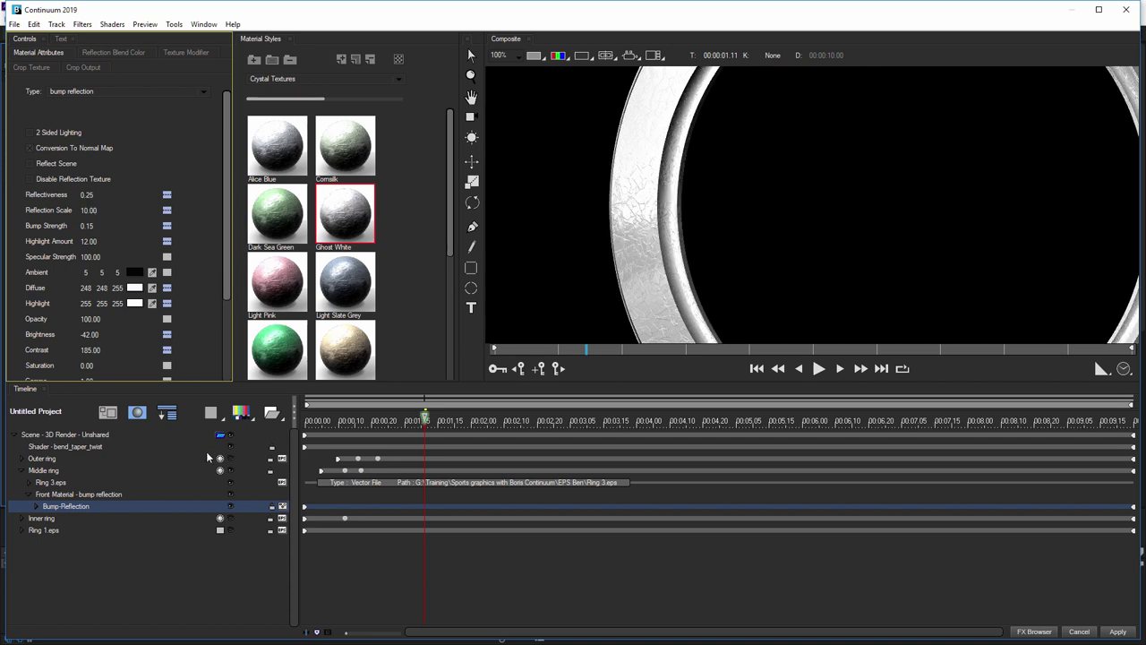
pyautogui.click(231, 470)
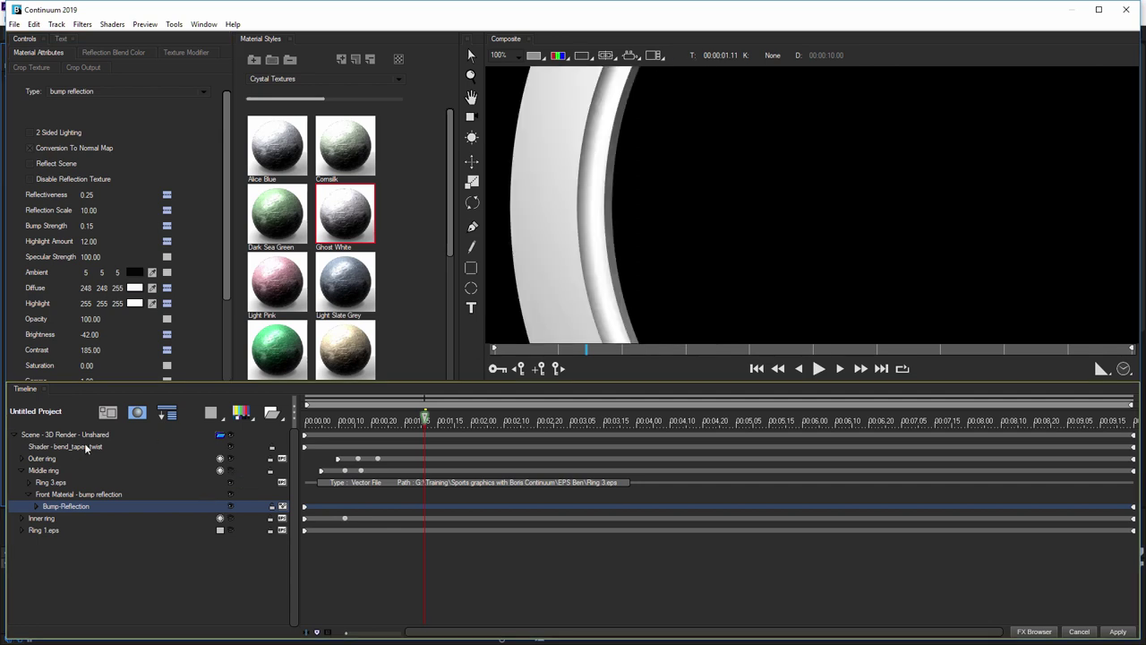
pyautogui.click(65, 456)
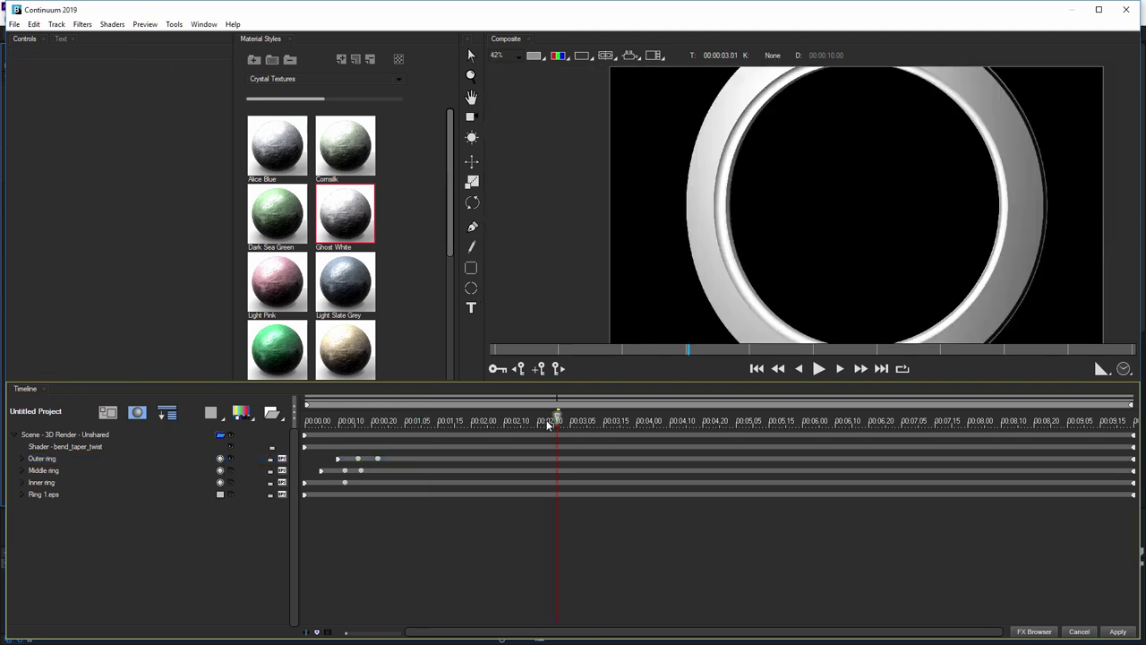
# Give the Outer ring two materials and select its new Extrusion Material
pyautogui.click(723, 421)
pyautogui.moveTo(899, 421); pyautogui.dragTo(583, 421)
pyautogui.click(27, 460)
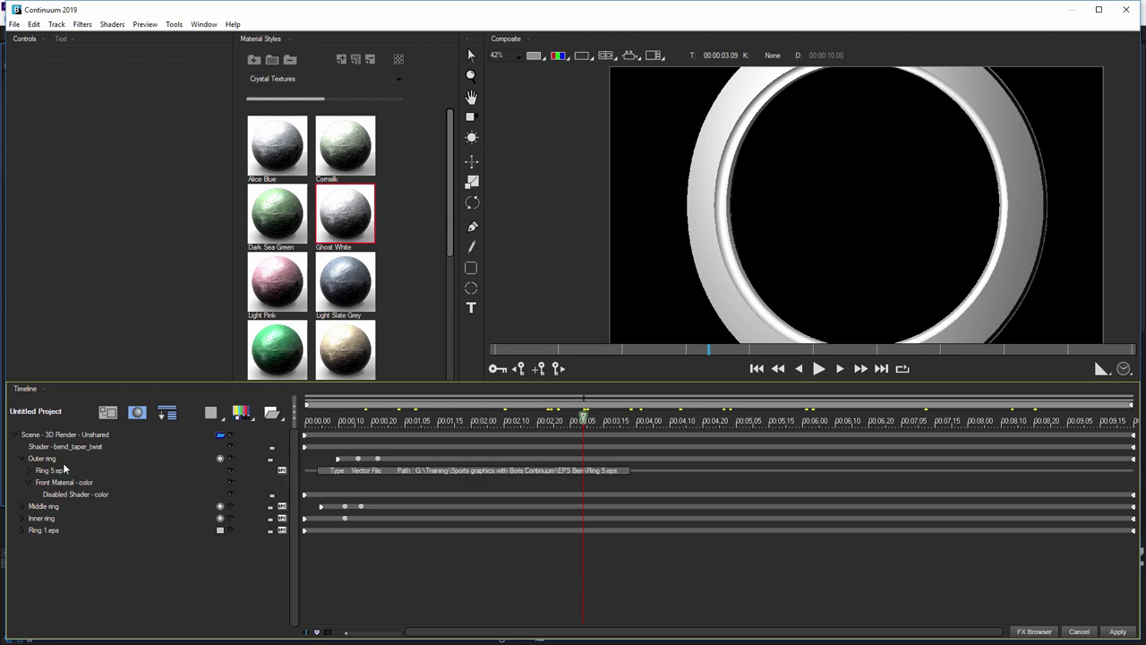
pyautogui.click(64, 463)
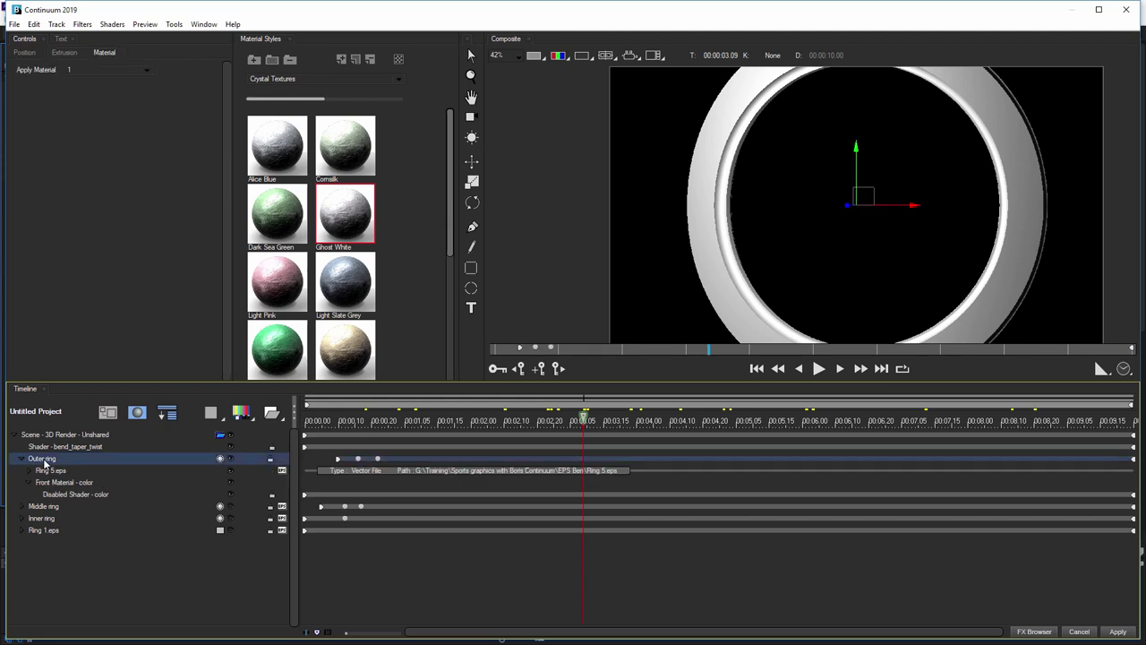
pyautogui.click(98, 71)
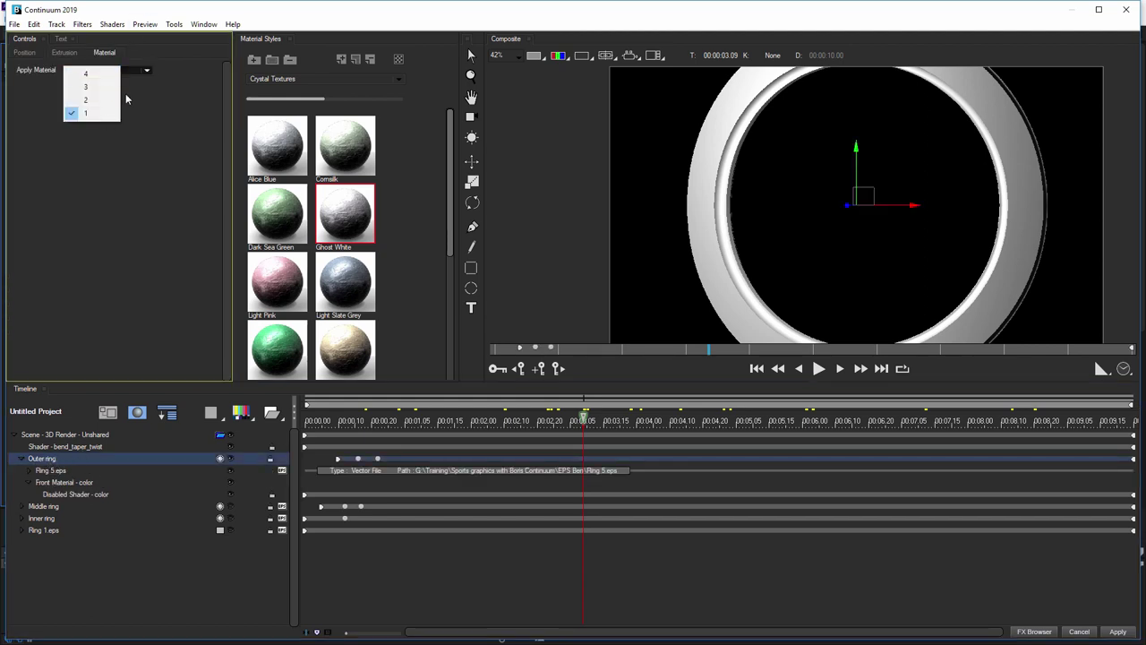
pyautogui.click(93, 101)
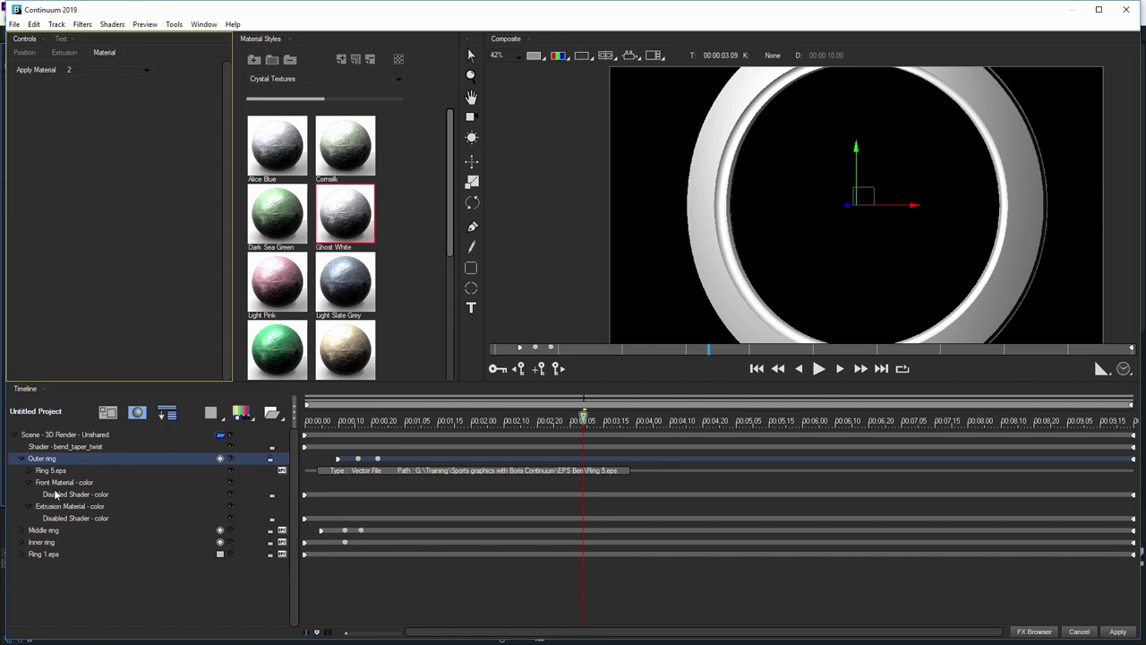
pyautogui.click(79, 506)
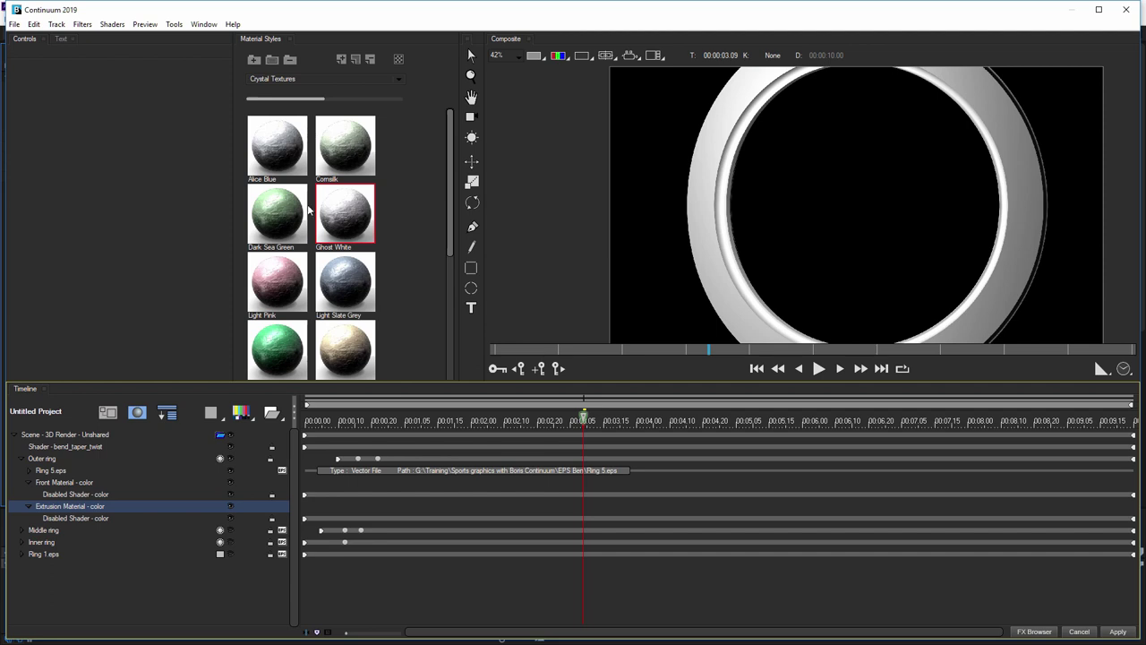
# Apply Ghost White crystal to the outer ring's extrusion and preview at about three seconds
pyautogui.doubleClick(342, 215)
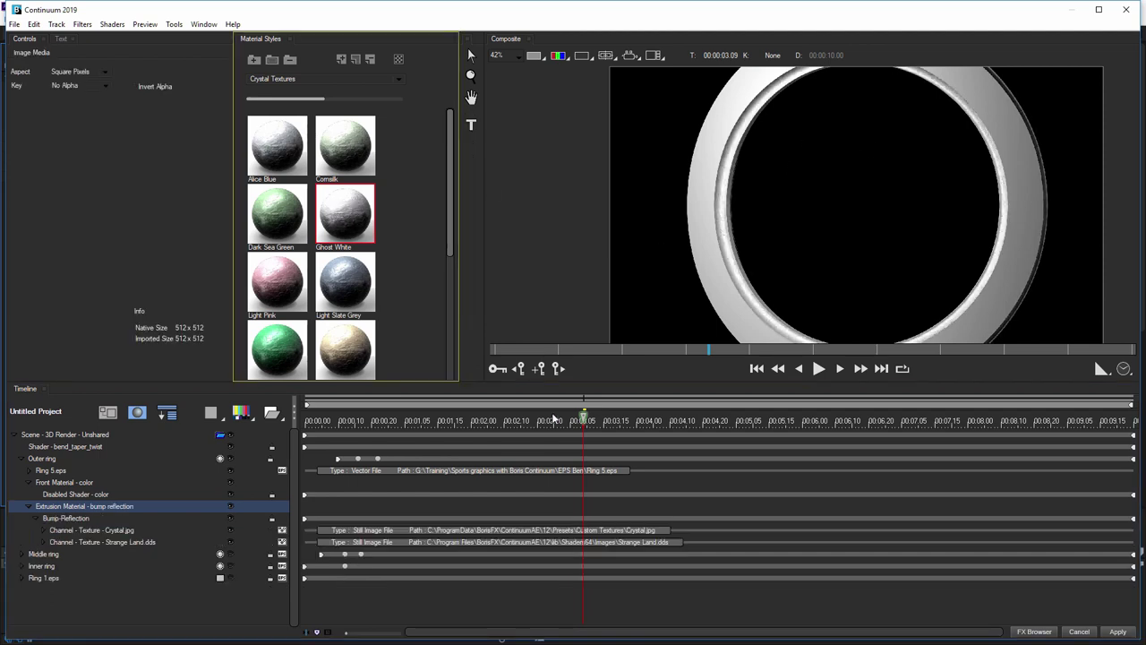
pyautogui.moveTo(891, 417); pyautogui.dragTo(630, 418)
pyautogui.moveTo(861, 406); pyautogui.dragTo(539, 423)
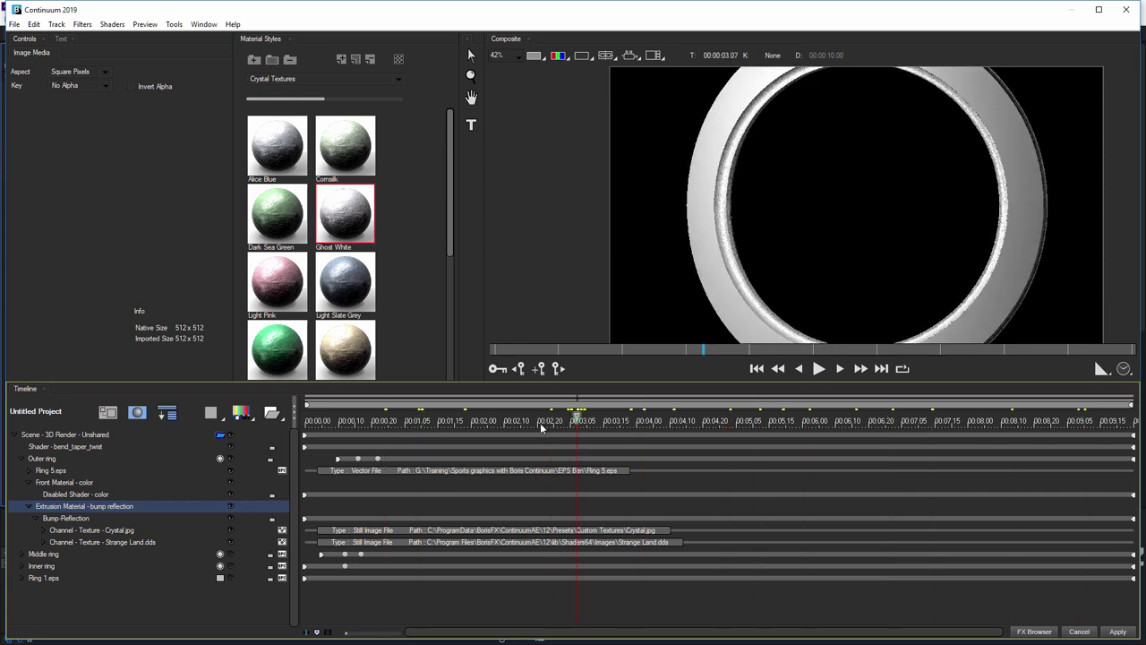
# Browse the Brushed Metals and Brushed Metal_Black and White styles, picking Gainsboro, then Ivory
pyautogui.click(300, 79)
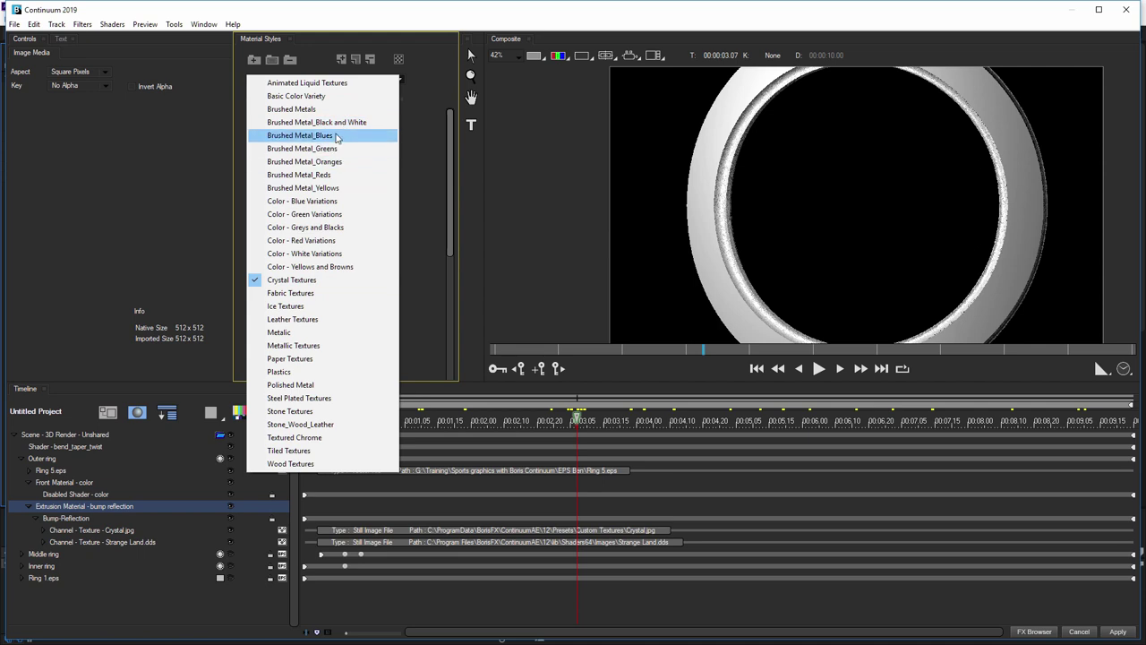
pyautogui.click(309, 109)
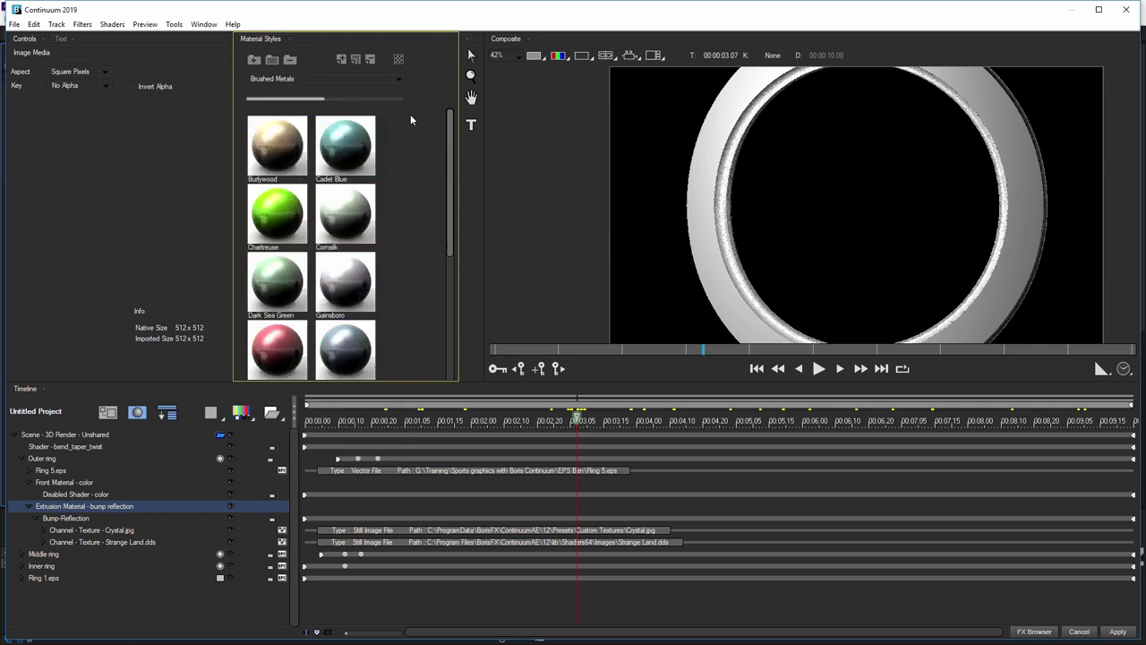
pyautogui.moveTo(450, 162); pyautogui.dragTo(437, 323)
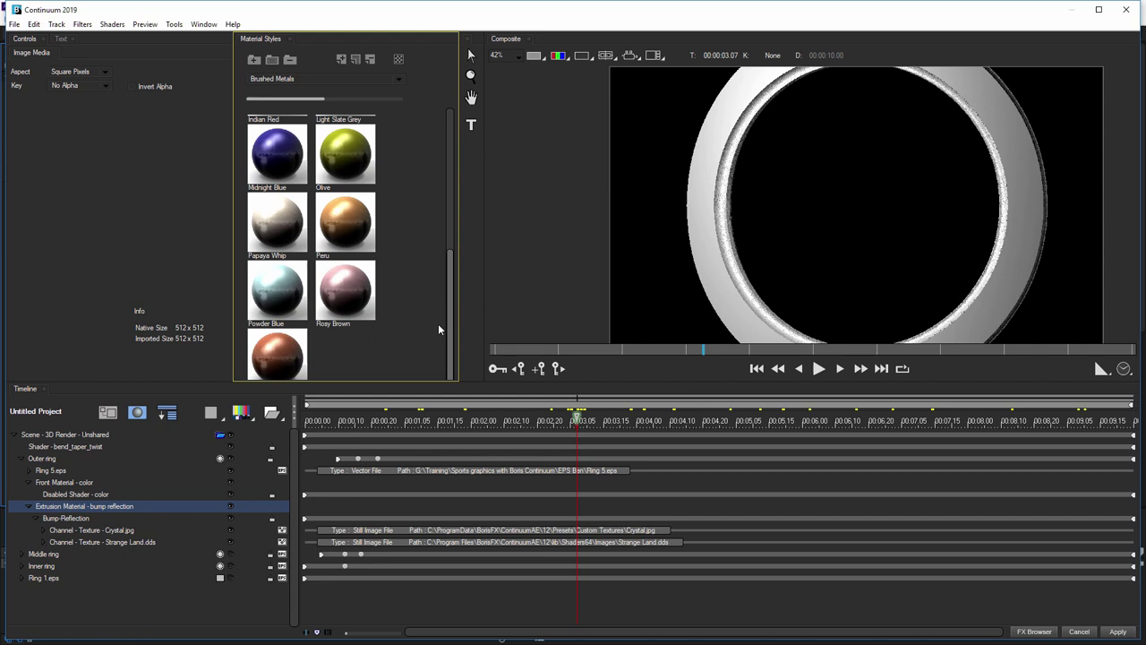
pyautogui.scroll(3, 440, 288)
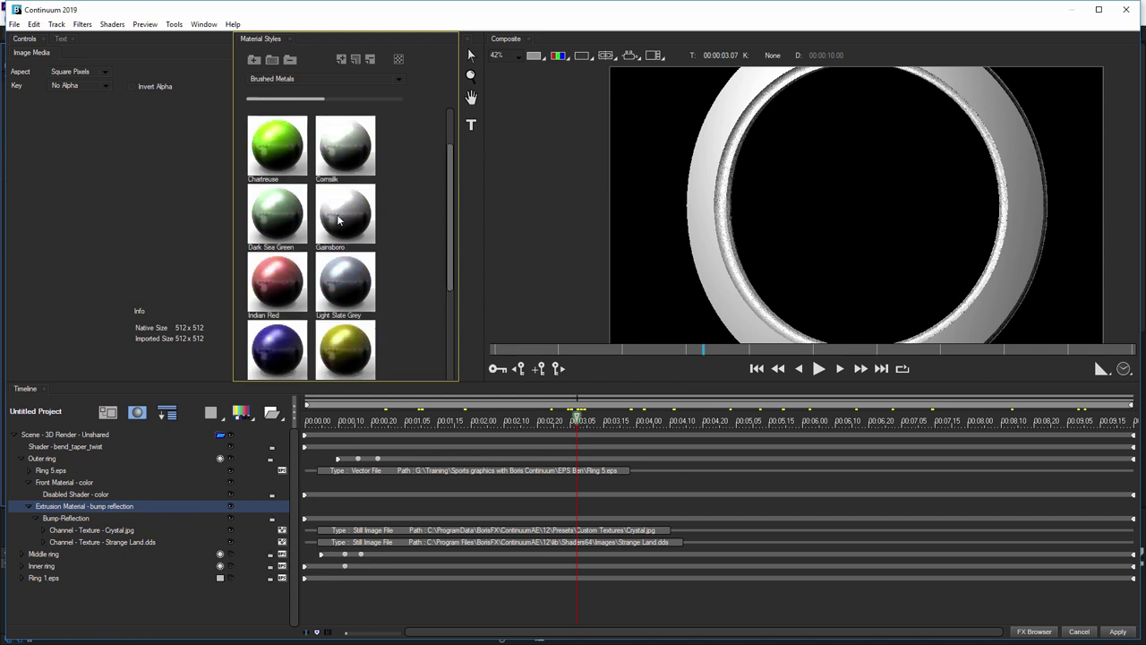
pyautogui.click(341, 220)
pyautogui.click(321, 80)
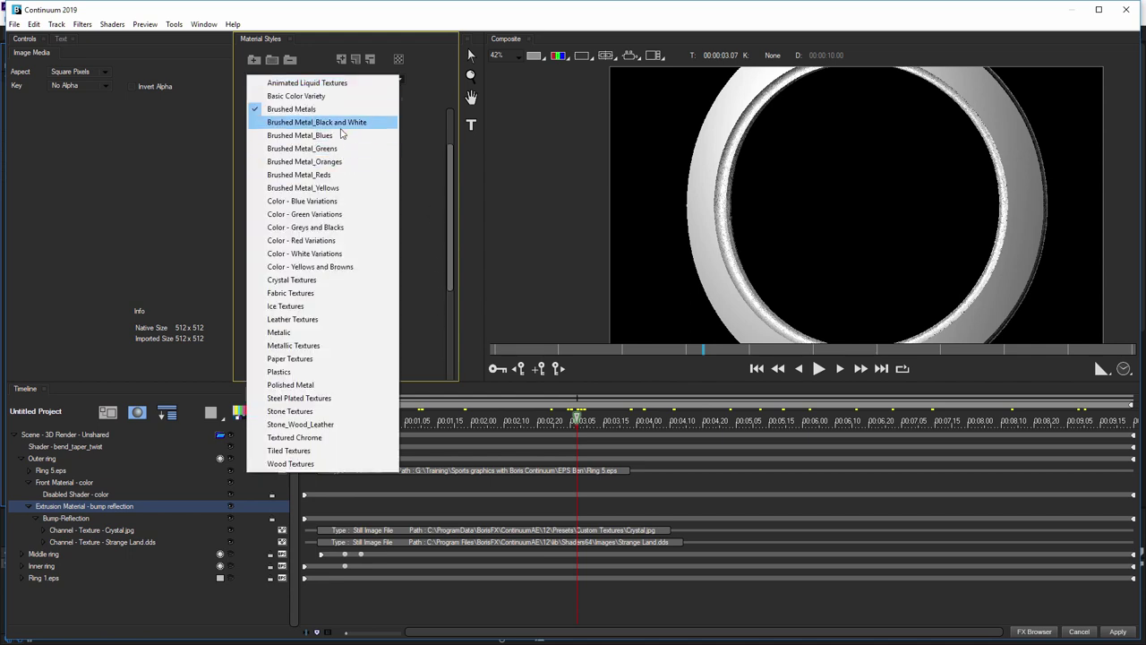
pyautogui.click(331, 124)
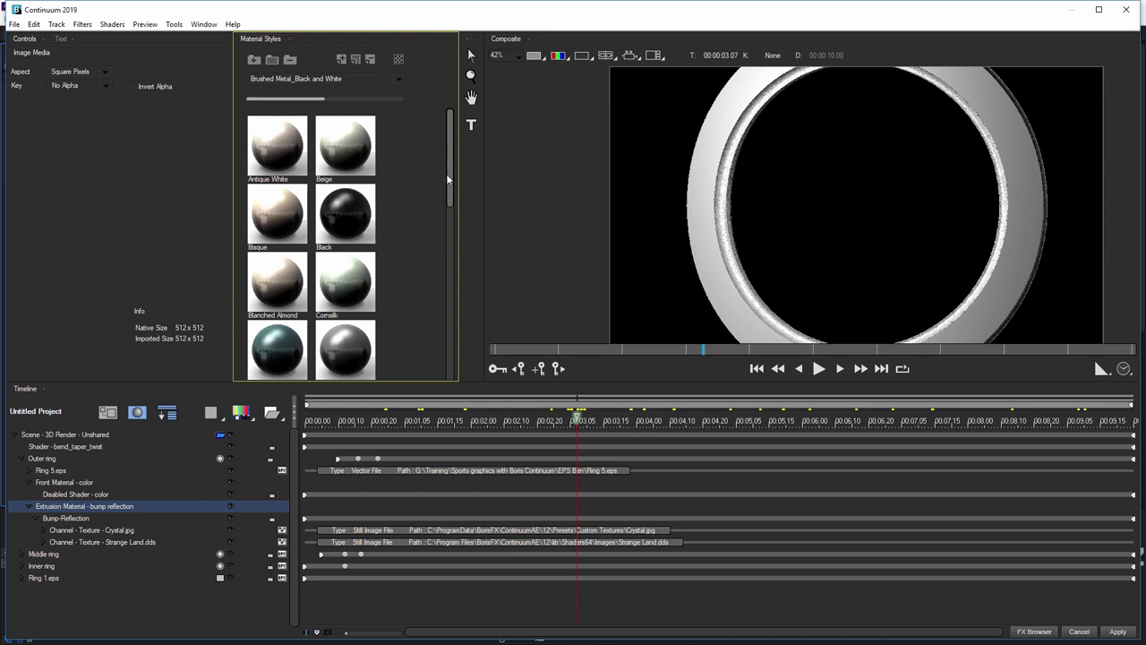
pyautogui.moveTo(446, 179); pyautogui.dragTo(442, 298)
pyautogui.click(350, 284)
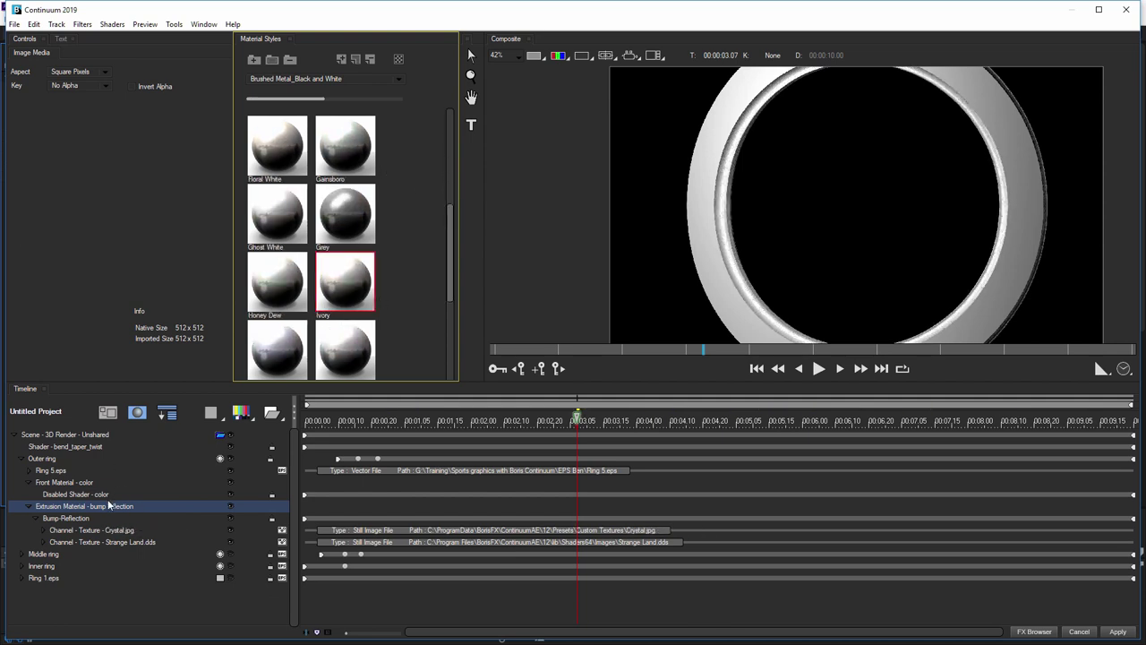
# Apply the Ivory brushed-metal material to the outer ring's front and play back the animation
pyautogui.click(29, 507)
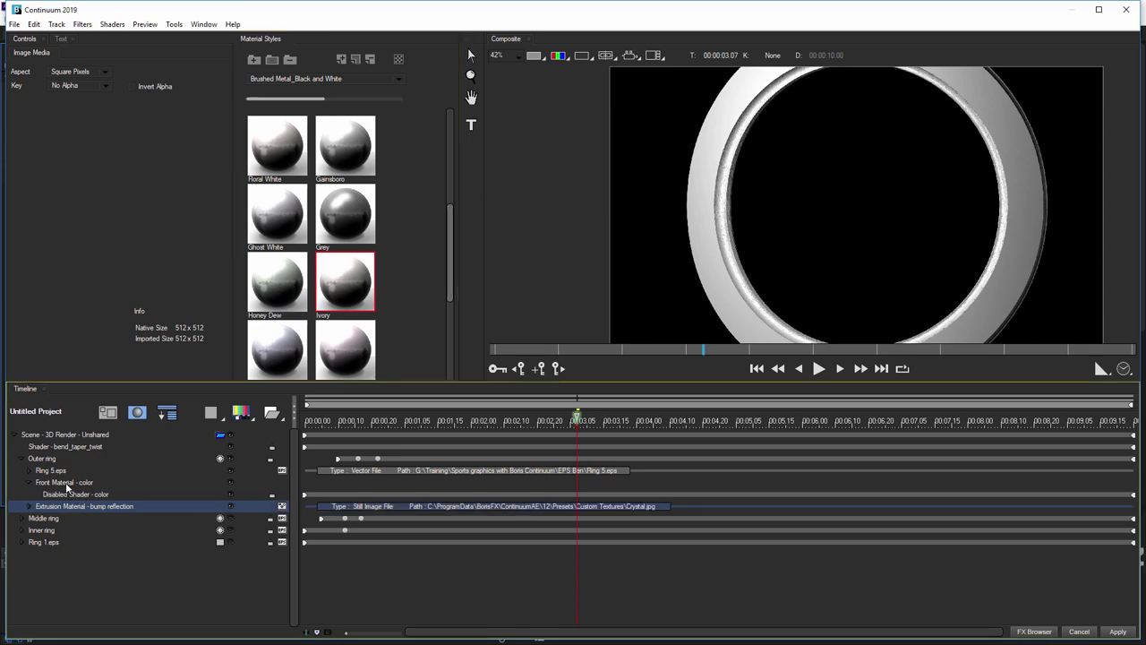
pyautogui.click(64, 482)
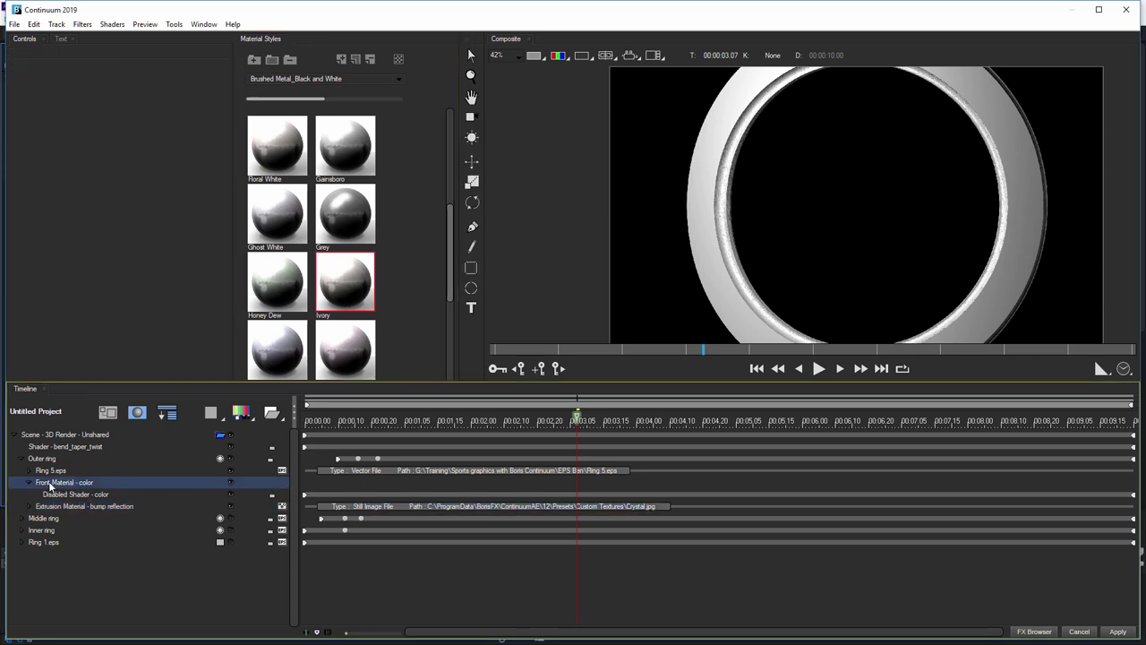
pyautogui.click(353, 290)
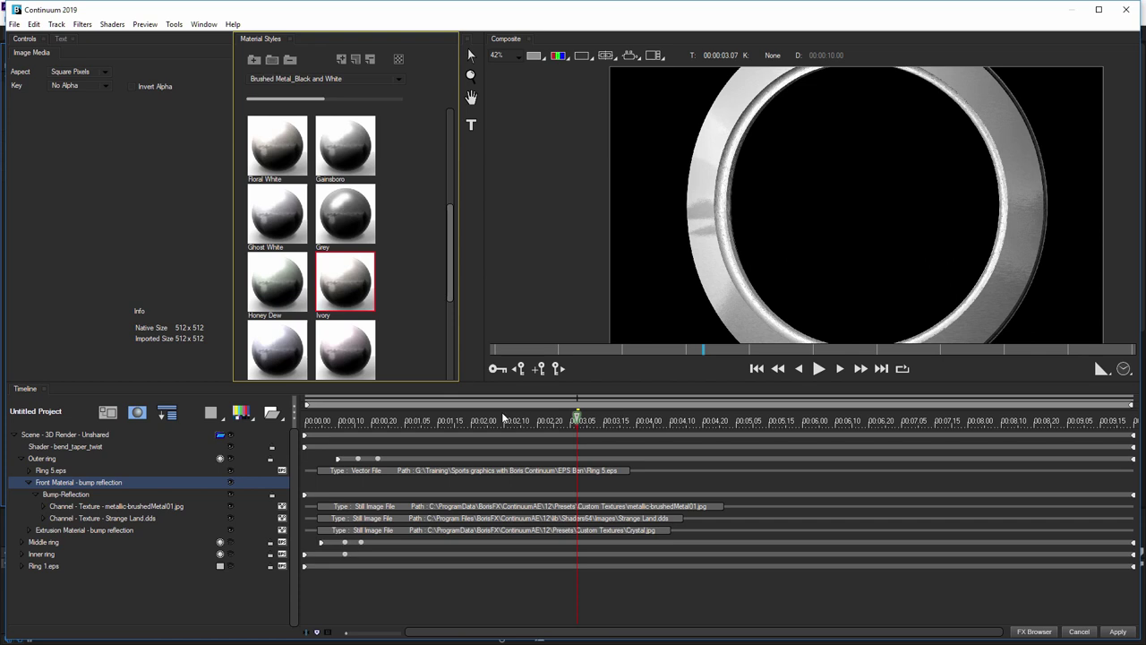
pyautogui.click(582, 424)
pyautogui.press('space')
pyautogui.moveTo(541, 420); pyautogui.dragTo(421, 420)
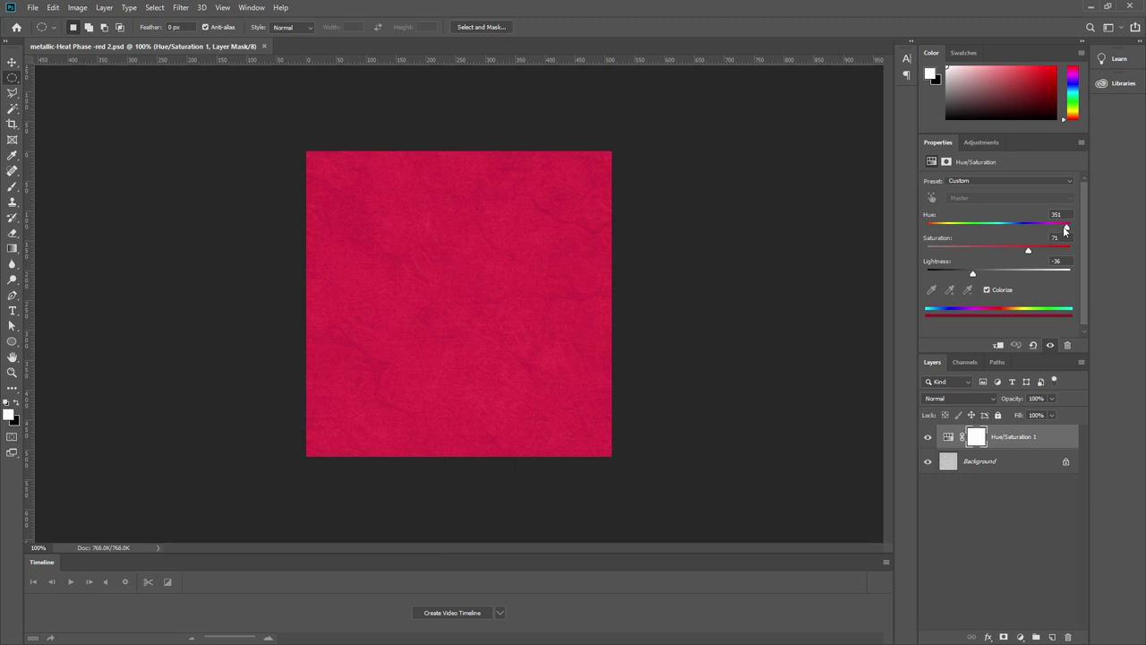
# Shift the texture's hue to 222 (blue) and save it as metallic-Heat Phase -blue 2.psd
pyautogui.moveTo(1065, 230); pyautogui.dragTo(1024, 253)
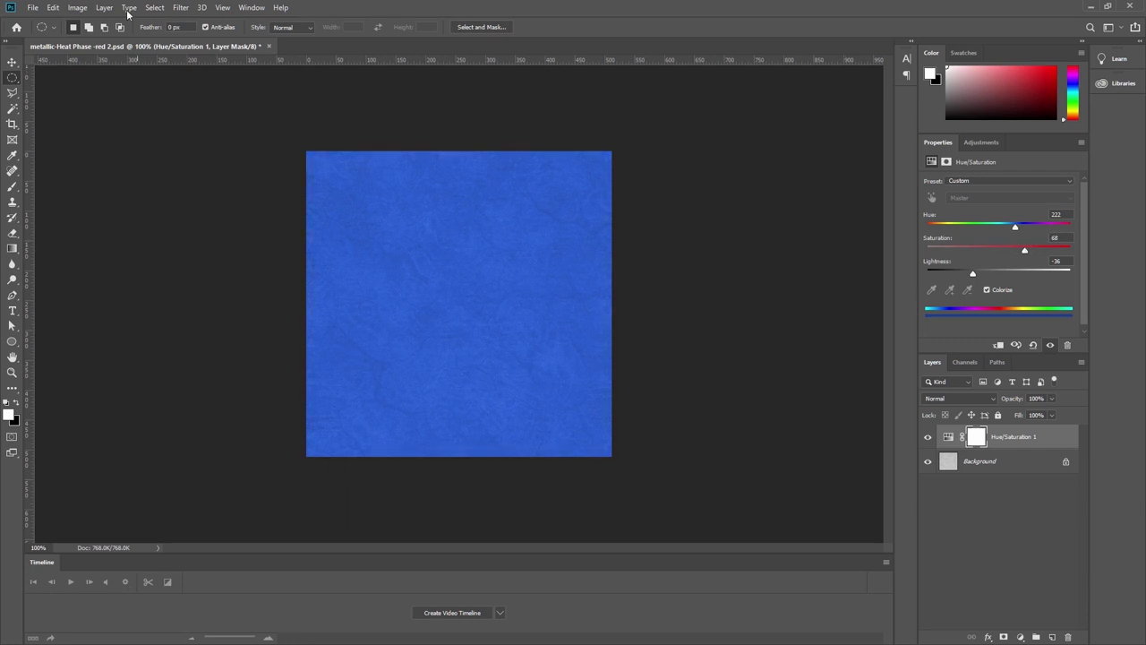
pyautogui.click(32, 7)
pyautogui.click(77, 142)
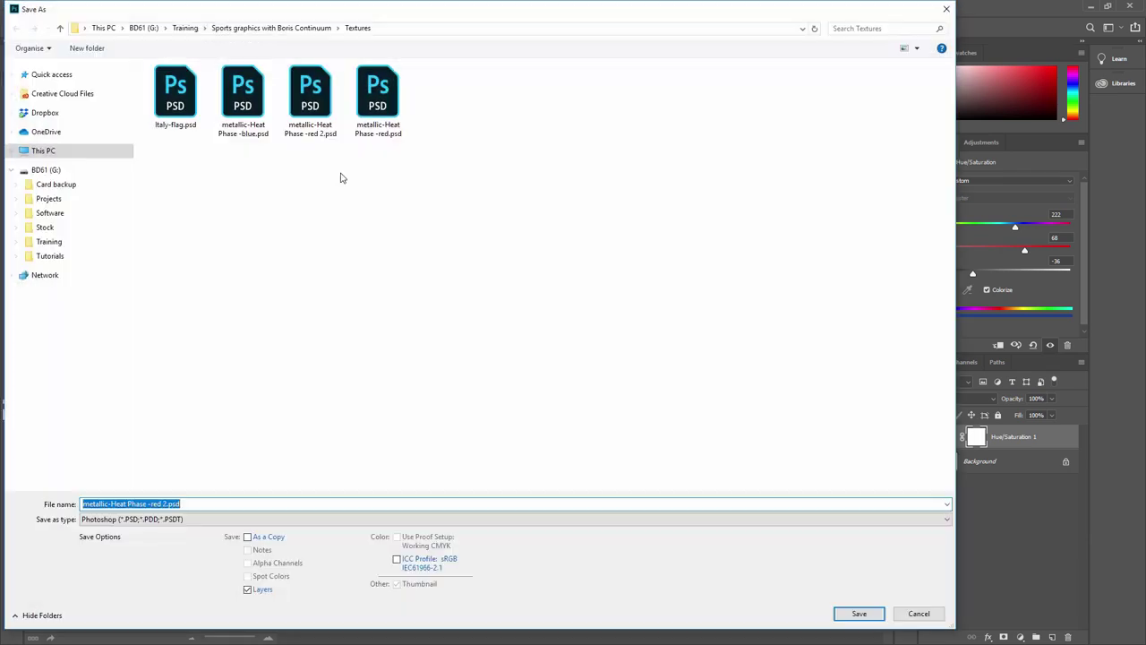
pyautogui.click(256, 102)
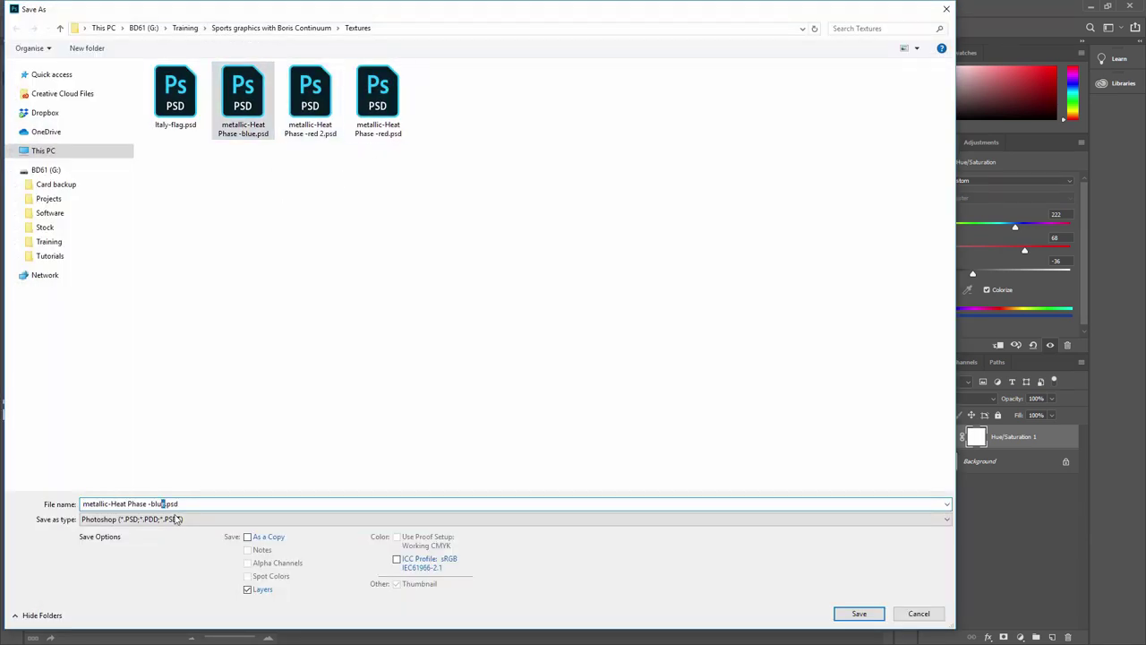
pyautogui.press('Right')
pyautogui.write('2')
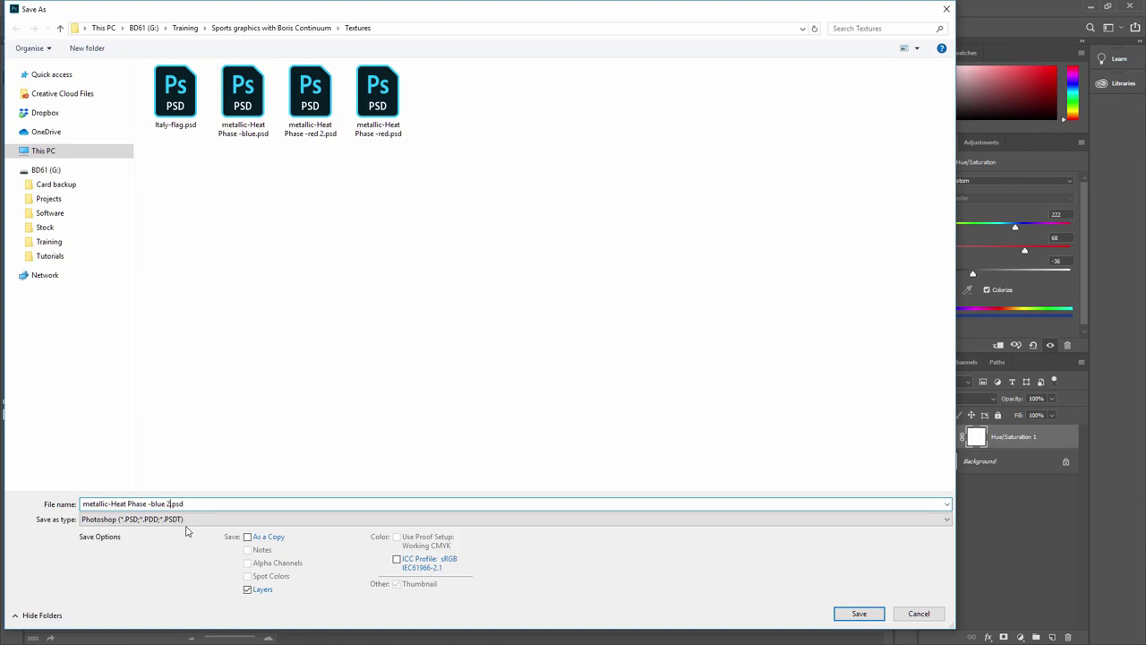
pyautogui.press('Return')
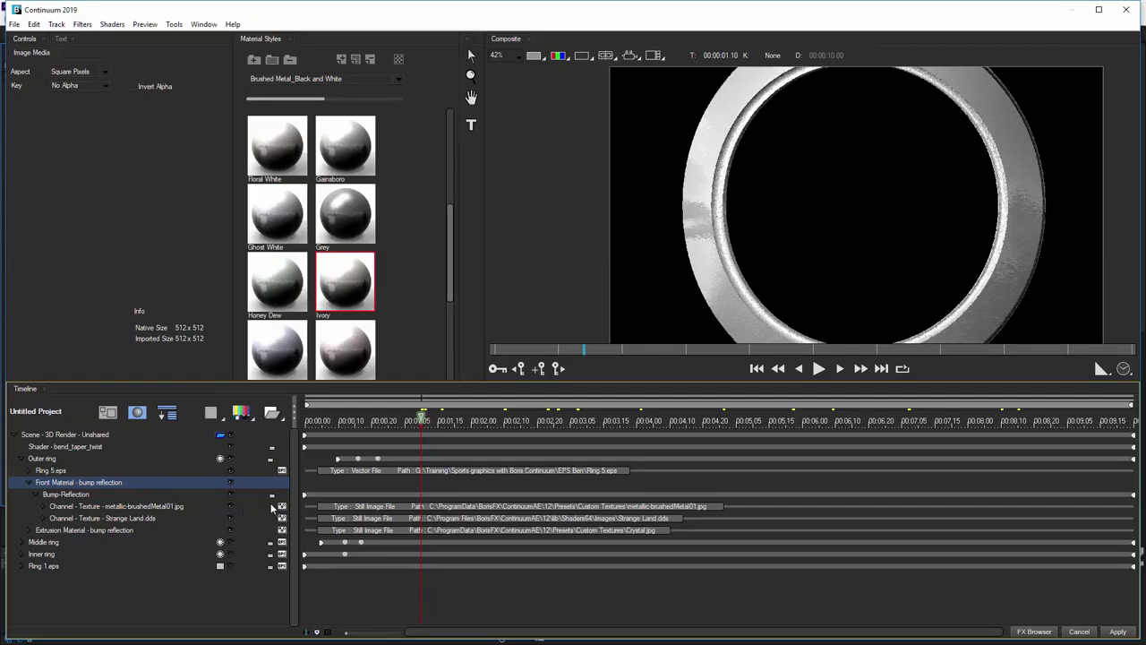
# Change the outer ring's front Bump-Reflection type to texture bump reflection
pyautogui.click(57, 495)
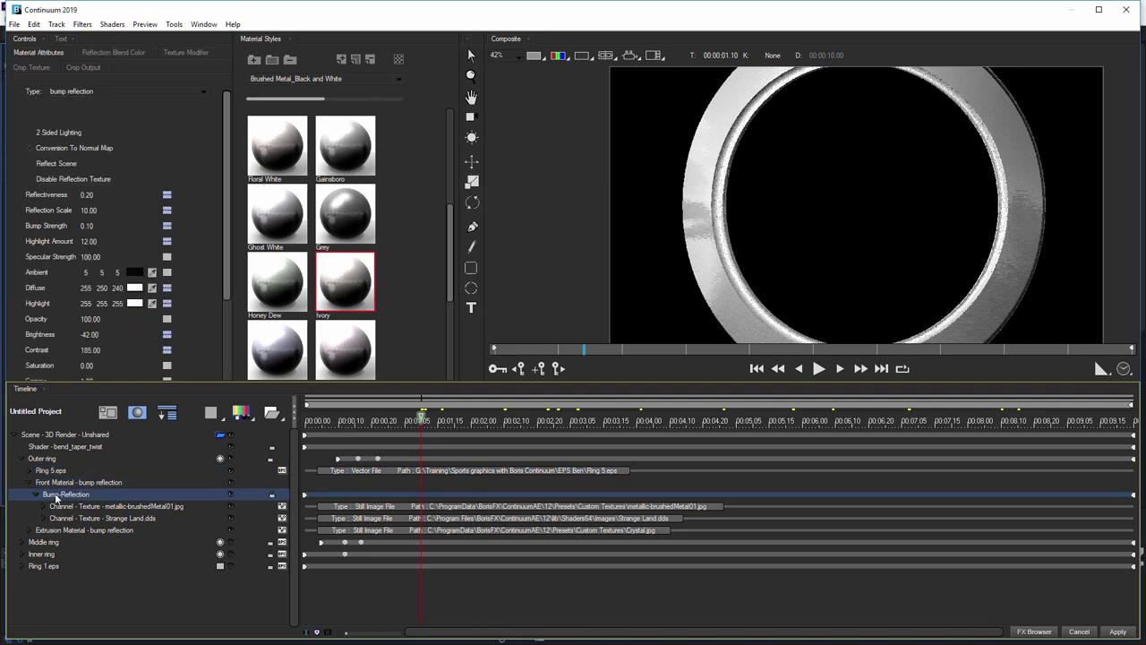
pyautogui.click(81, 91)
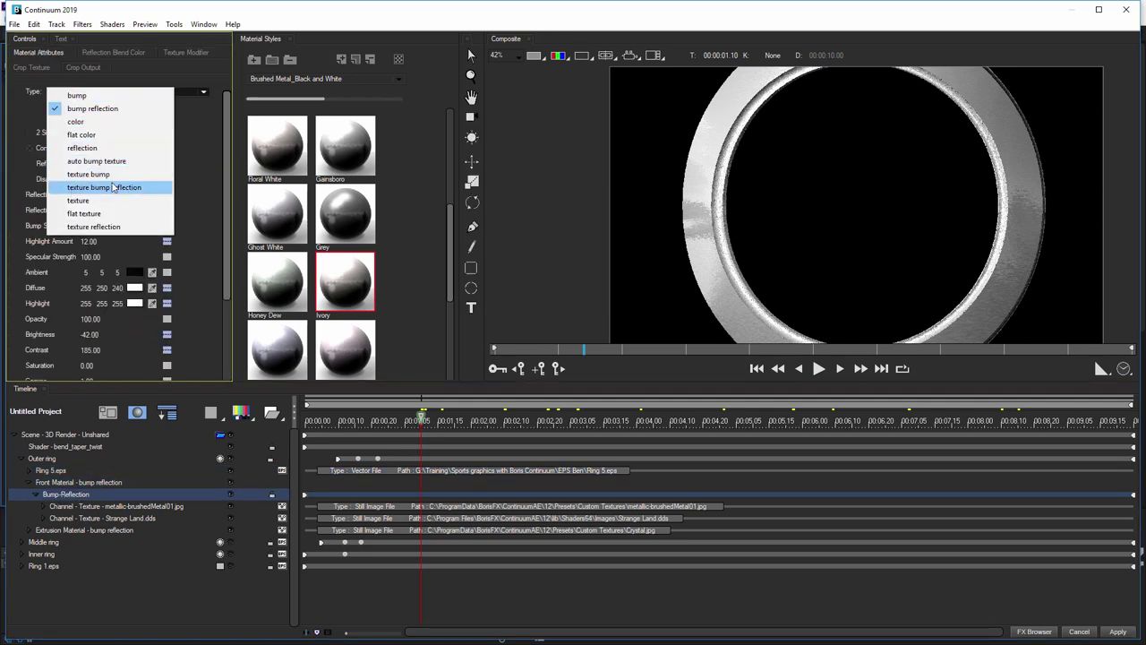
pyautogui.click(153, 187)
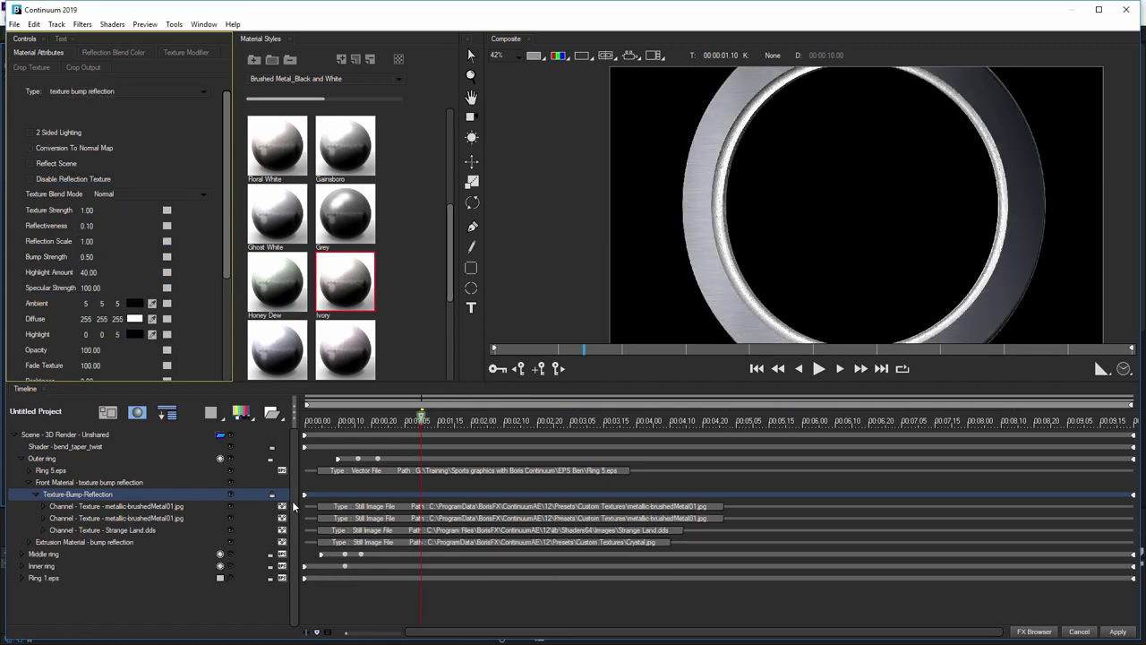
# Load metallic-Heat Phase -blue 2.psd from the Textures folder into the first texture channel
pyautogui.rightClick(279, 506)
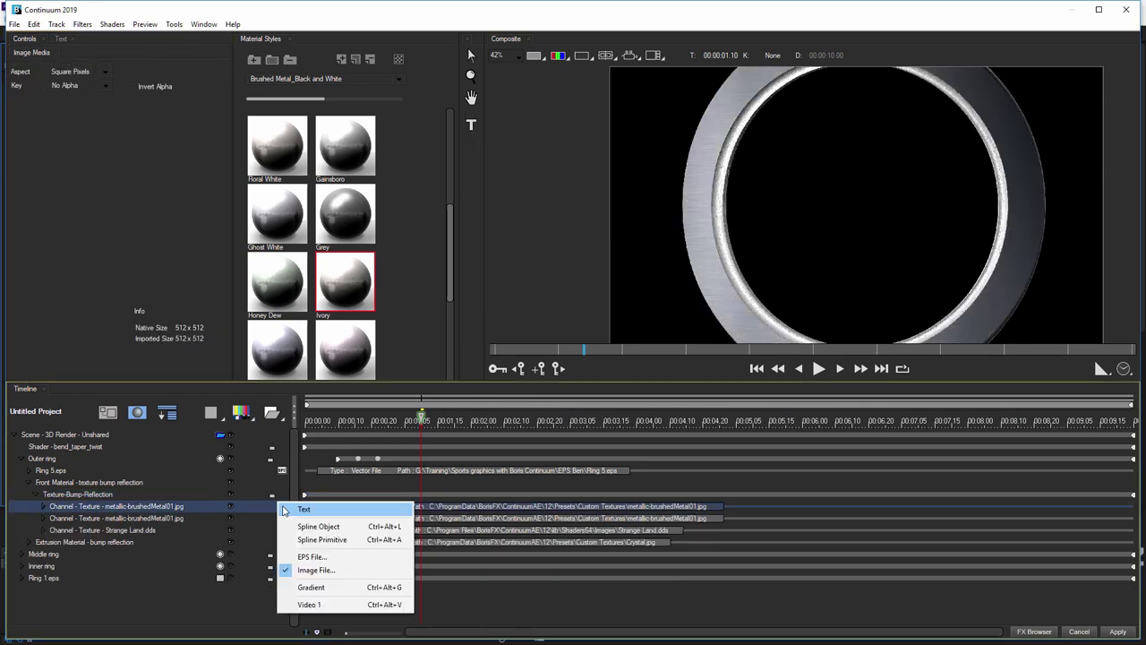
pyautogui.click(365, 572)
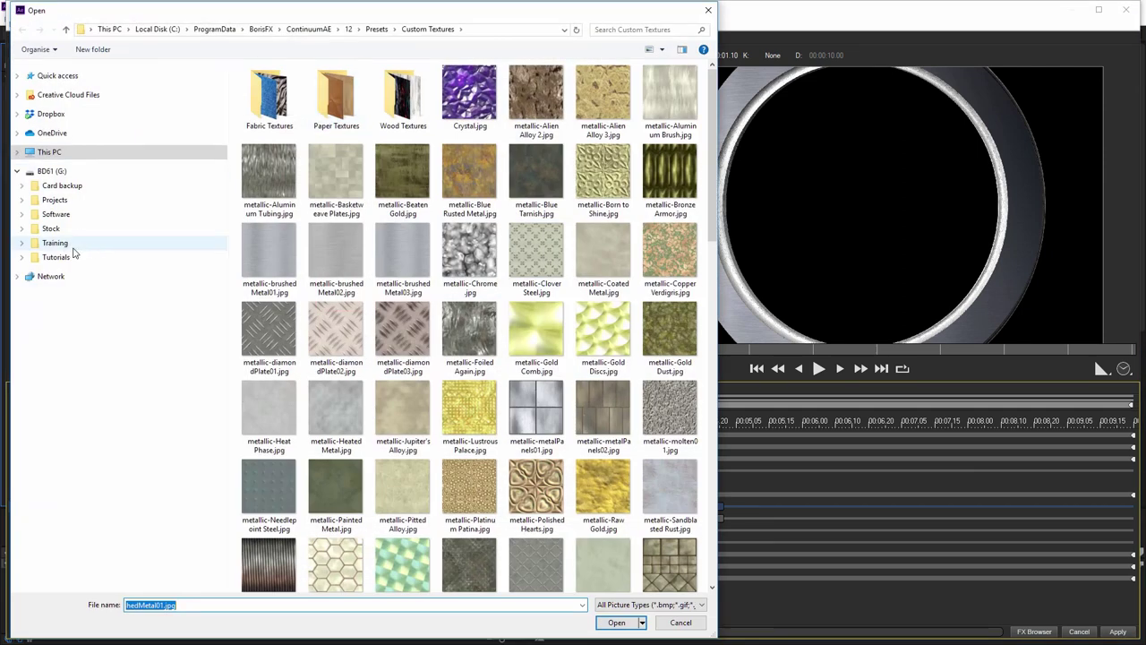
pyautogui.click(72, 245)
pyautogui.doubleClick(305, 96)
pyautogui.doubleClick(280, 266)
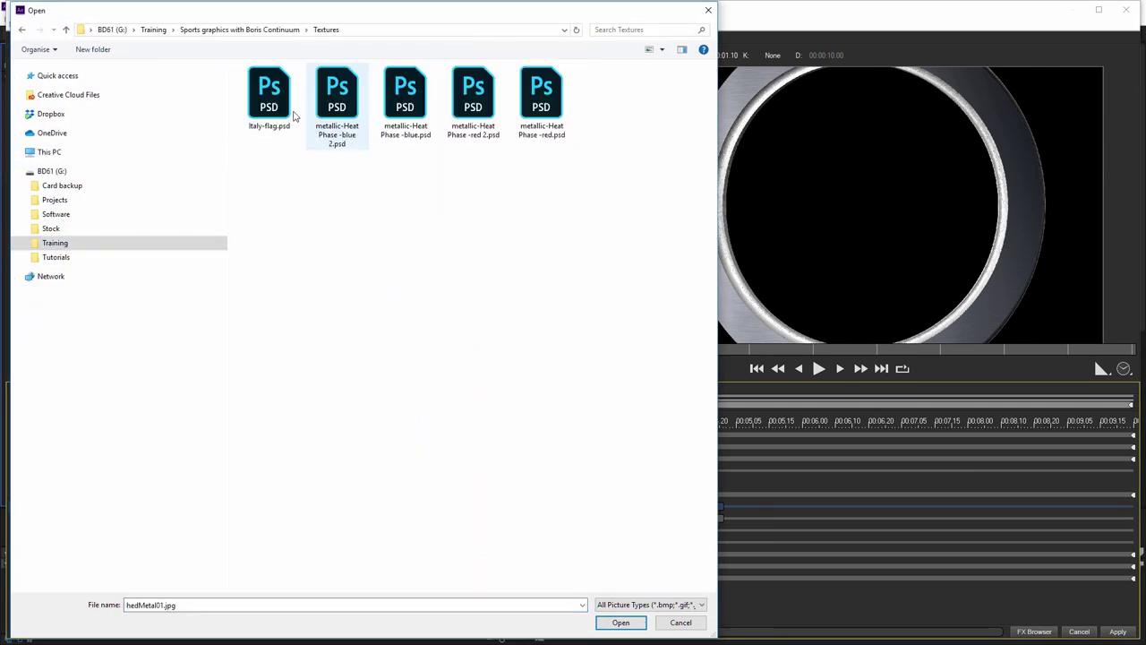
pyautogui.doubleClick(337, 109)
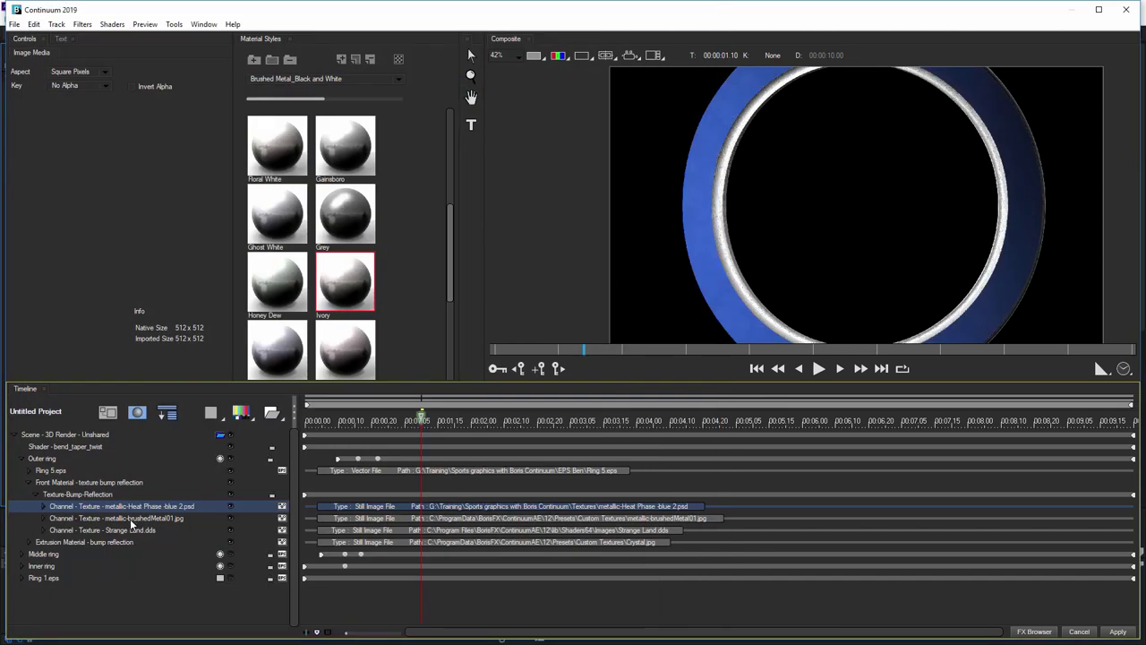
# View the texture bump reflection at 100% and enable Conversion To Normal Map
pyautogui.click(92, 494)
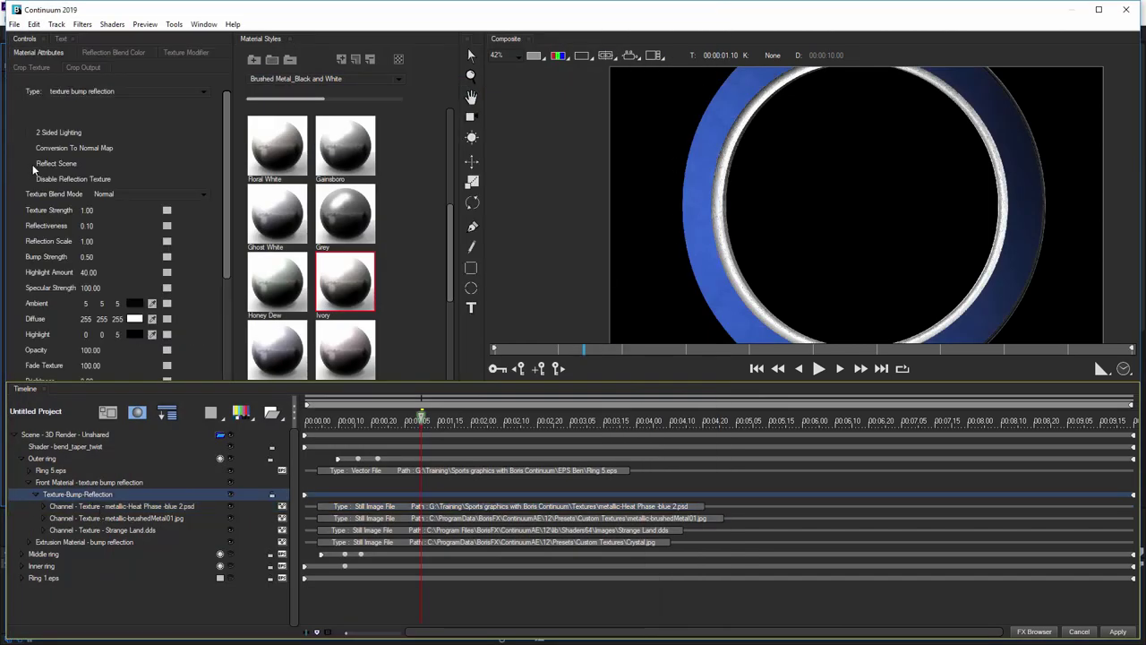
pyautogui.click(520, 57)
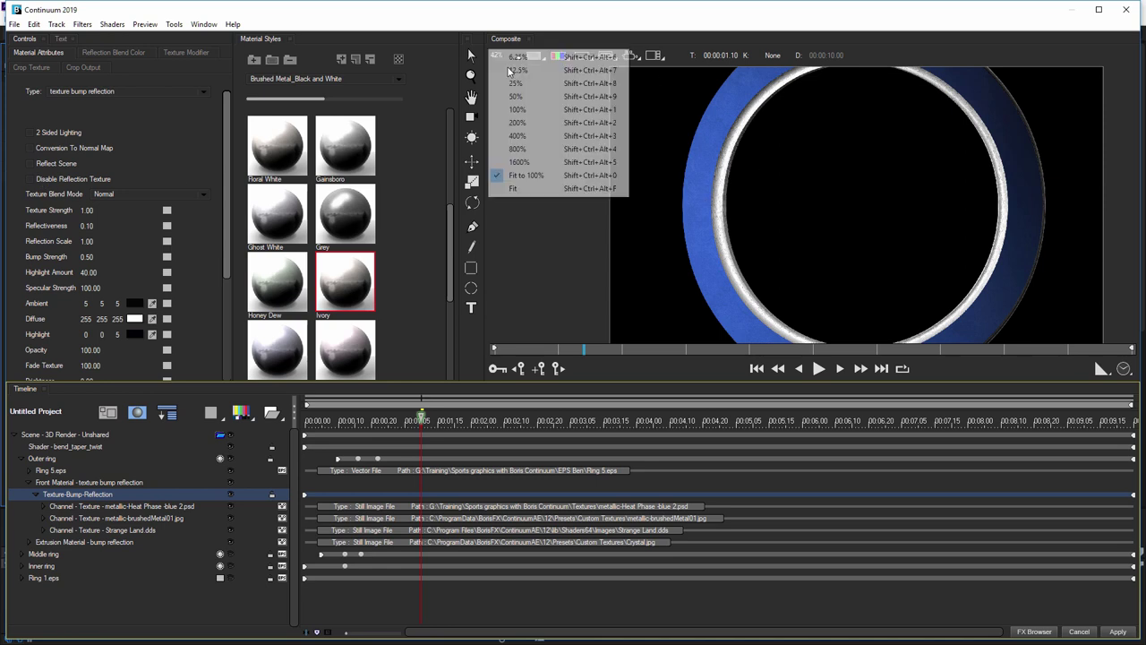
pyautogui.click(533, 110)
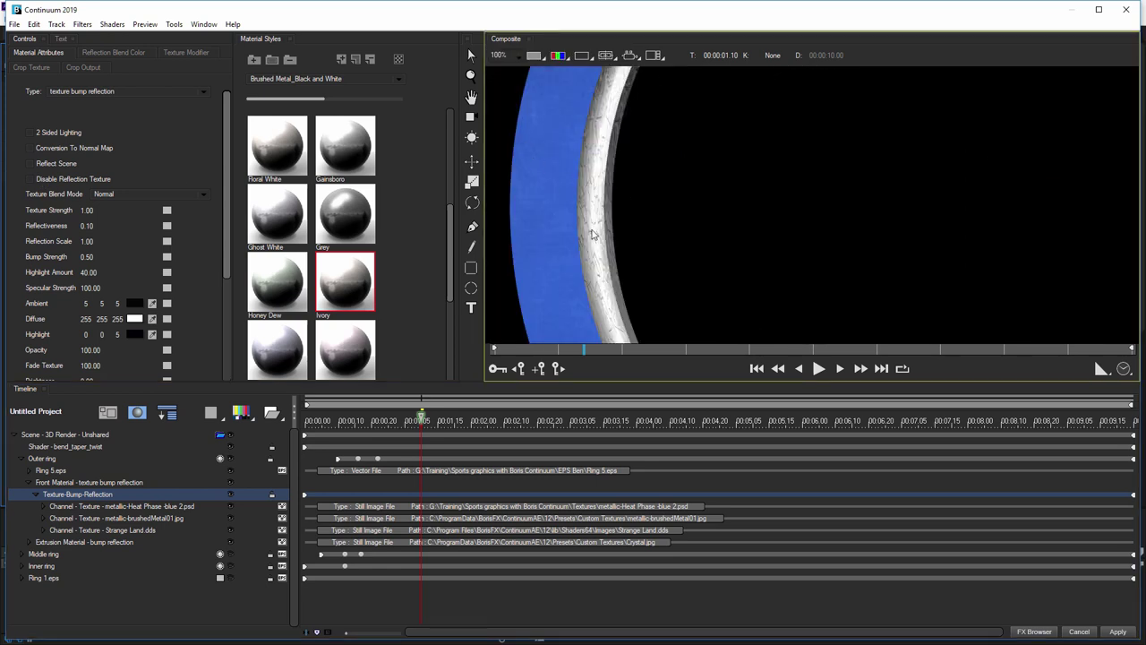
pyautogui.click(32, 150)
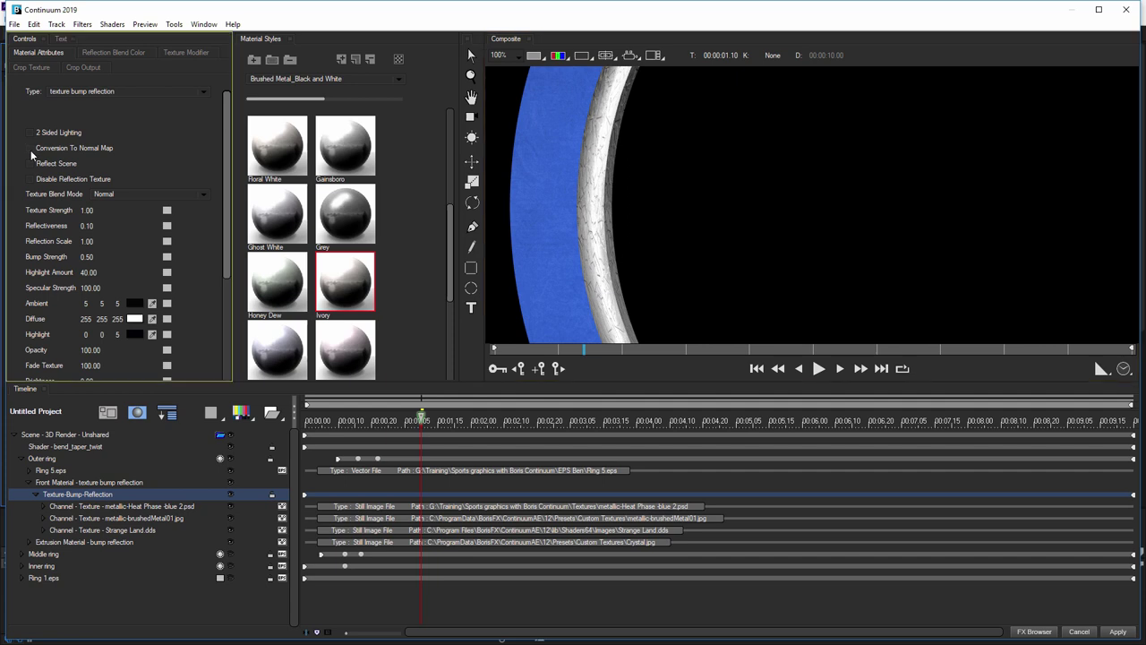
pyautogui.click(31, 150)
pyautogui.click(33, 150)
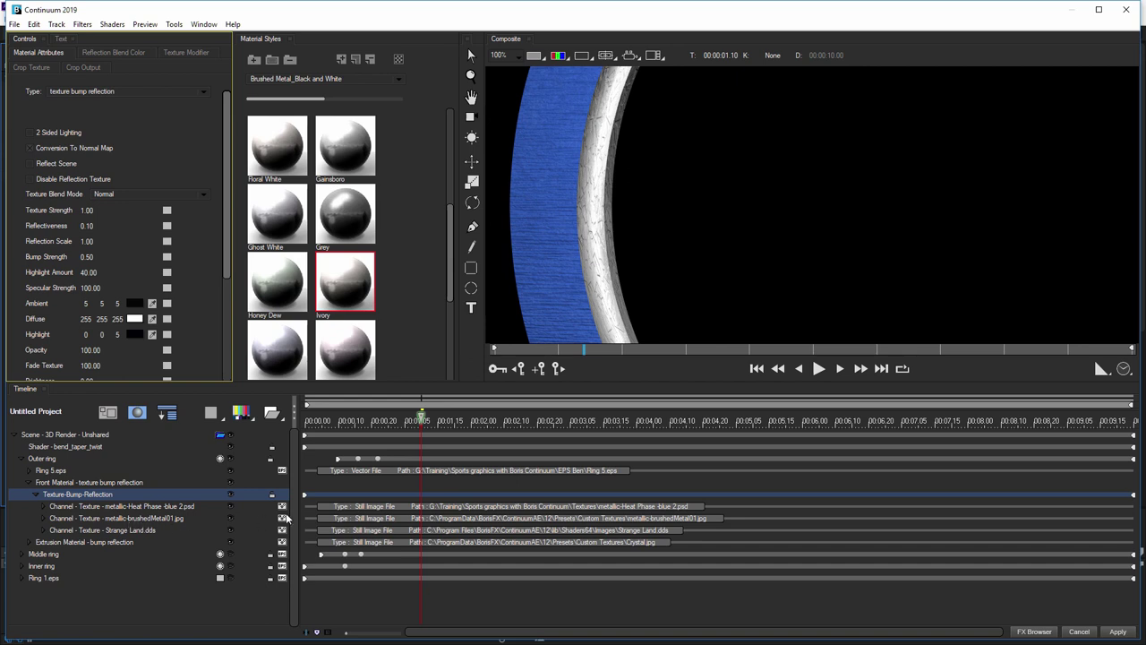
# Load metallic-Gold Discs.jpg from Custom Textures into the outer ring's texture channel, then select its Texture-Bump-Reflection row
pyautogui.rightClick(285, 523)
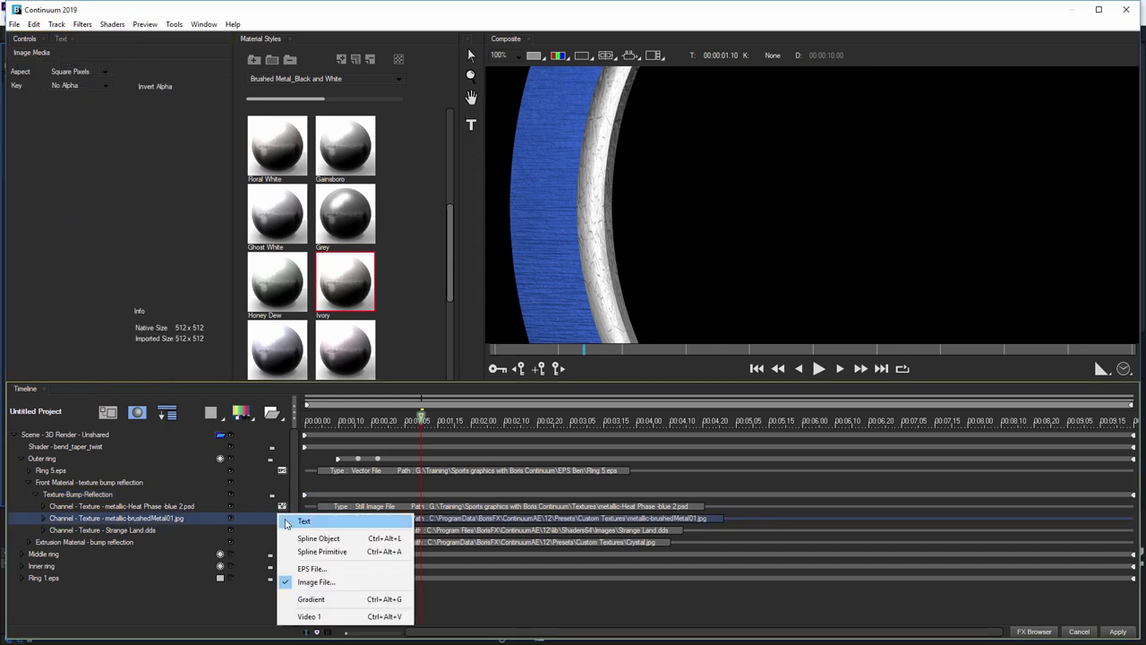
pyautogui.click(363, 584)
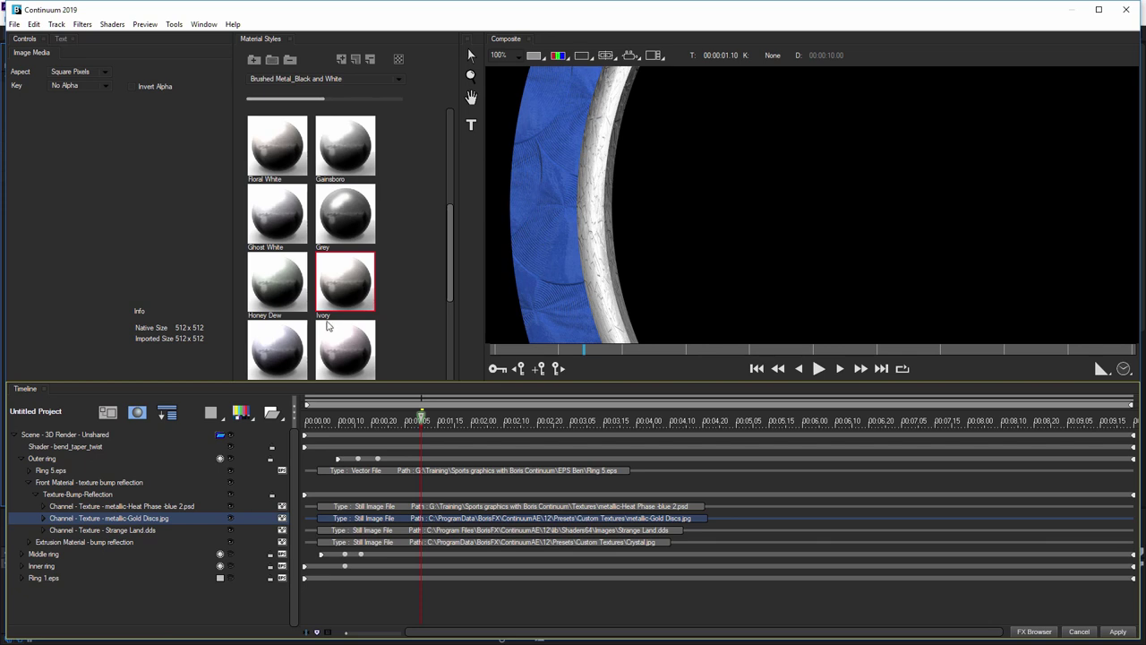
pyautogui.click(105, 495)
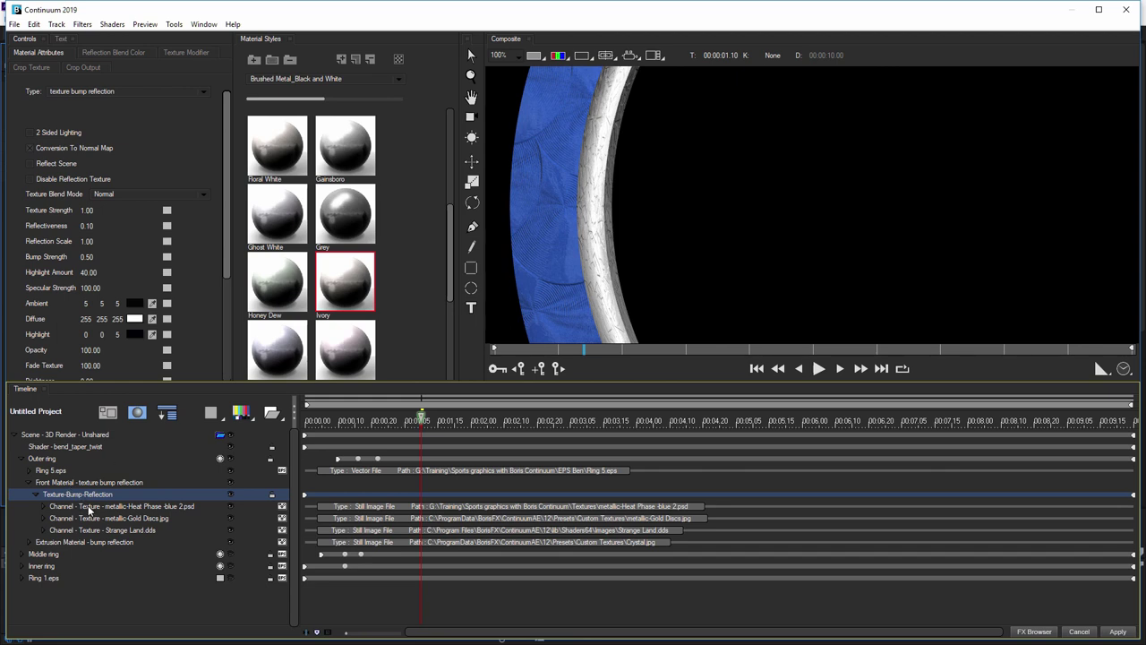
# Scale the outer ring's texture to 80 by 80 on the Texture Modifier tab
pyautogui.click(183, 54)
pyautogui.moveTo(86, 126); pyautogui.dragTo(79, 124)
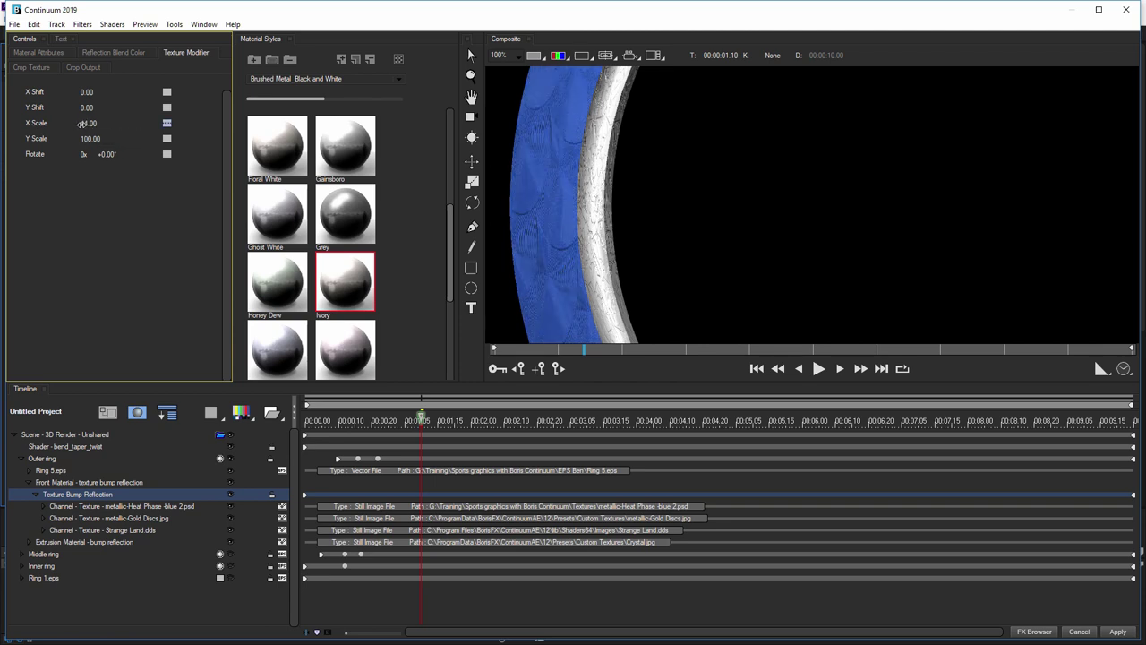
pyautogui.press('Tab')
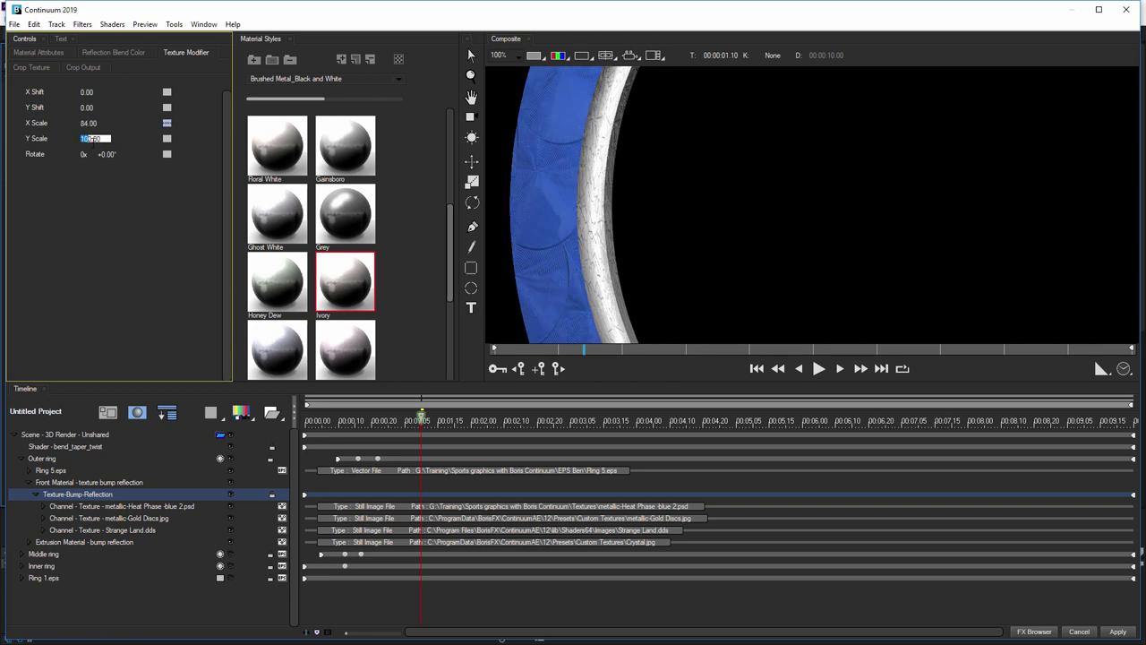
pyautogui.click(67, 148)
pyautogui.moveTo(89, 138); pyautogui.dragTo(107, 135)
pyautogui.hotkey('shift', 'Tab')
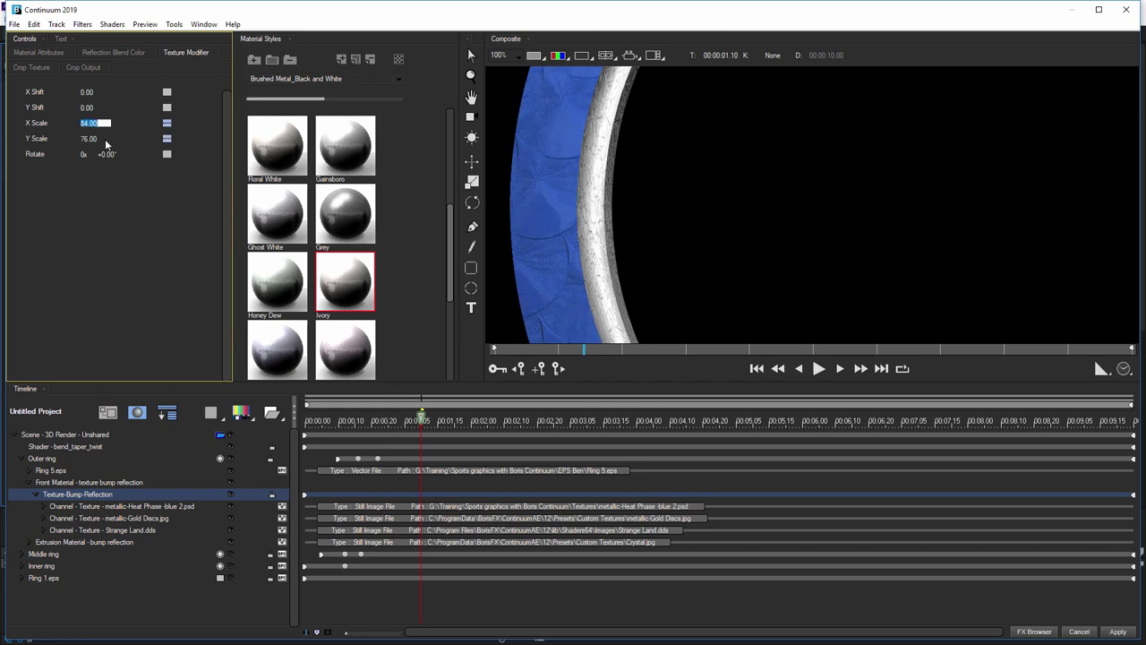
pyautogui.press('Tab')
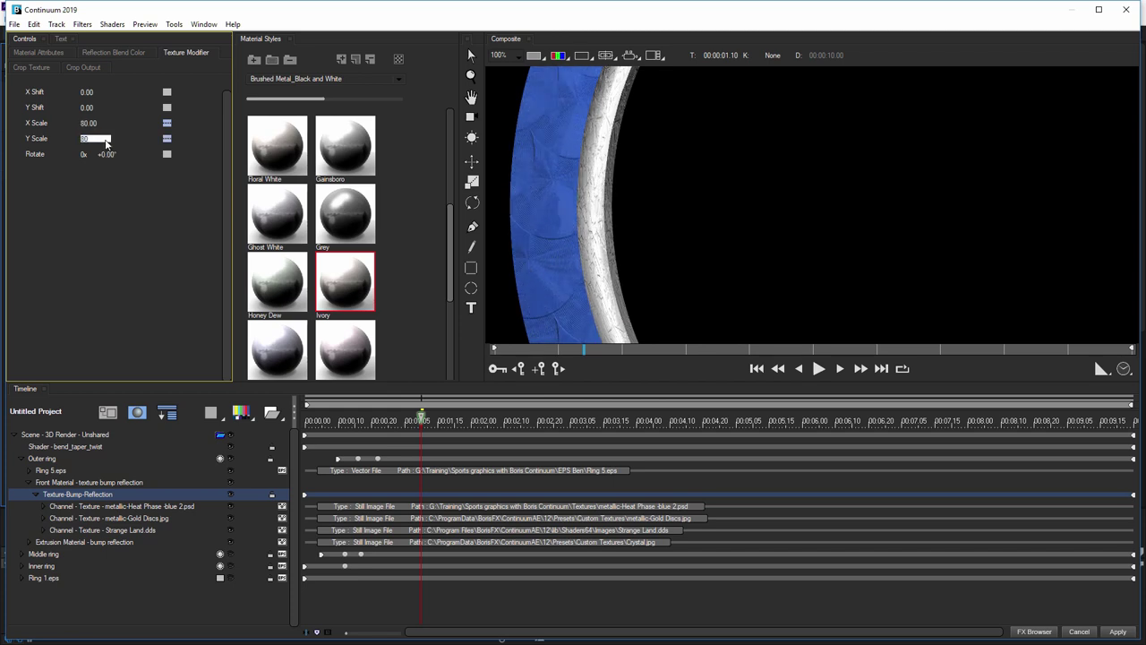
pyautogui.write('80')
pyautogui.press('Return')
# Set the material's Reflectiveness to 0.18 and Reflection Scale to 7.93
pyautogui.click(157, 480)
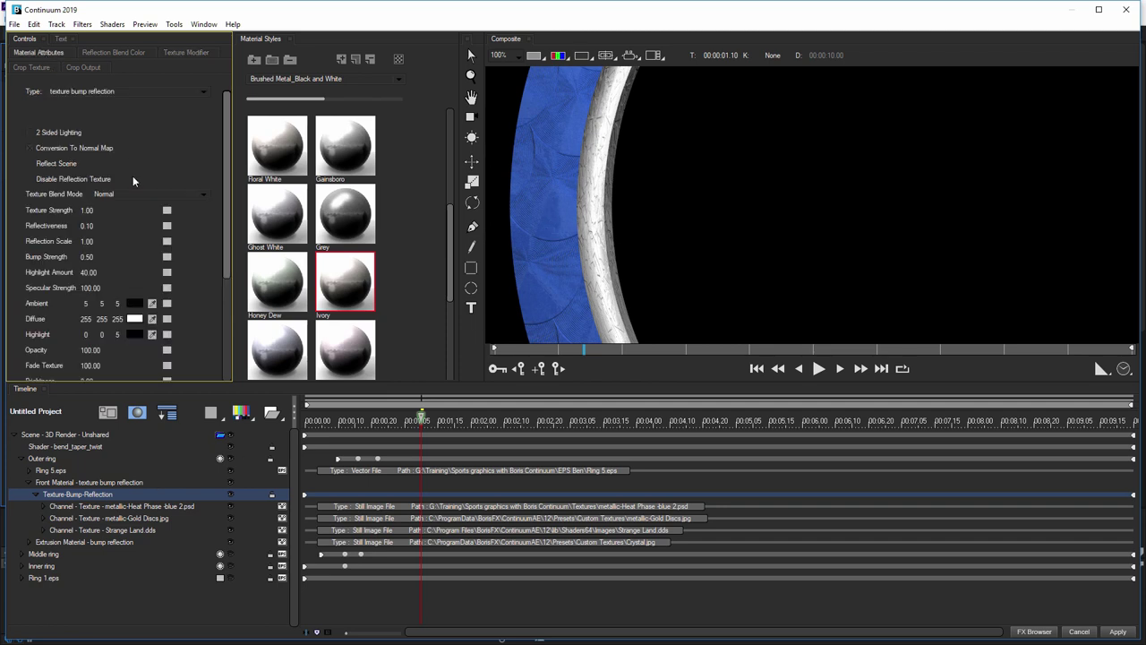
pyautogui.moveTo(89, 223); pyautogui.dragTo(94, 226)
pyautogui.moveTo(89, 241)
pyautogui.mouseDown()
pyautogui.moveTo(132, 241)
pyautogui.moveTo(80, 256)
pyautogui.moveTo(94, 256)
pyautogui.mouseUp()
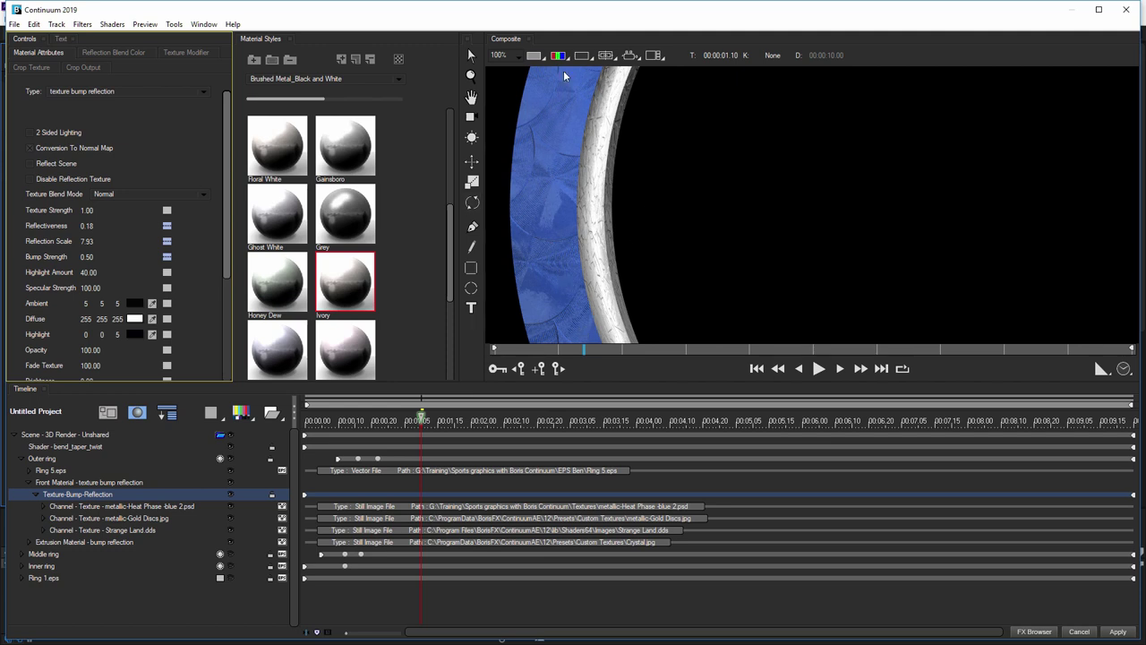
# Fit the viewer zoom, collapse the Outer ring track, and show the Middle and Inner rings
pyautogui.click(500, 54)
pyautogui.click(559, 176)
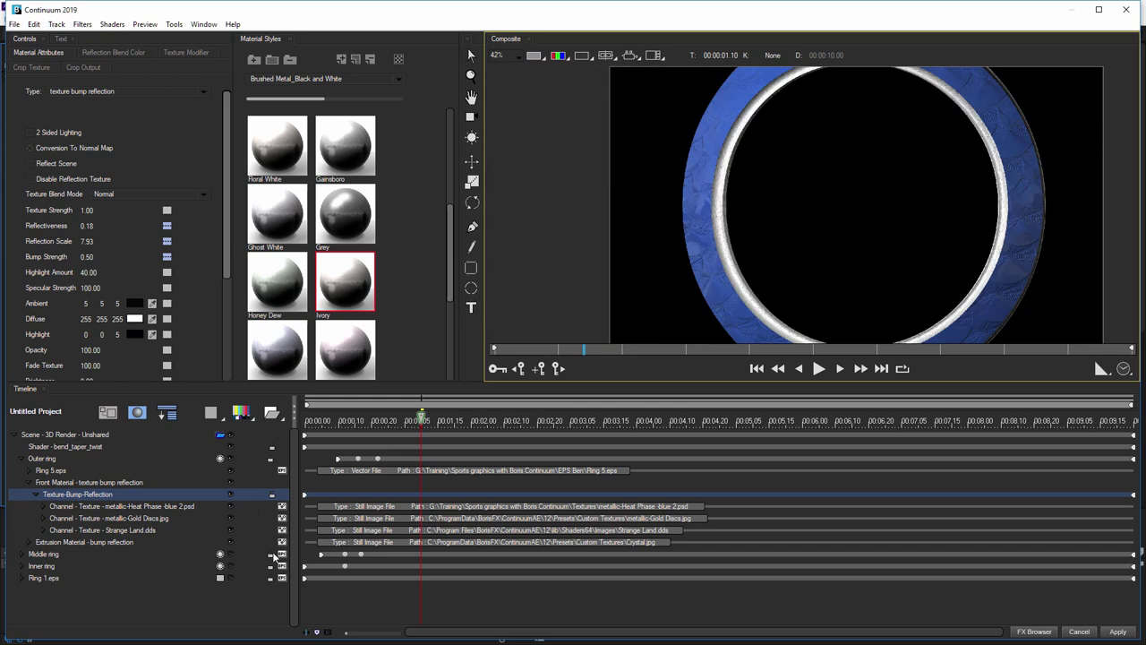
pyautogui.click(29, 483)
pyautogui.click(23, 459)
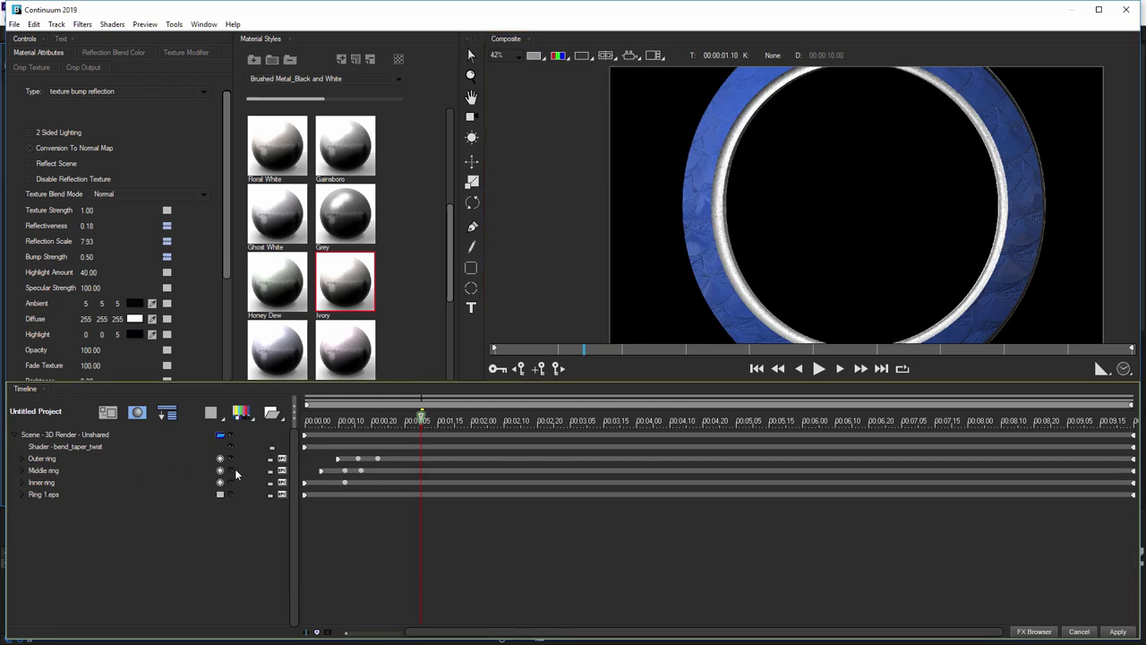
pyautogui.click(231, 470)
pyautogui.click(231, 481)
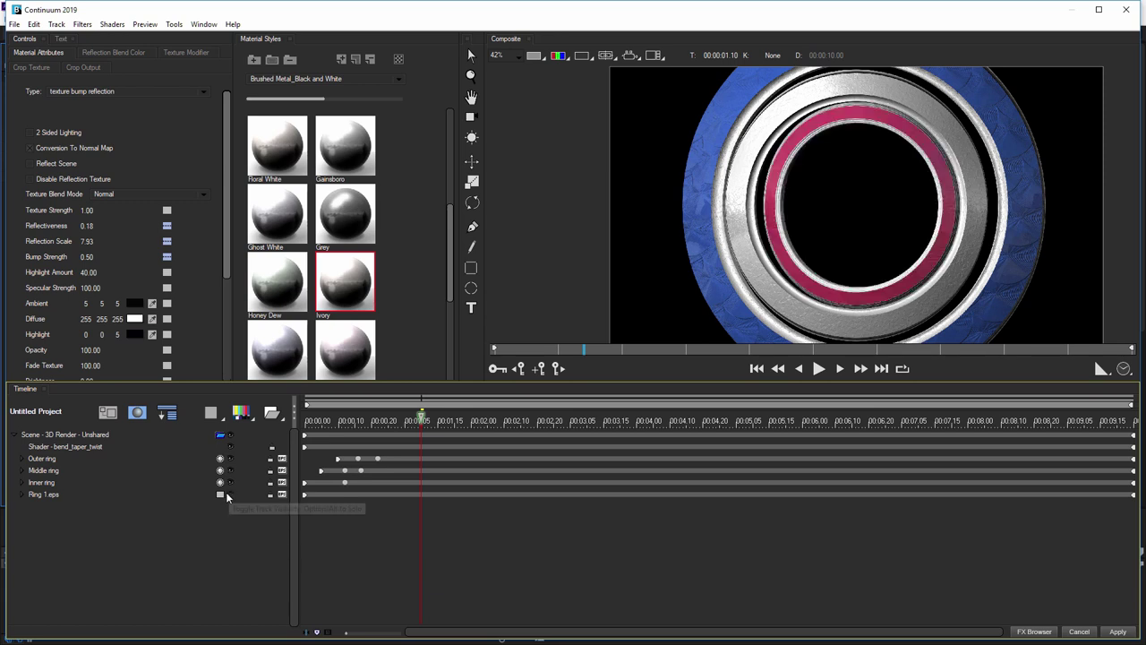
# Preview the three-ring animation, return near 1:09, and select the Middle ring layer
pyautogui.click(816, 370)
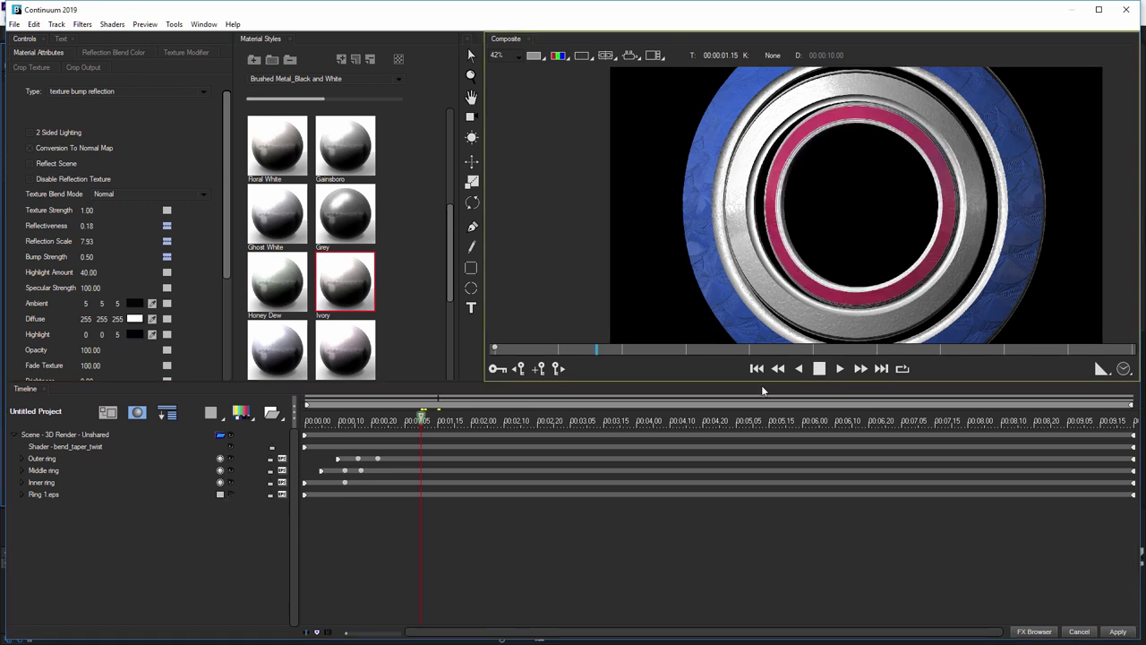
pyautogui.press('space')
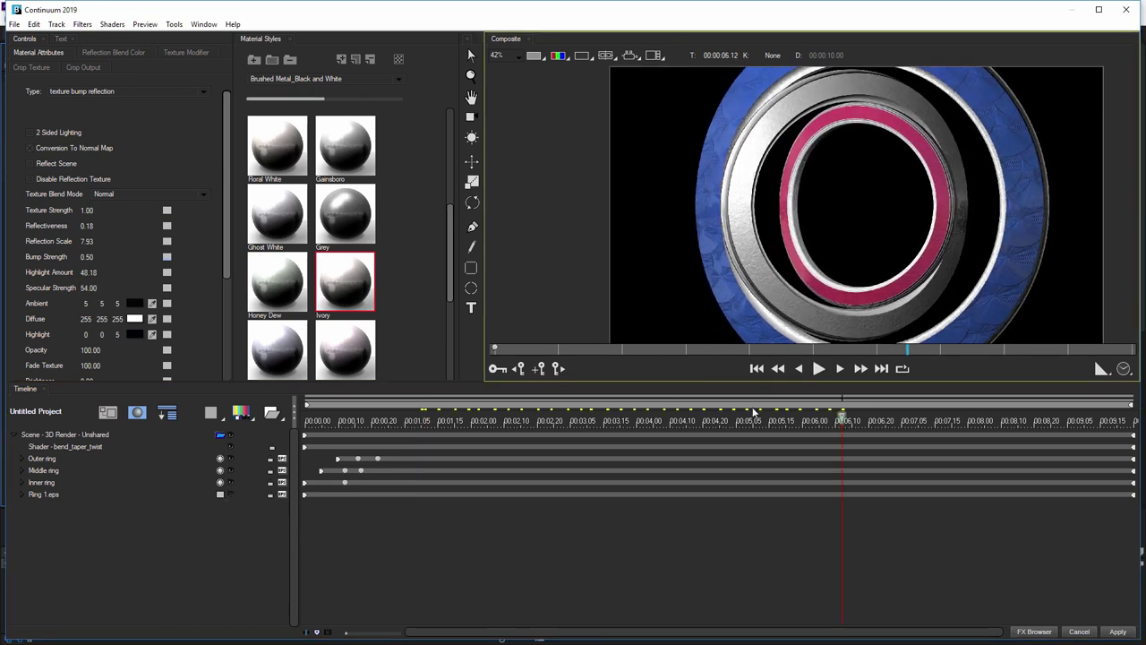
pyautogui.click(577, 349)
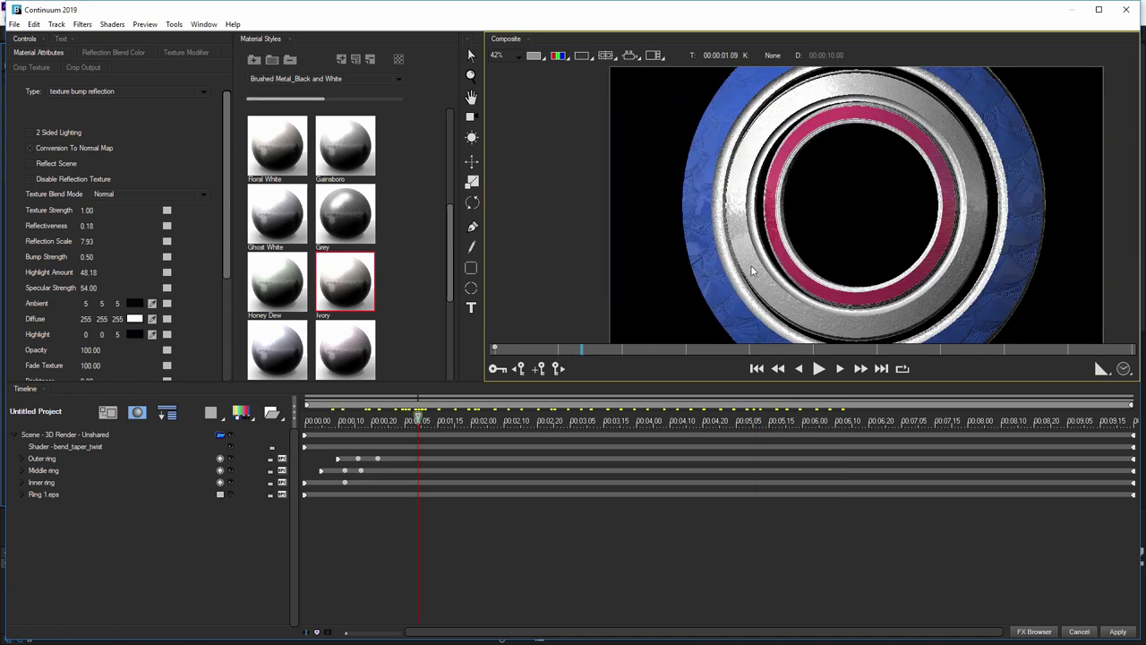
pyautogui.click(43, 470)
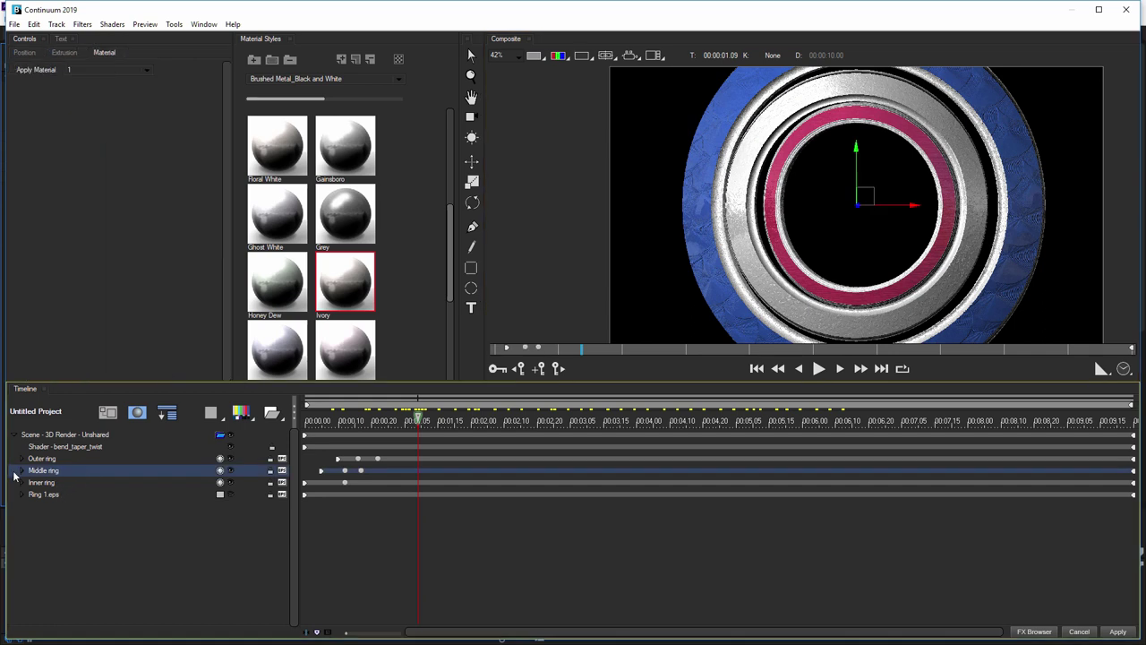
# Lower the middle ring's Bump-Reflection material opacity to 70
pyautogui.press('Right')
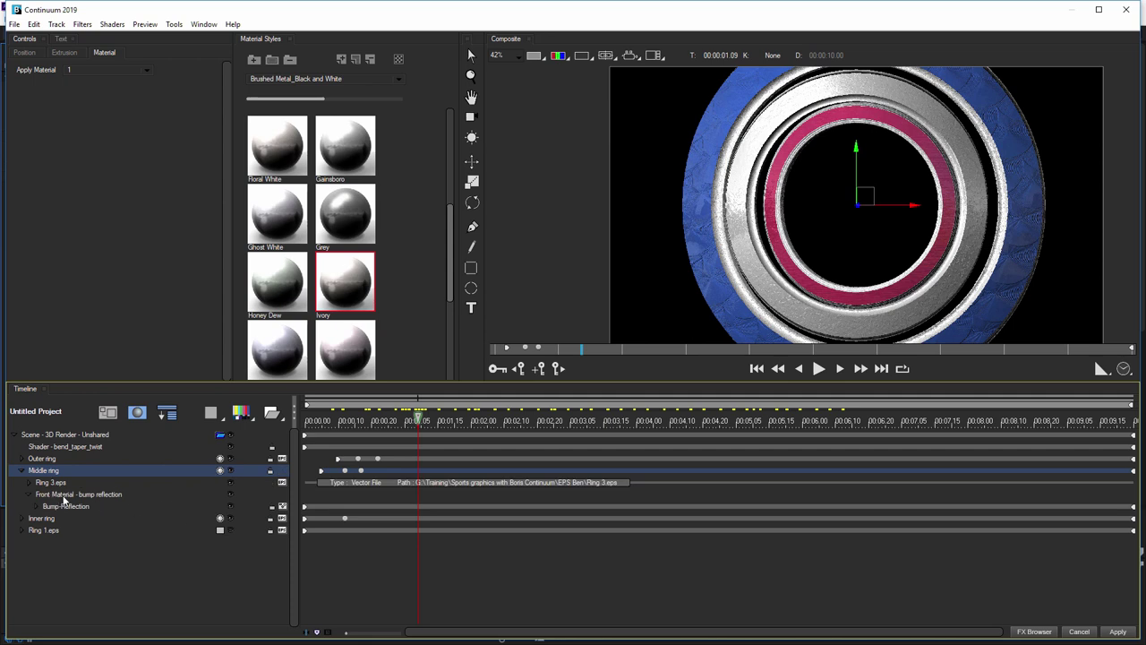
pyautogui.click(64, 495)
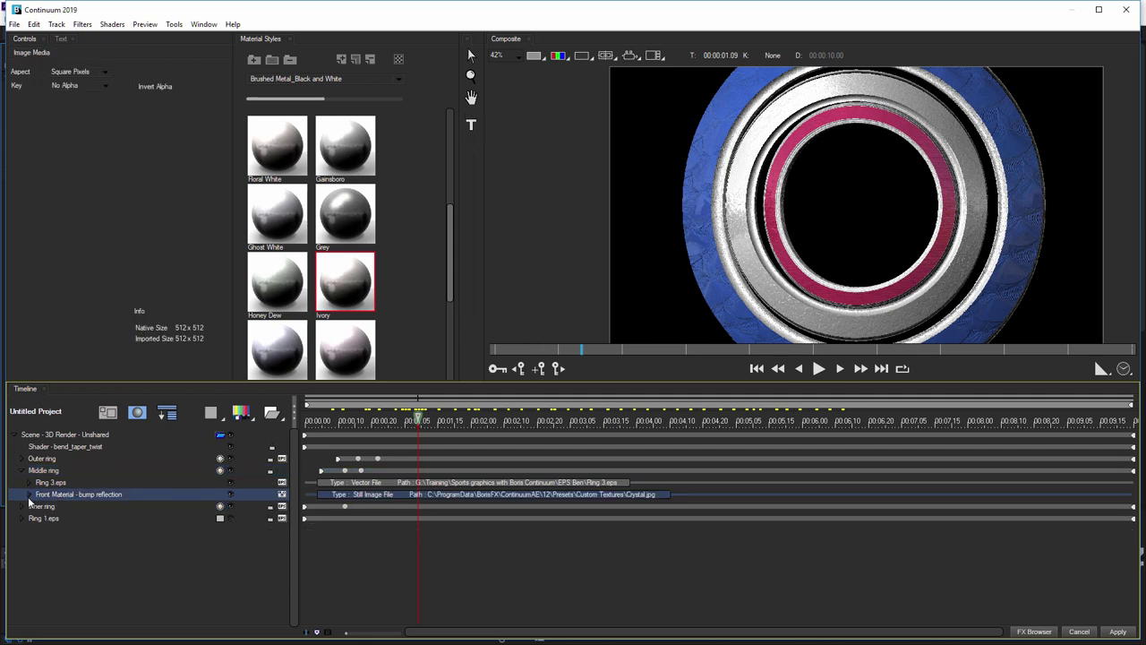
pyautogui.click(68, 506)
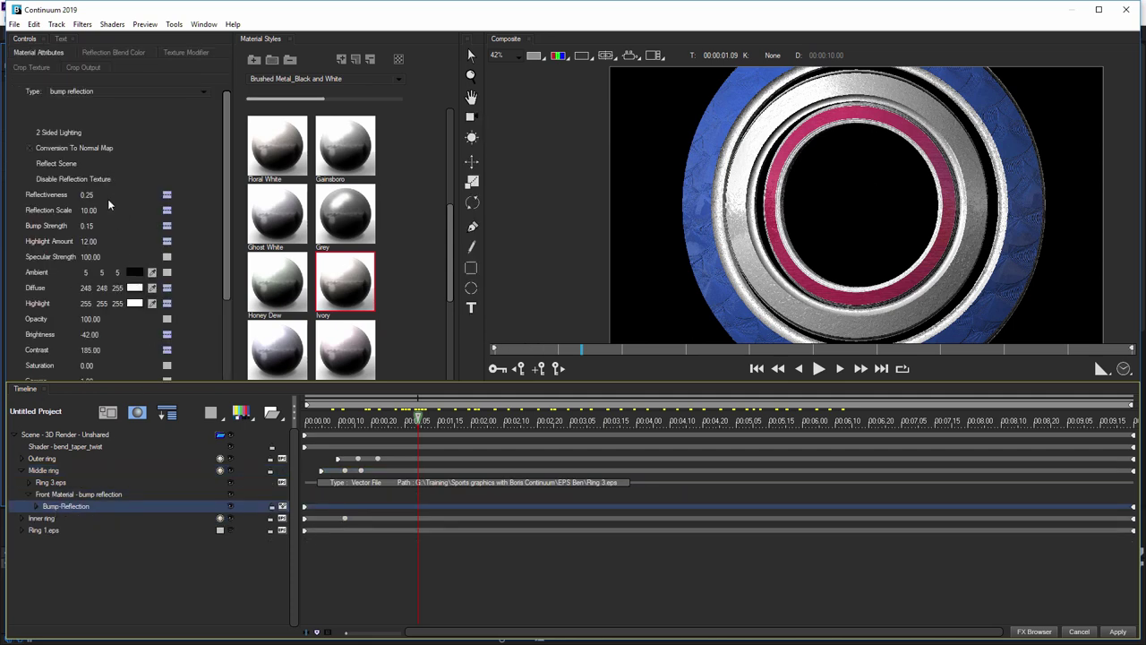
pyautogui.moveTo(90, 322); pyautogui.dragTo(75, 322)
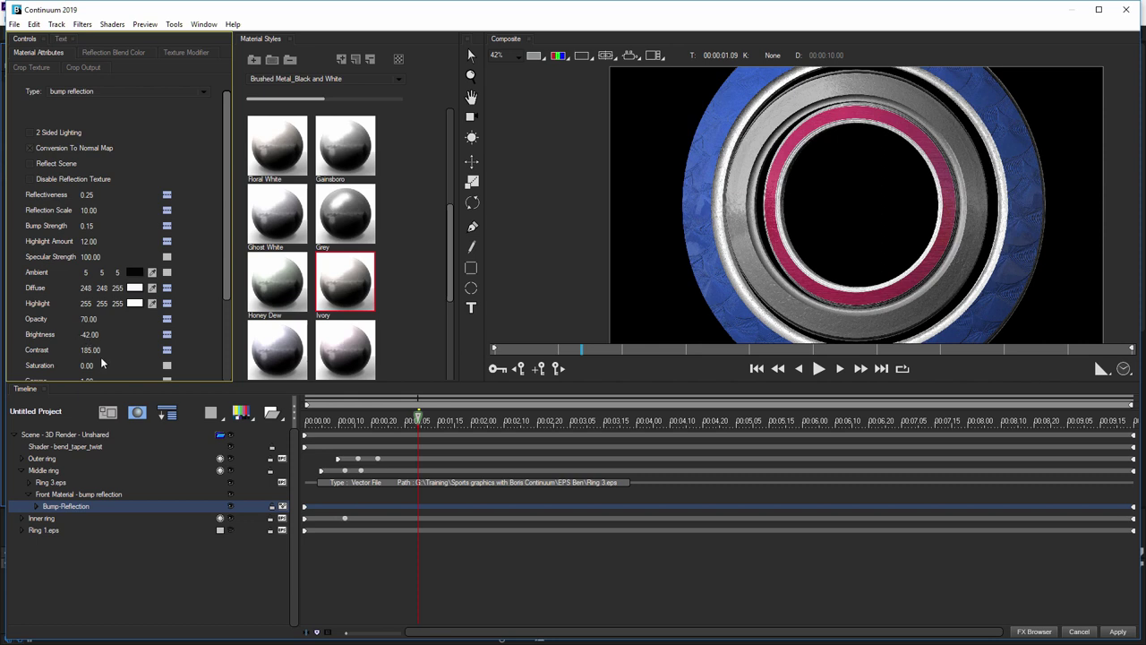
# Scrub through the timeline and play the animation to check the transparency
pyautogui.moveTo(615, 424); pyautogui.dragTo(918, 421)
pyautogui.moveTo(757, 428); pyautogui.dragTo(442, 430)
pyautogui.click(817, 370)
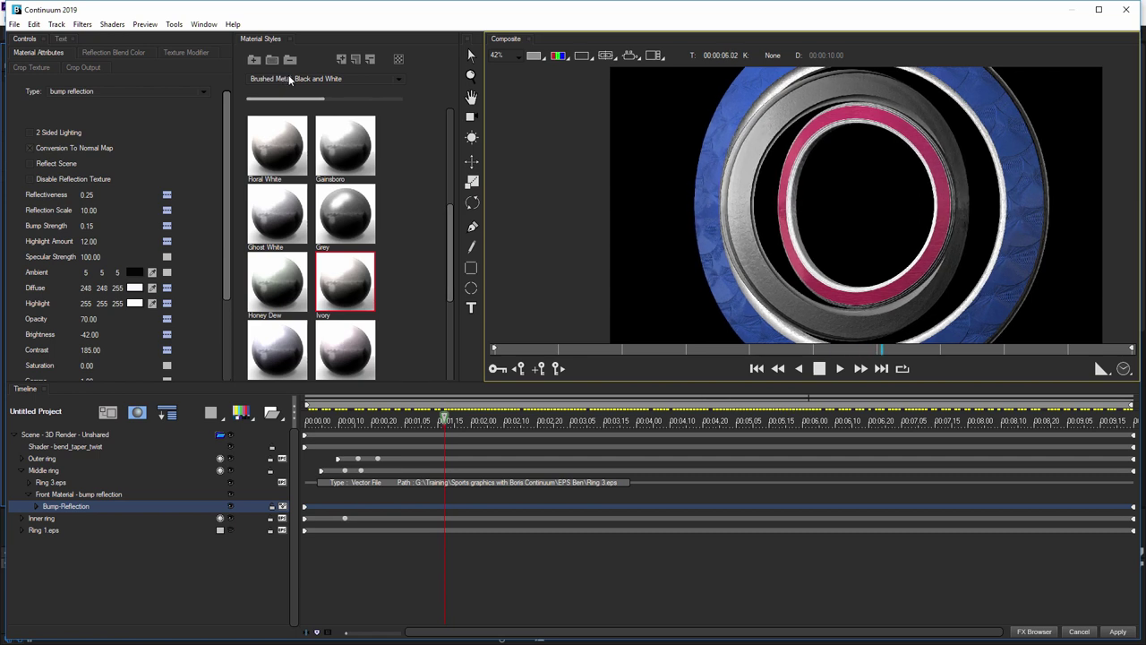
pyautogui.click(376, 80)
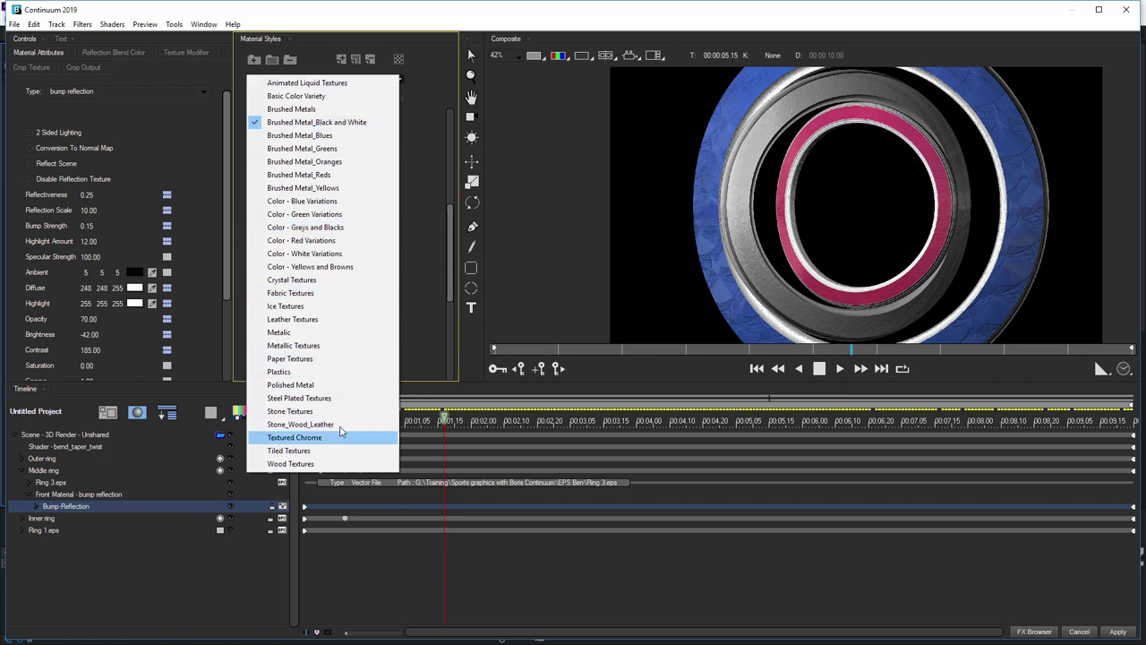
pyautogui.click(309, 122)
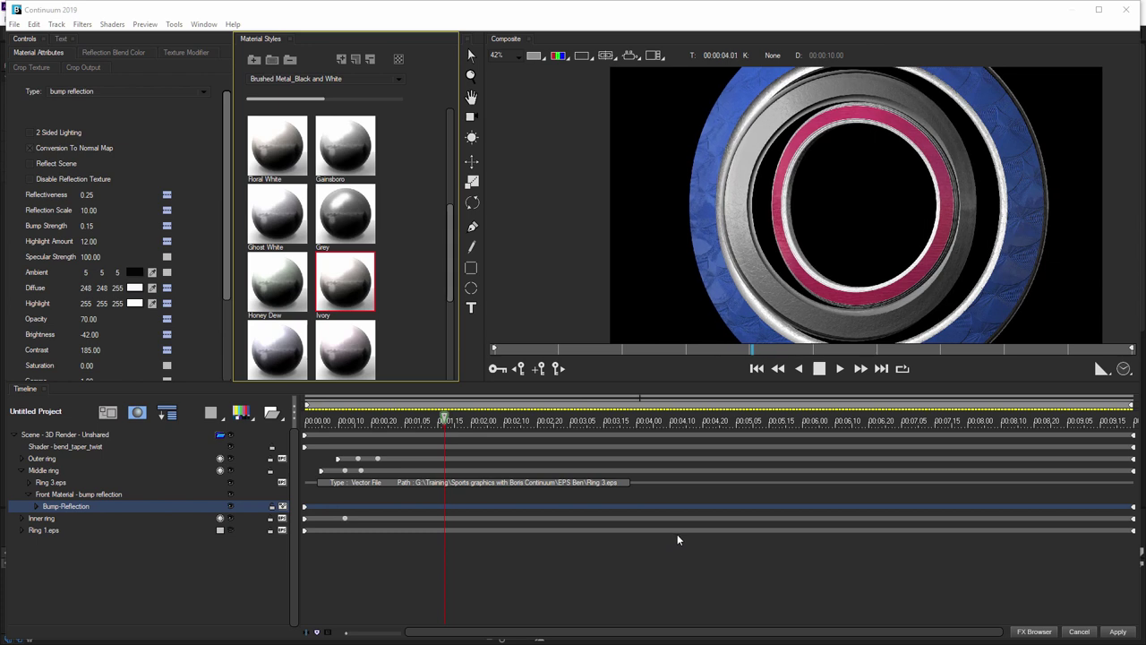
# Deselect the Bump-Reflection row by clicking empty Timeline space
pyautogui.click(215, 568)
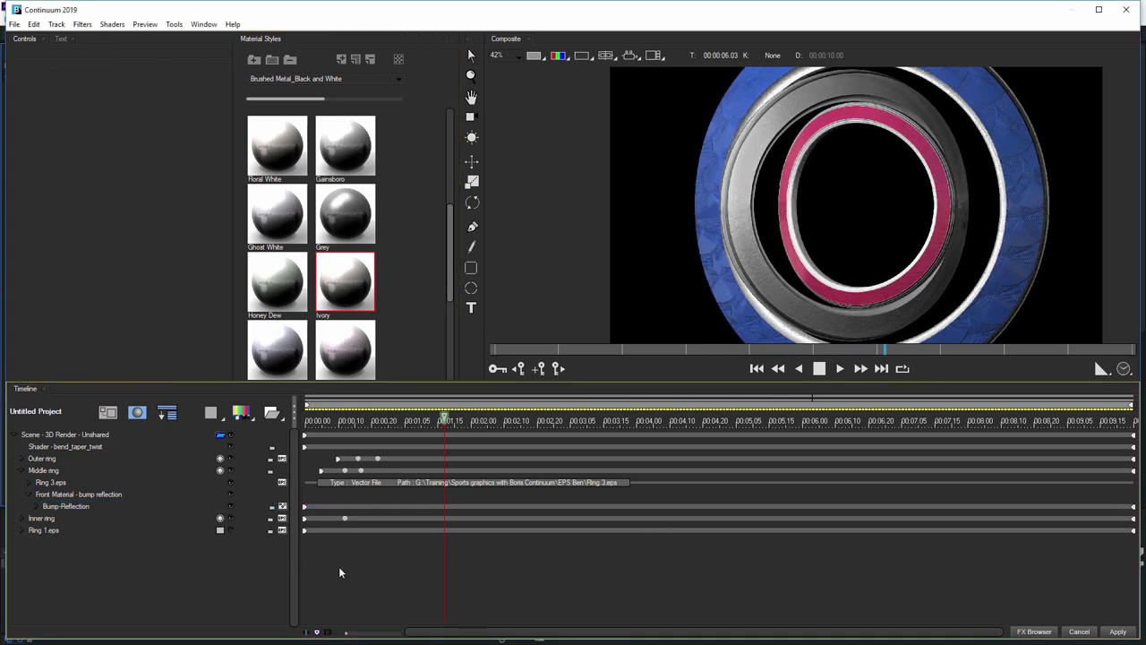